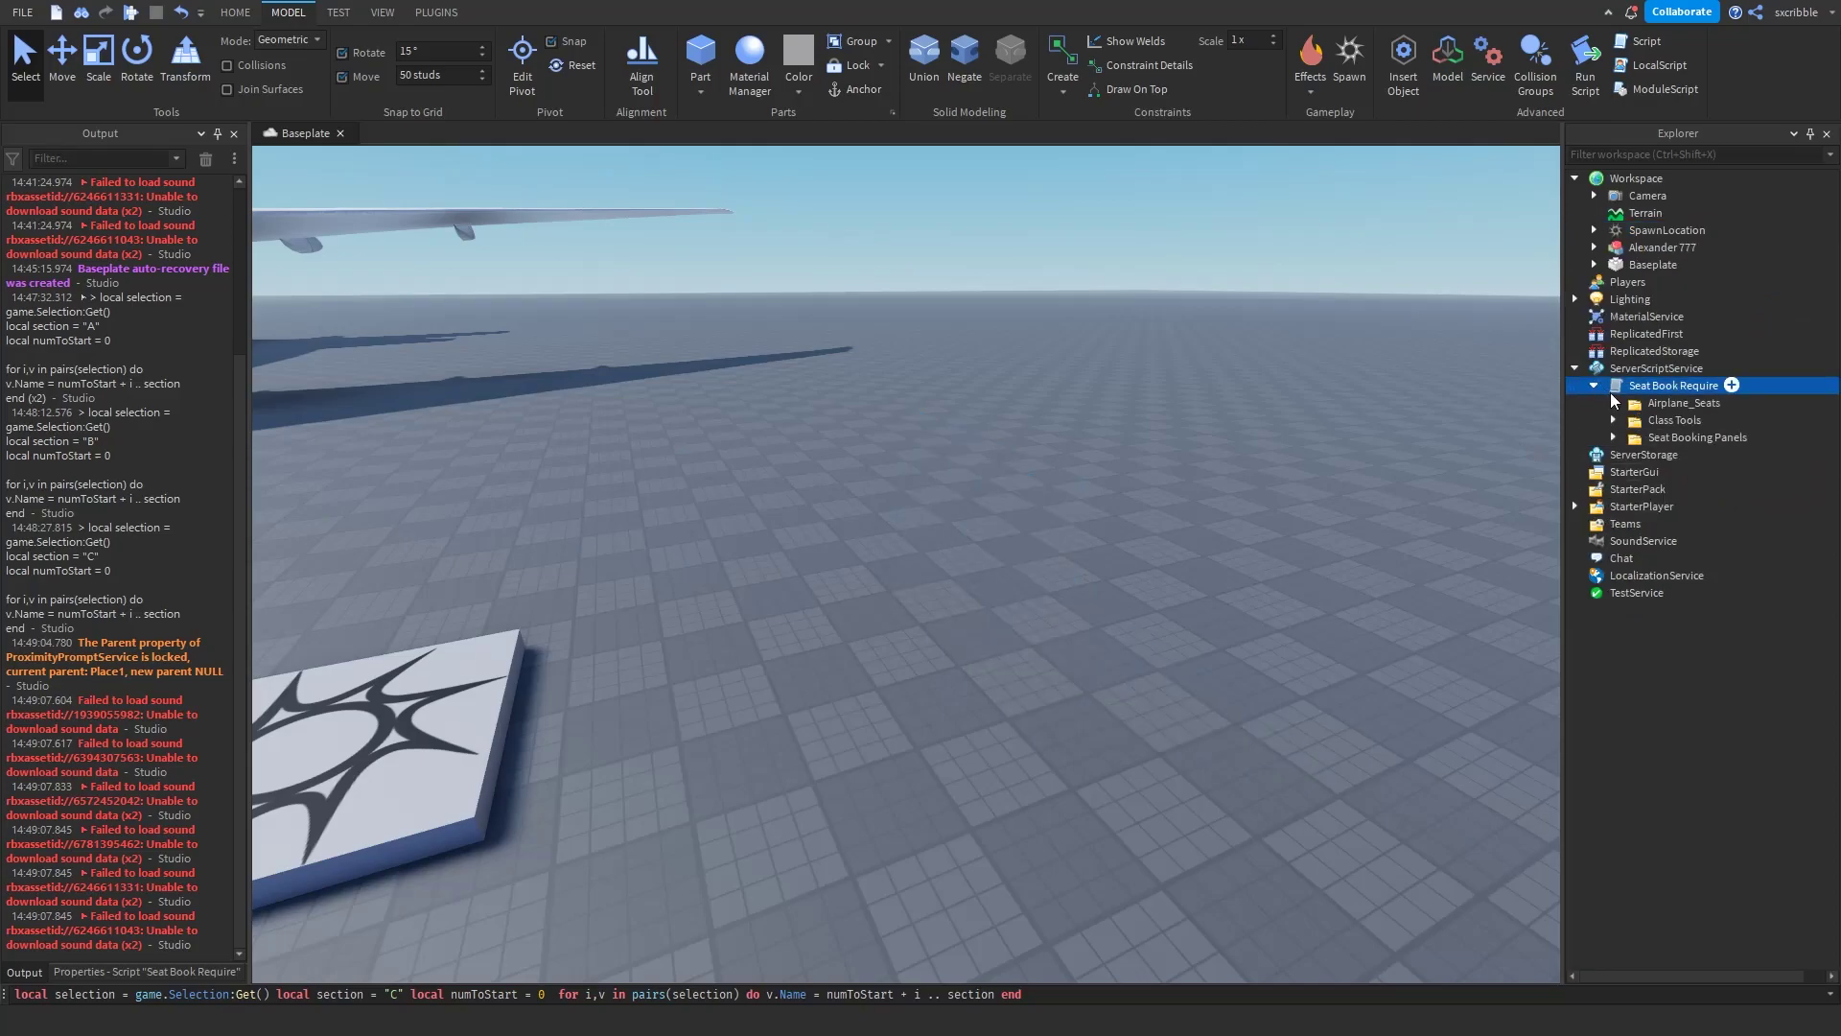
# Step: Move the Seat Booking Panels folder out of the Seat Book Require script into Workspace and select its panel in the scene
pyautogui.click(1631, 368)
pyautogui.moveTo(1653, 436); pyautogui.dragTo(1690, 175)
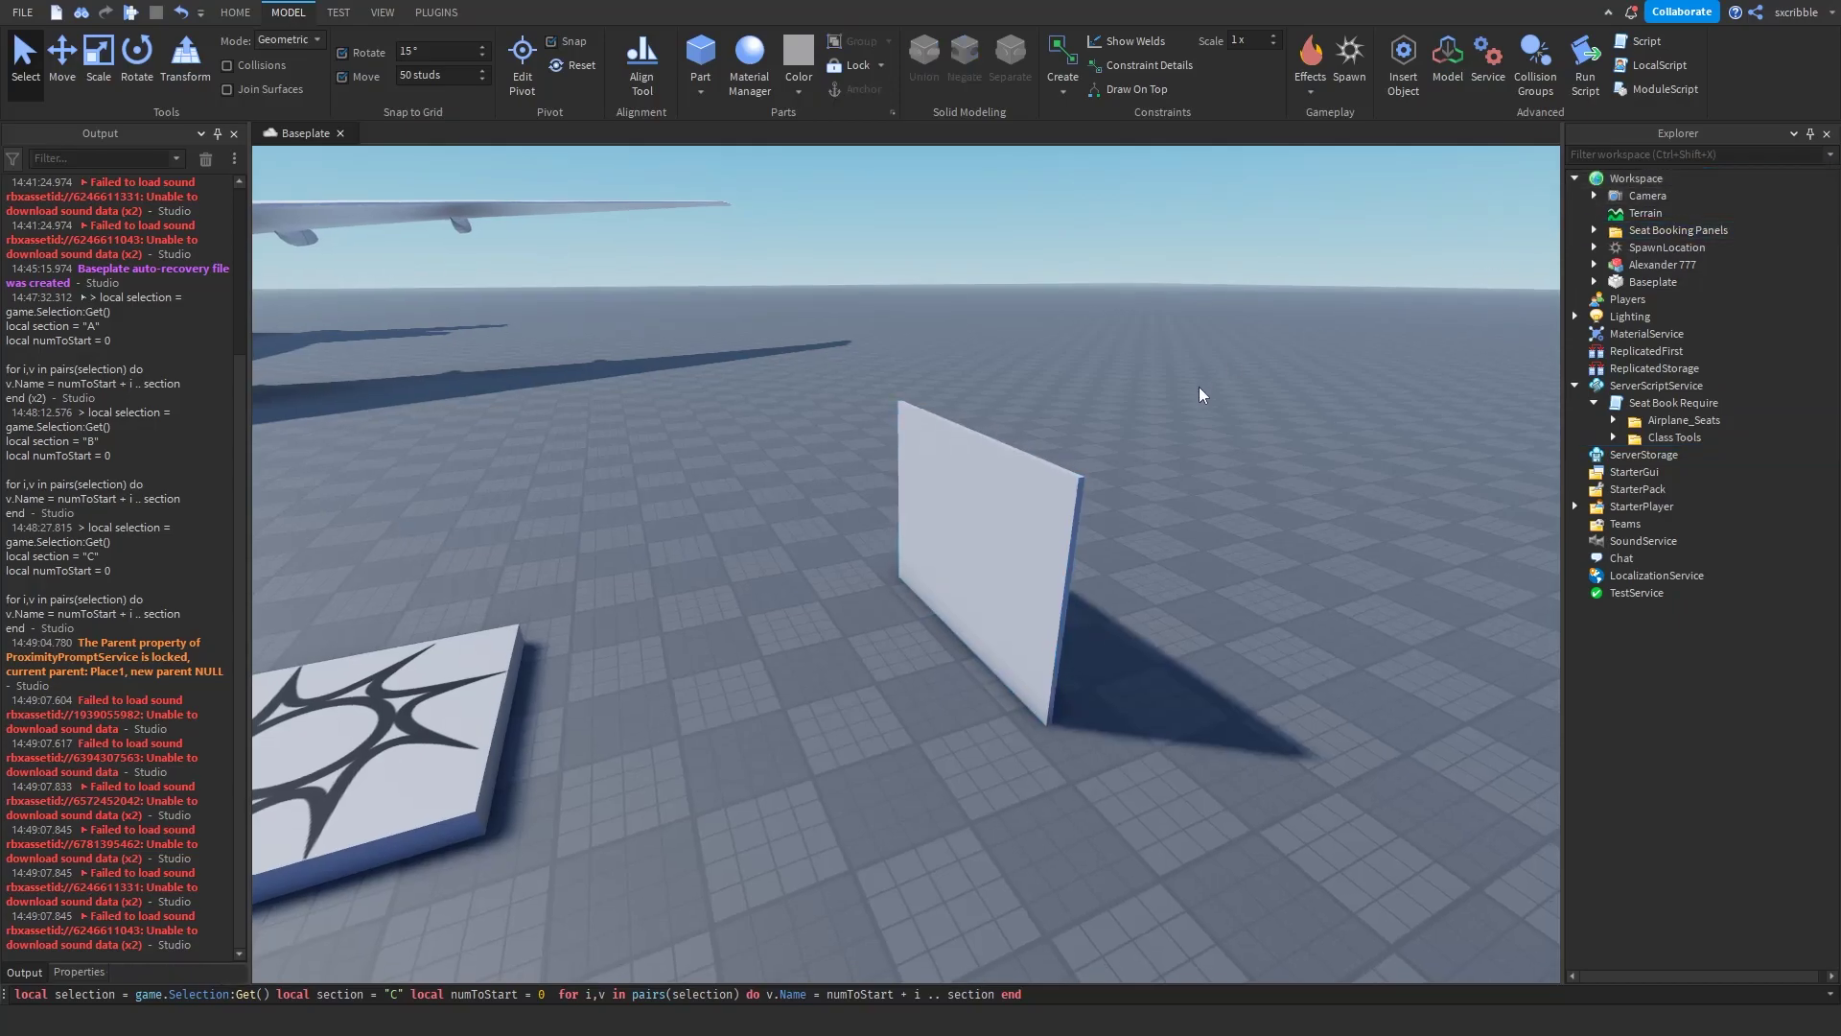
pyautogui.moveTo(1199, 387); pyautogui.dragTo(1210, 382, button='right')
pyautogui.click(999, 491)
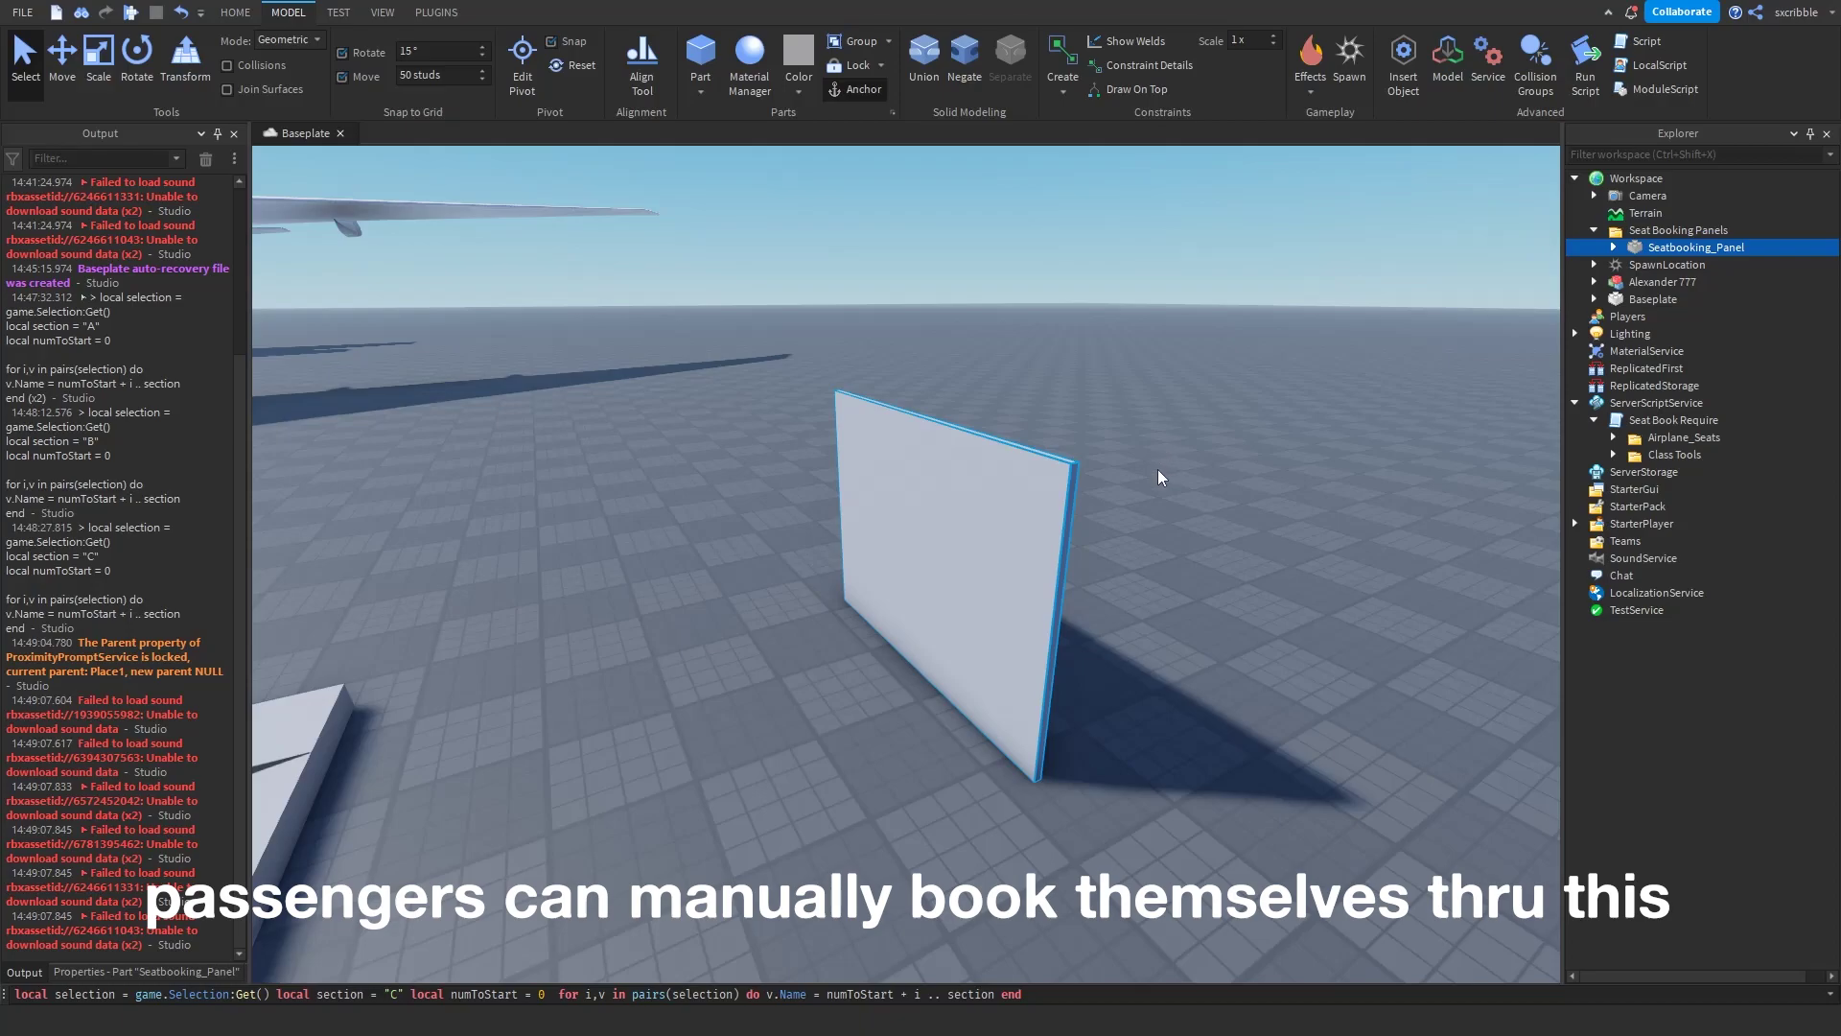
# Step: Examine the seat booking panel from several sides beside the spawn location
pyautogui.click(1333, 445)
pyautogui.press('a')
pyautogui.press('d')
pyautogui.moveTo(777, 491); pyautogui.dragTo(734, 497, button='right')
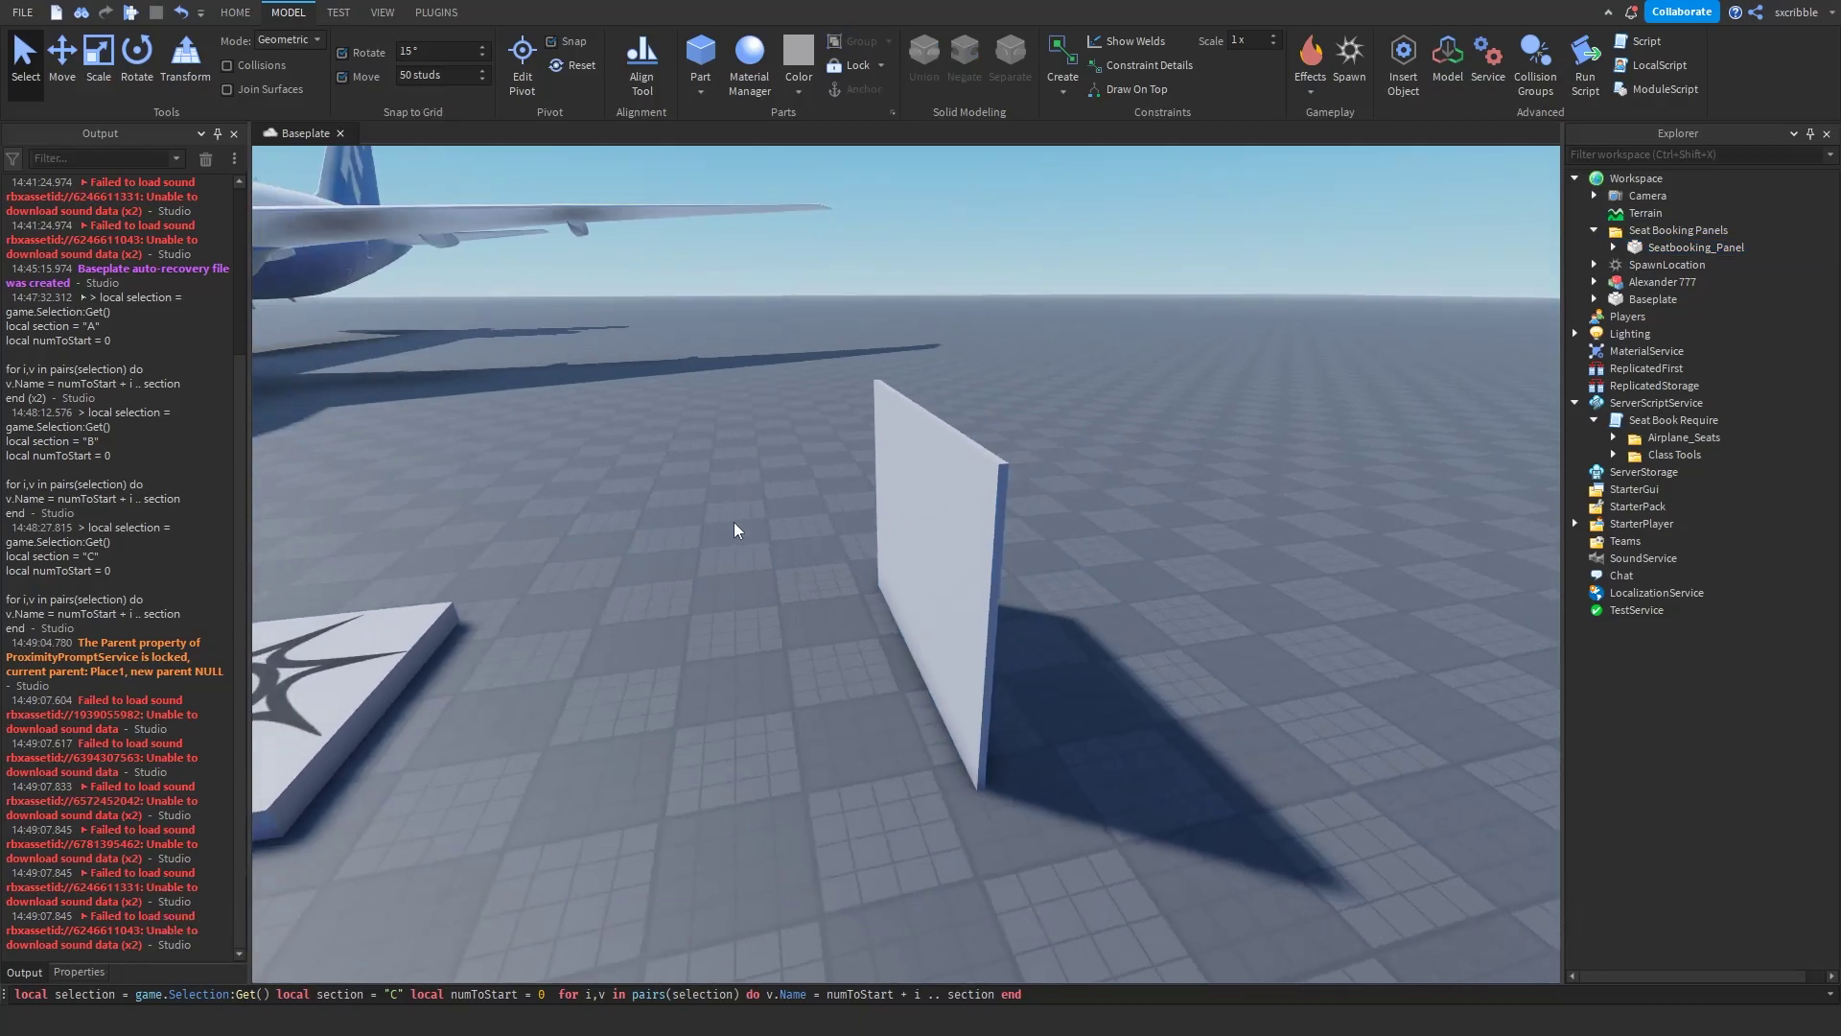
pyautogui.moveTo(1117, 522); pyautogui.dragTo(1054, 562, button='right')
pyautogui.press('a')
pyautogui.moveTo(1194, 604); pyautogui.dragTo(1252, 570, button='right')
pyautogui.press('s')
pyautogui.moveTo(1052, 637); pyautogui.dragTo(1117, 635, button='right')
pyautogui.press('w')
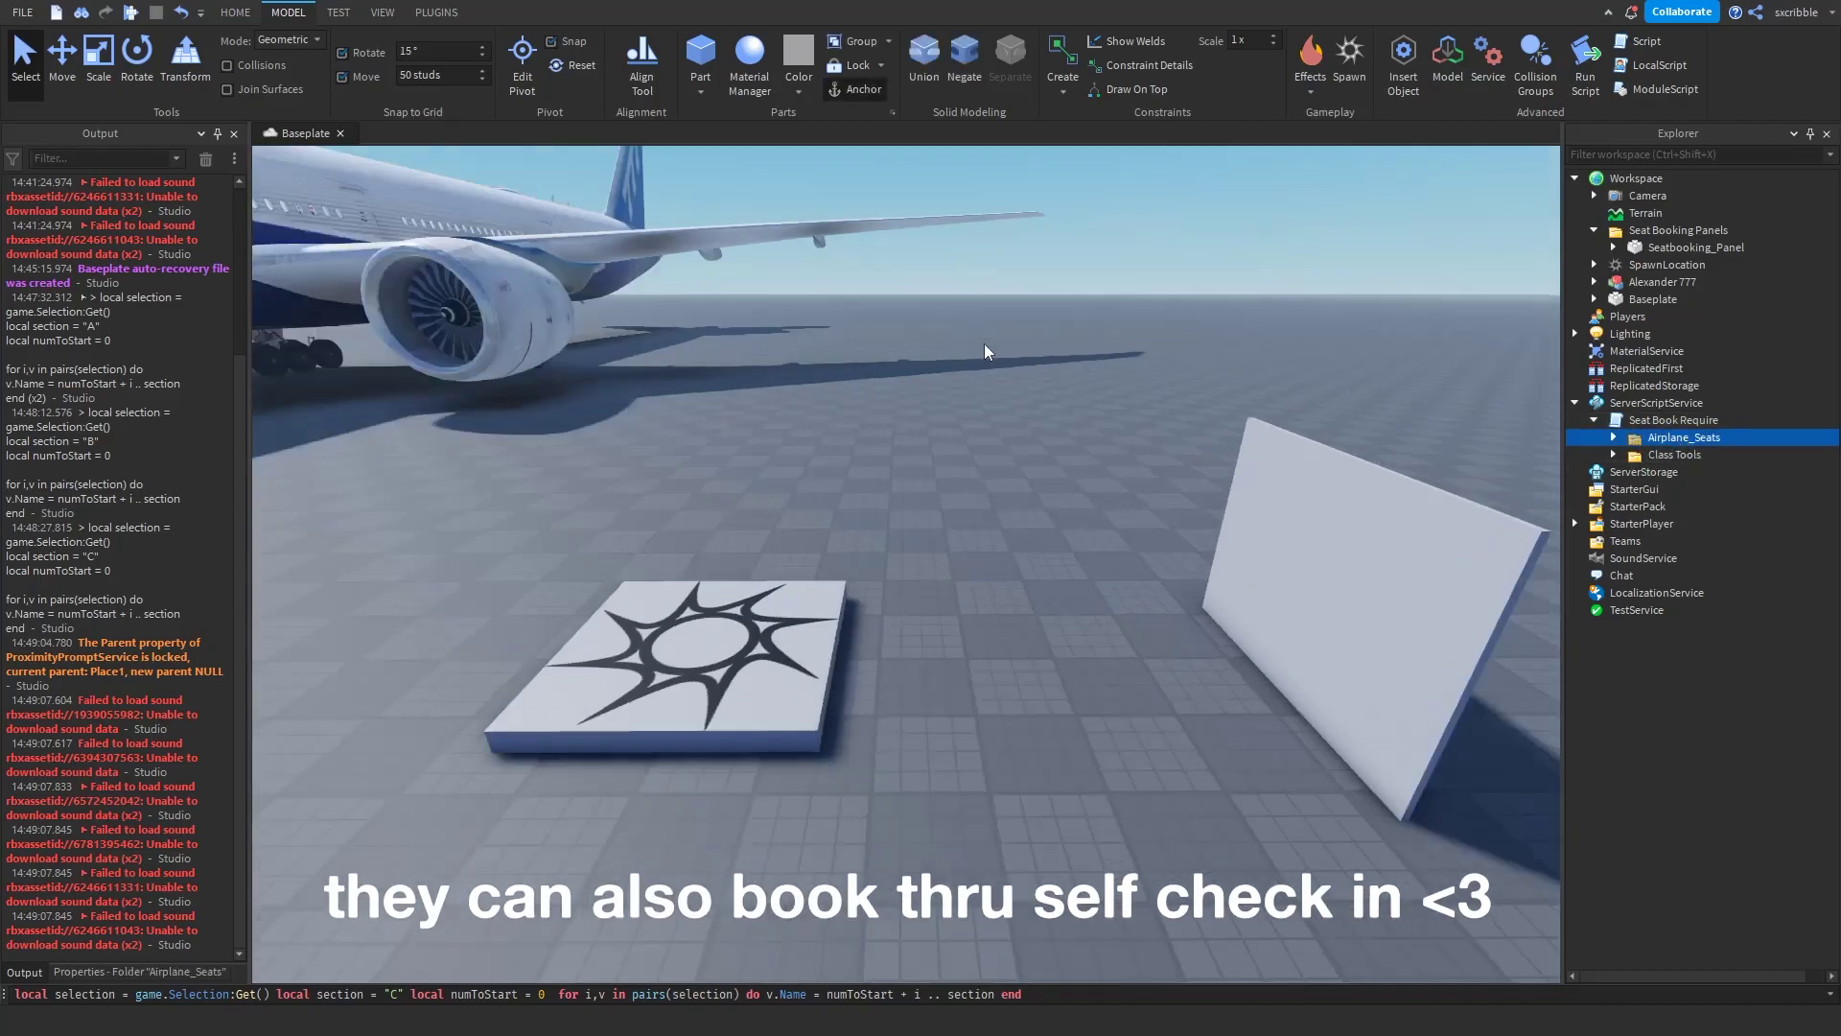
# Step: Place a copy of the script's Airplane_Seats folder inside the 777 aircraft model in Workspace
pyautogui.press('F2')
pyautogui.write('ewa')
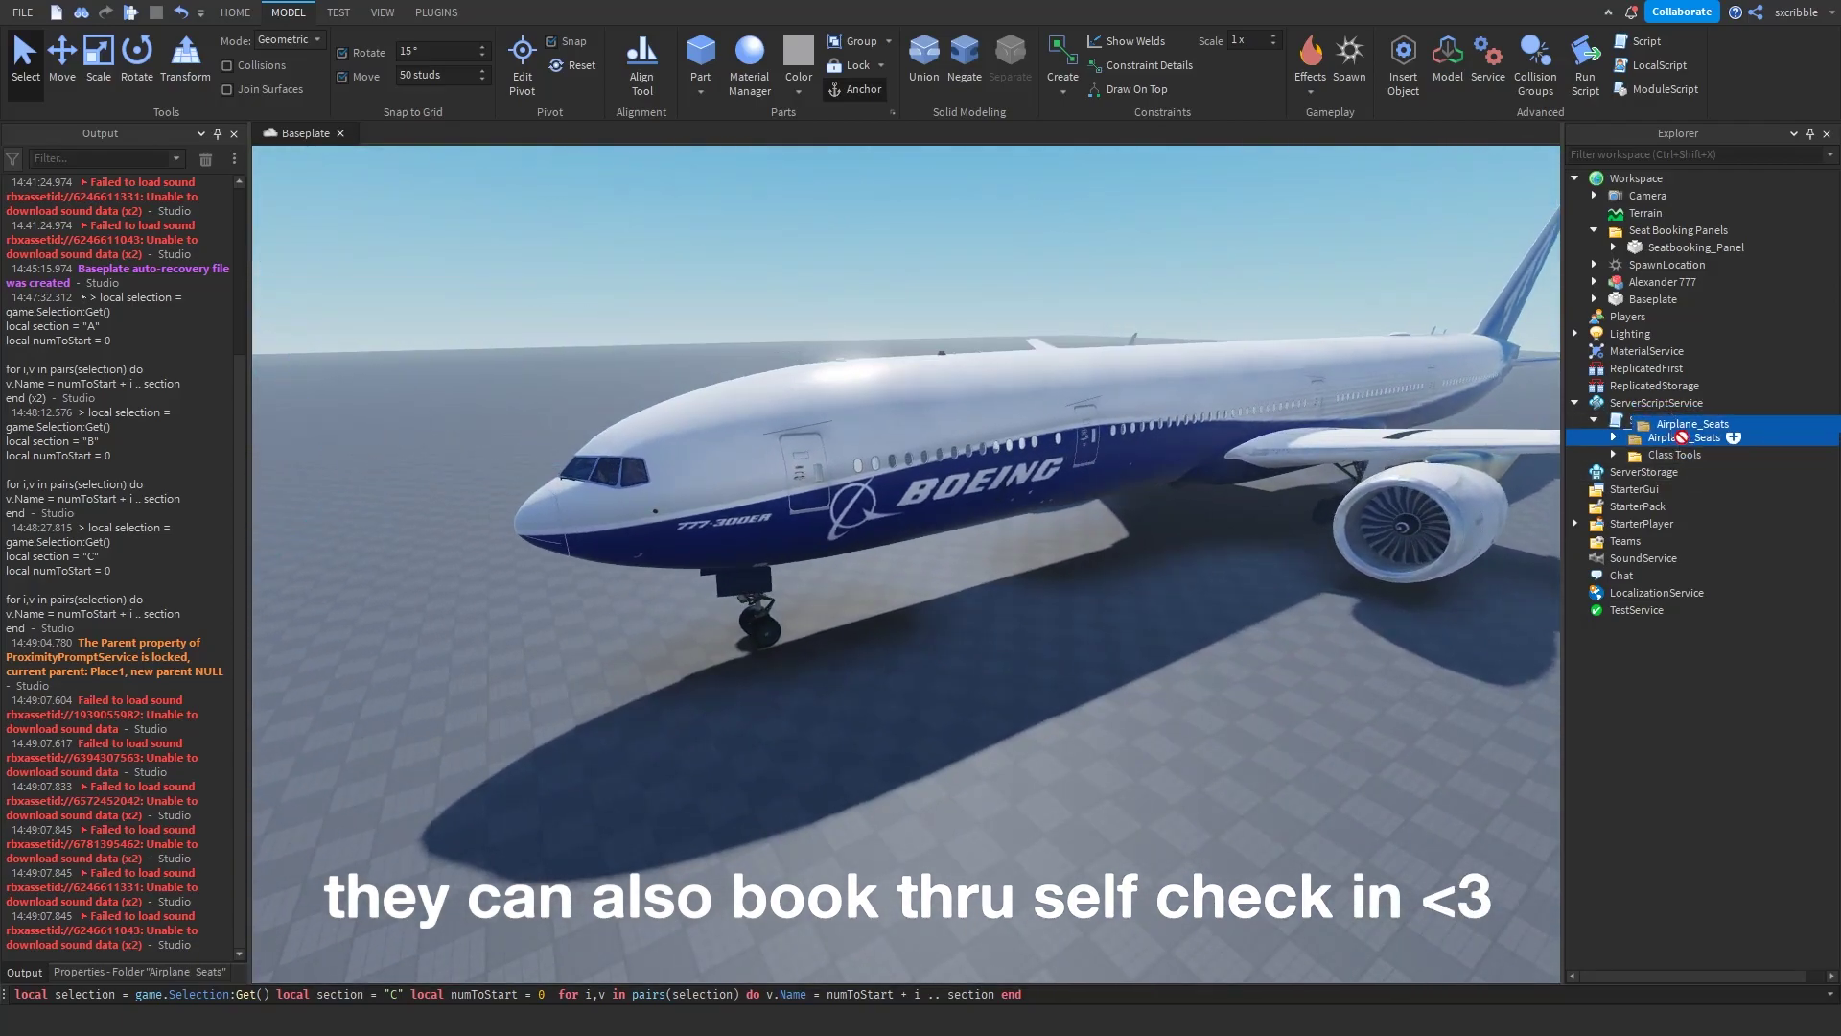
pyautogui.moveTo(1684, 458); pyautogui.dragTo(1694, 290)
pyautogui.moveTo(1694, 290); pyautogui.dragTo(1694, 286)
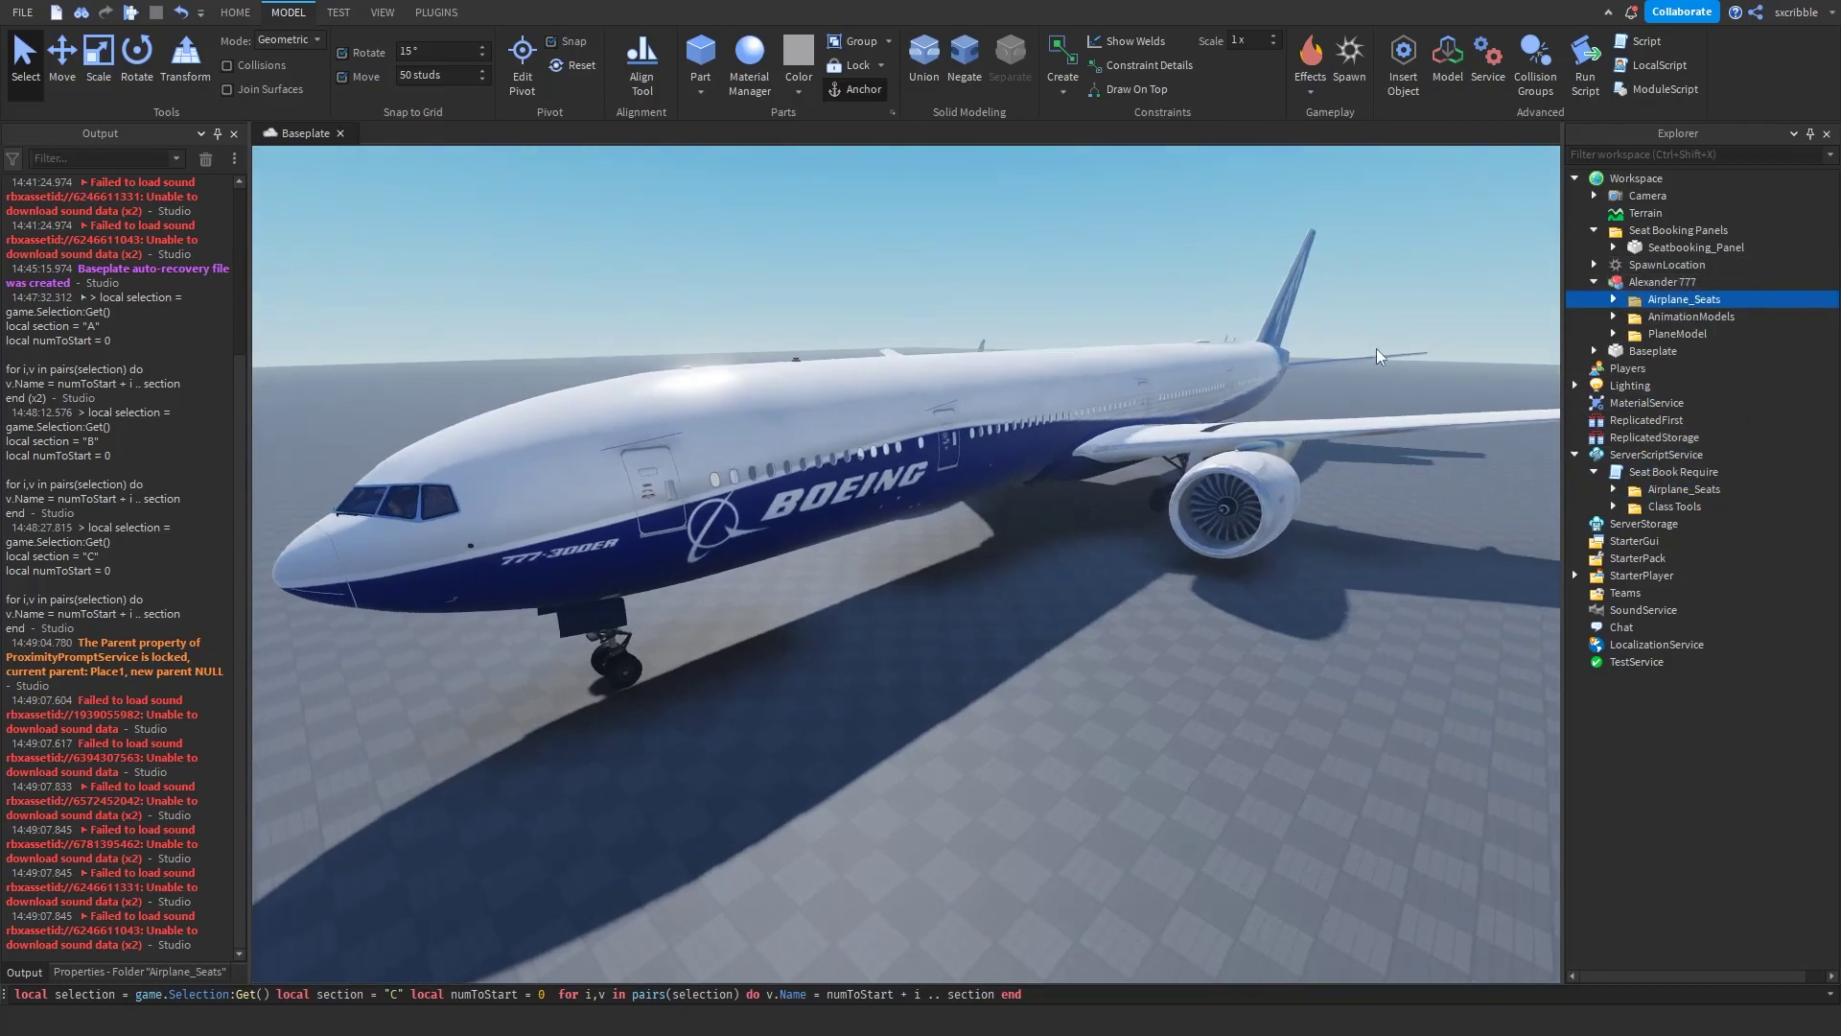
# Step: Move the aircraft's Airplane_Seats folder into OtherParts under PlaneModel
pyautogui.press('w')
pyautogui.press('e')
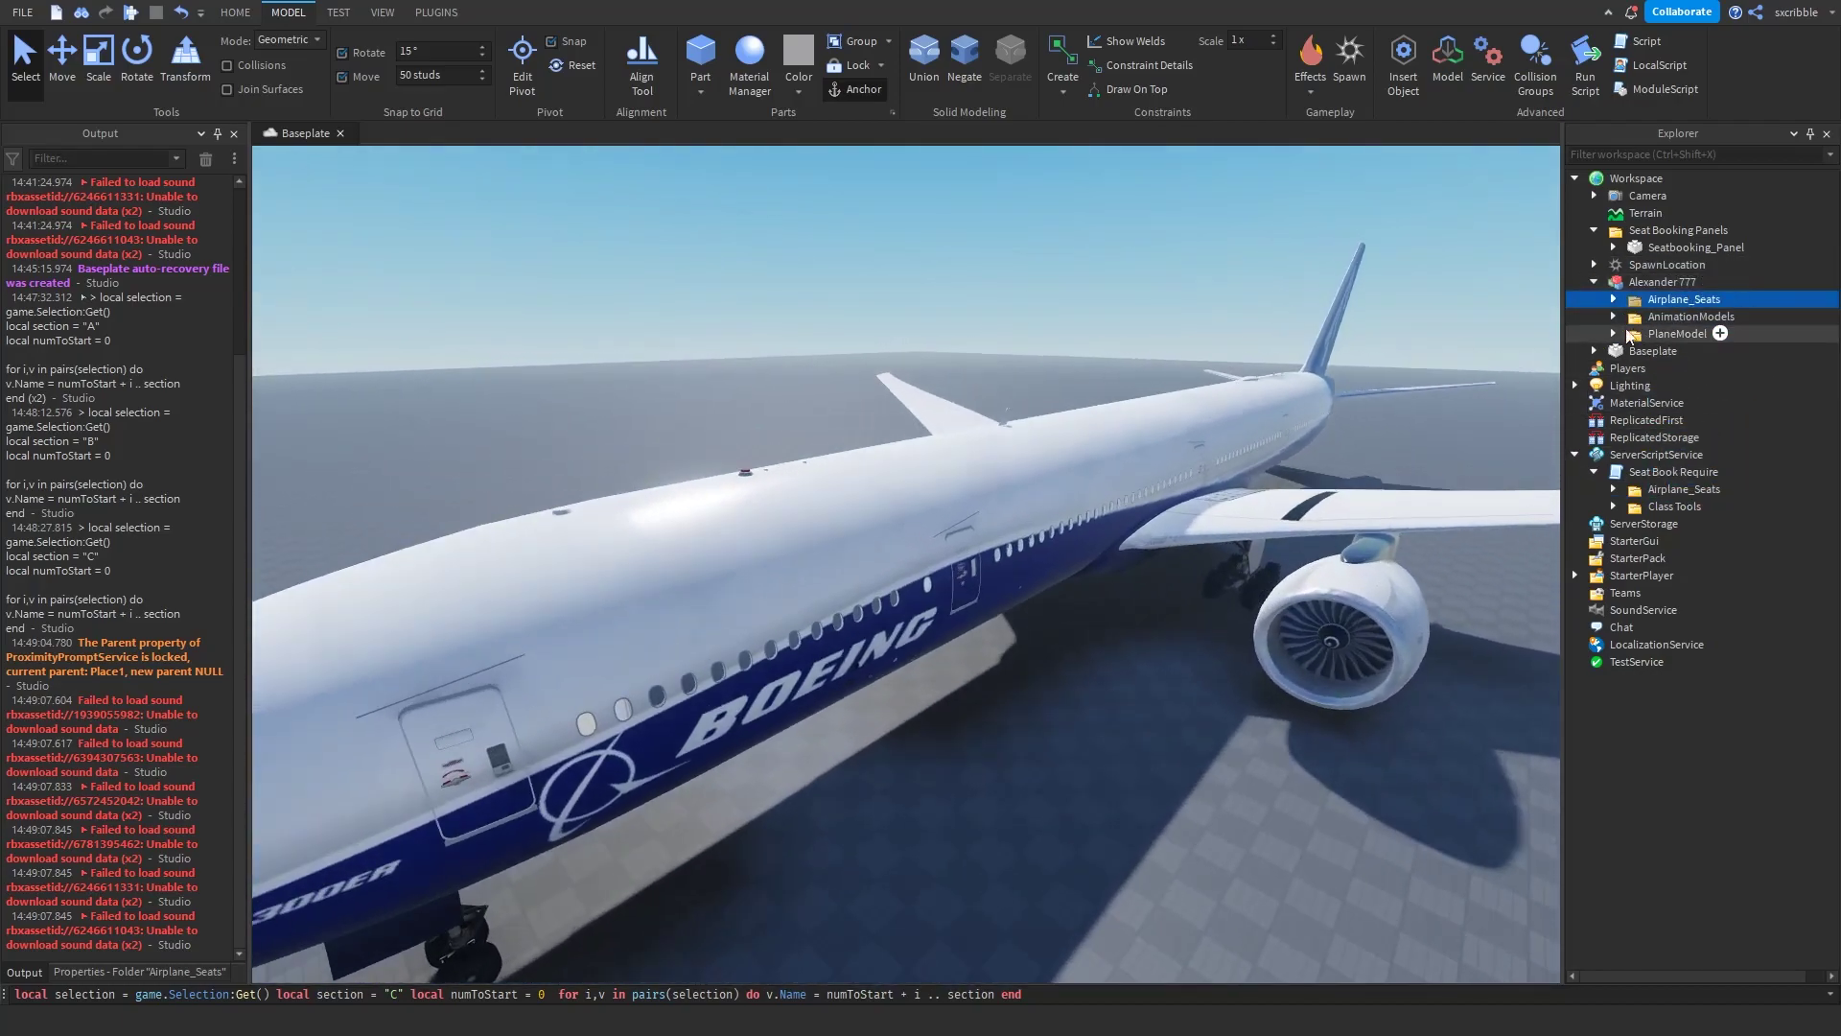
pyautogui.click(1613, 333)
pyautogui.click(1634, 386)
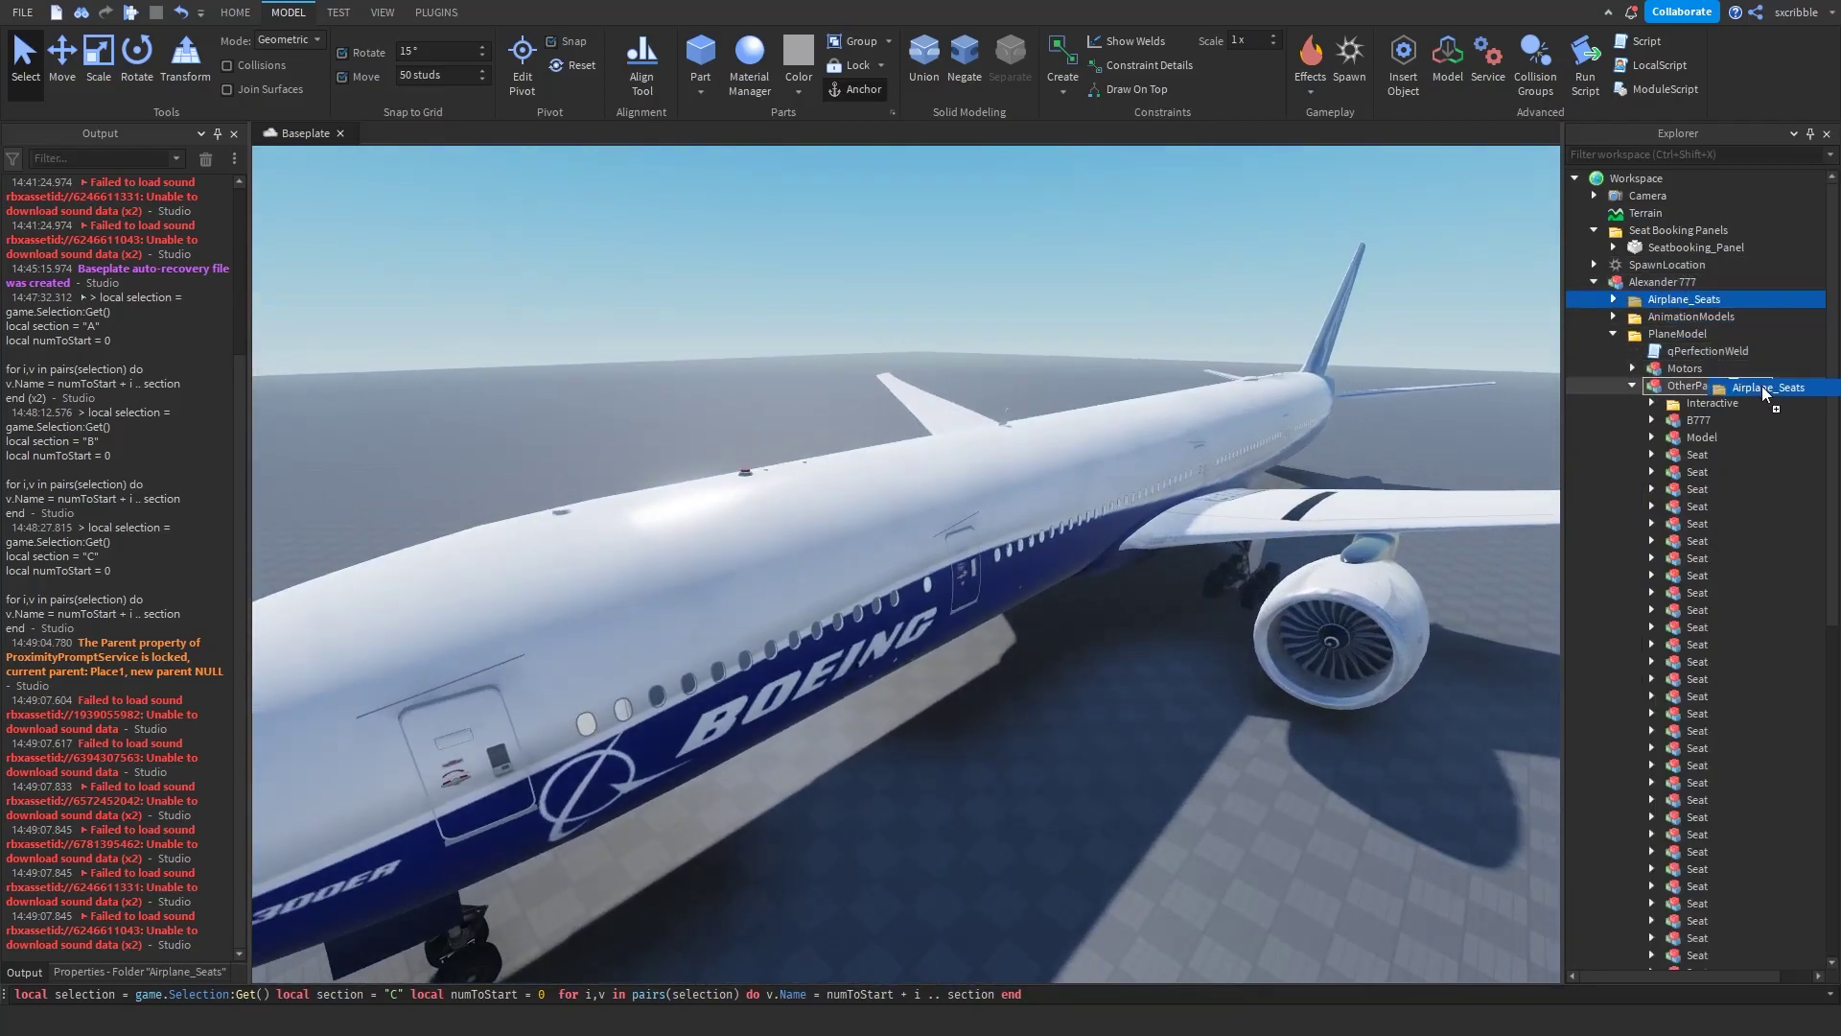
pyautogui.moveTo(1763, 388); pyautogui.dragTo(1758, 388)
pyautogui.moveTo(1477, 384); pyautogui.dragTo(1477, 384, button='right')
# Step: Raise the PlaneCenter part from the Airplane_Seats folder above the aircraft's fuselage
pyautogui.click(1640, 387)
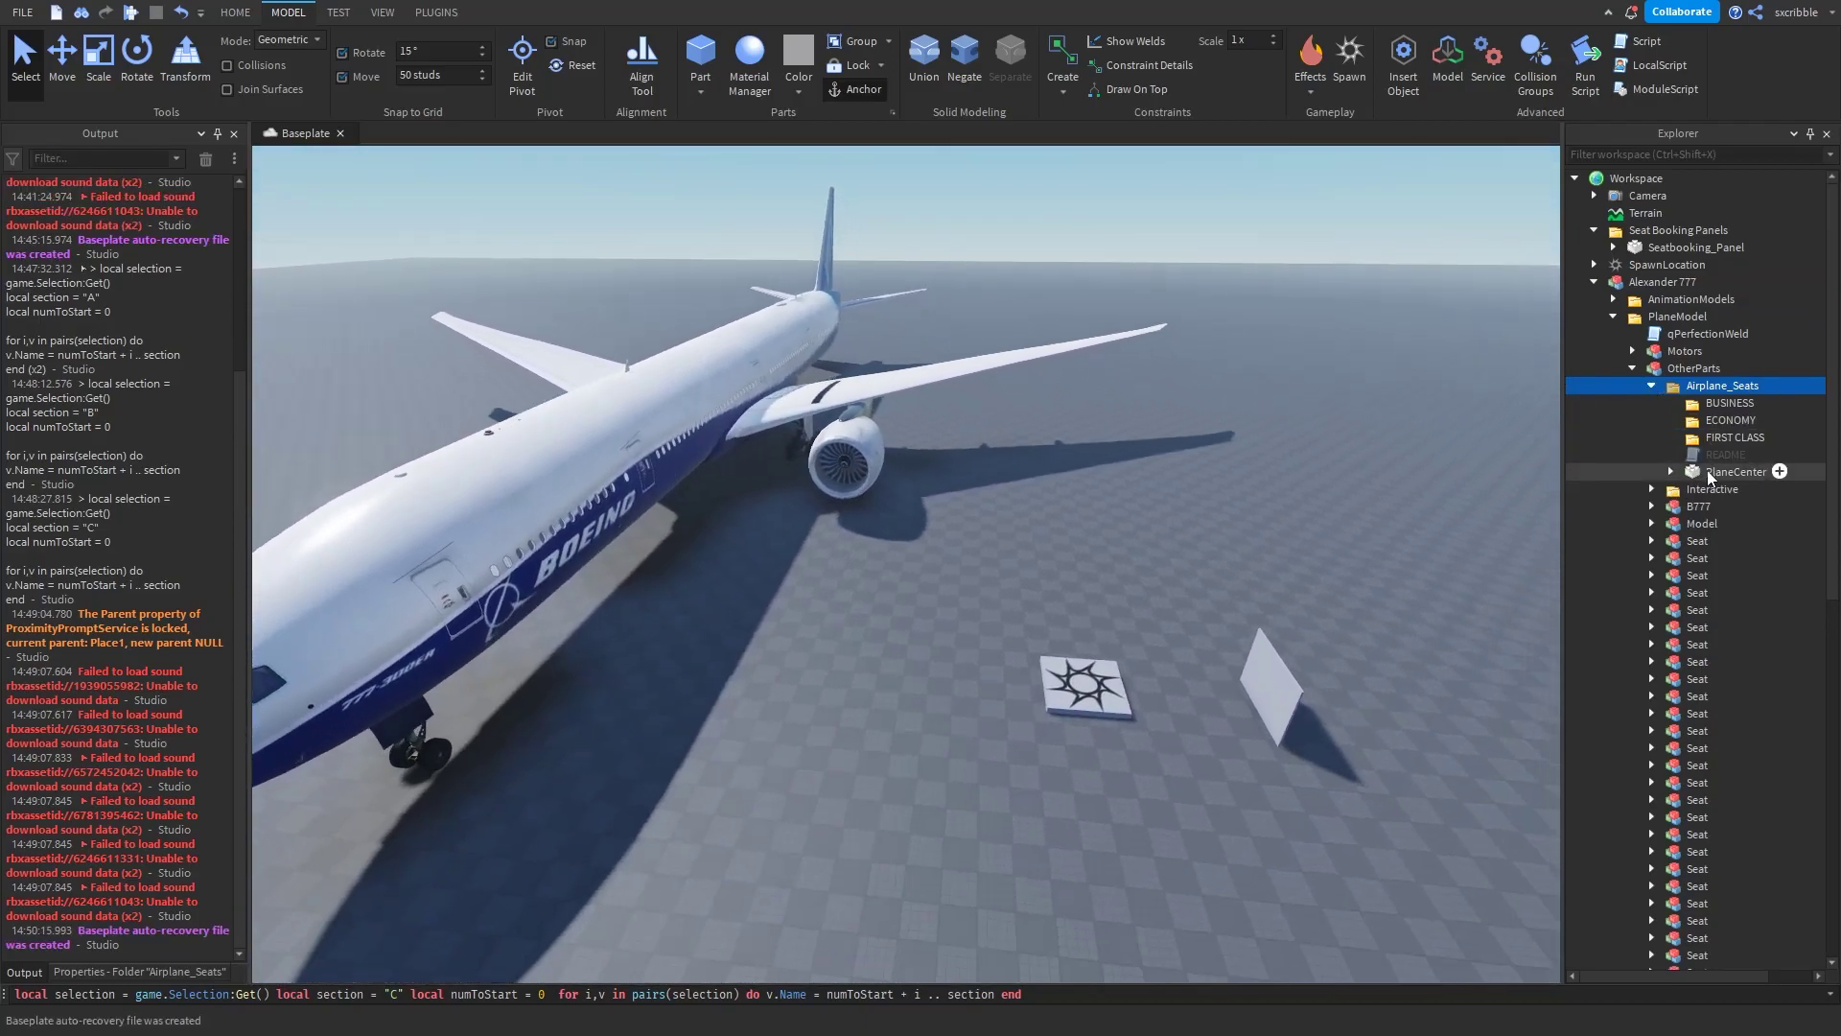
pyautogui.click(1716, 471)
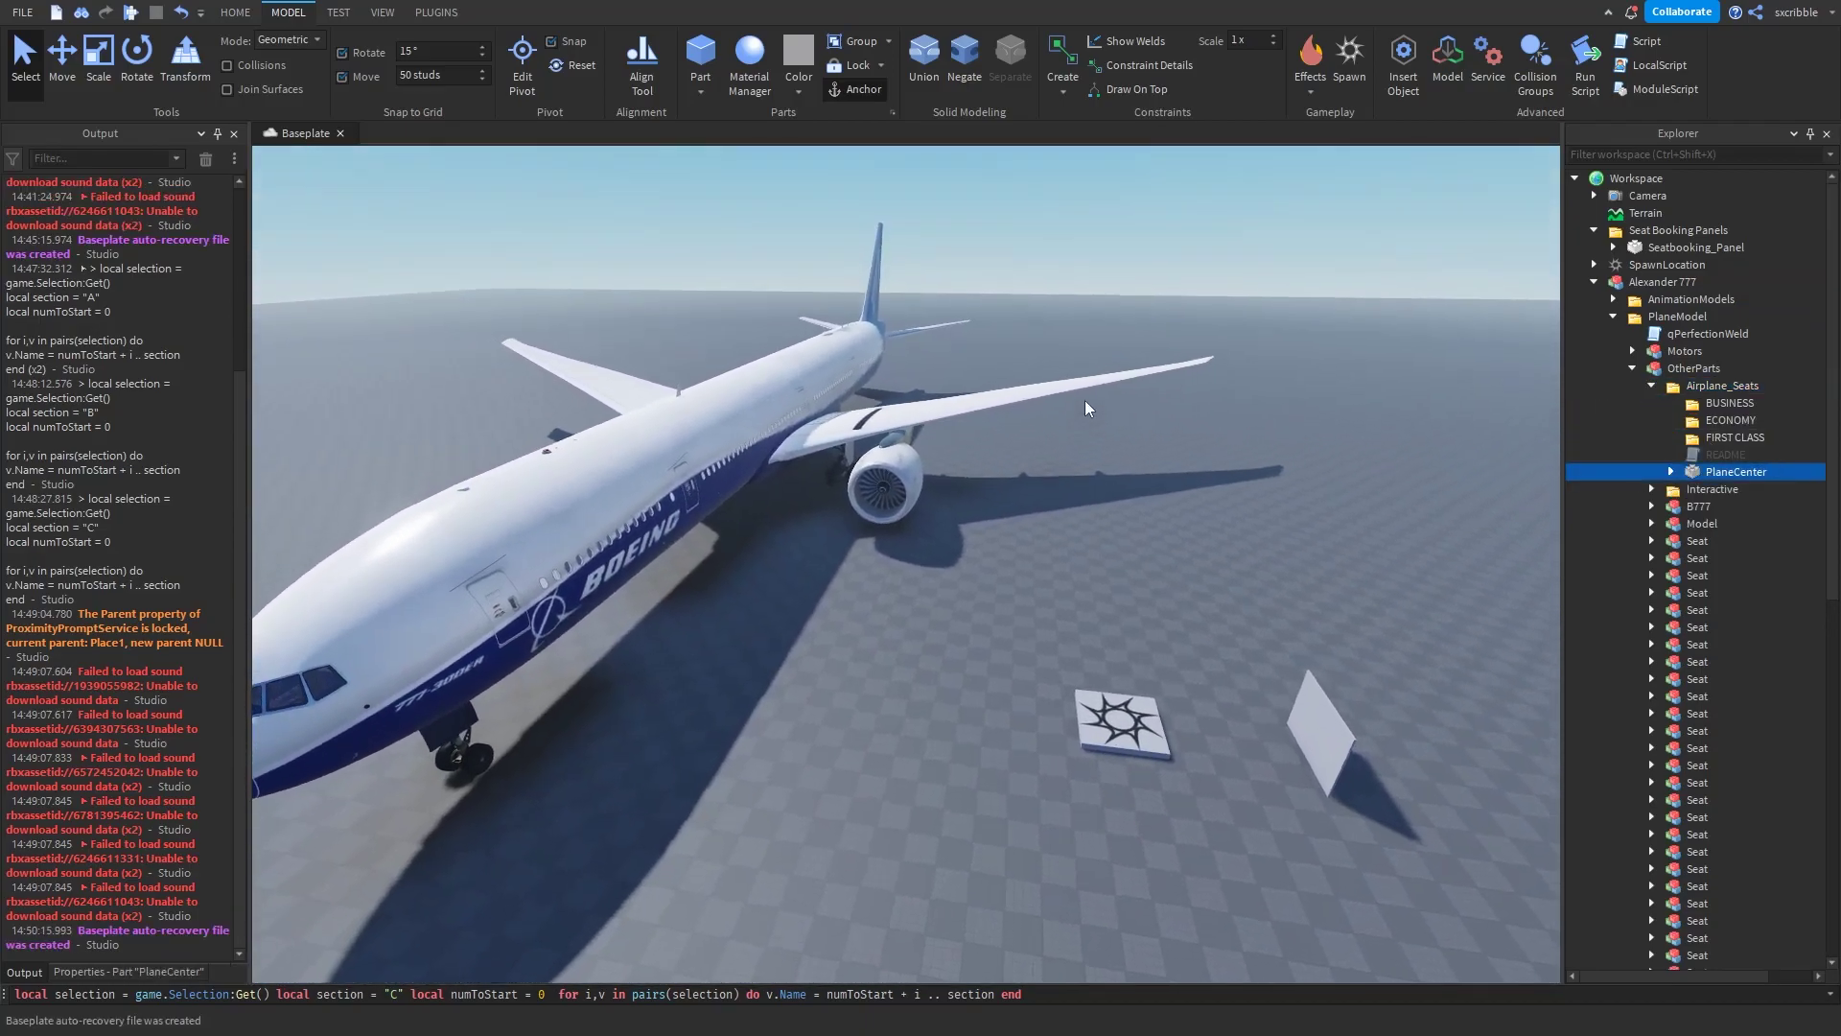
pyautogui.hotkey('ctrl', '2')
pyautogui.moveTo(1084, 412); pyautogui.dragTo(1069, 416, button='right')
pyautogui.press('w')
pyautogui.moveTo(953, 401); pyautogui.dragTo(959, 273)
pyautogui.press('e')
pyautogui.press('w')
pyautogui.moveTo(1001, 370); pyautogui.dragTo(1001, 370, button='right')
pyautogui.press('s')
pyautogui.moveTo(1013, 675); pyautogui.dragTo(1012, 675, button='right')
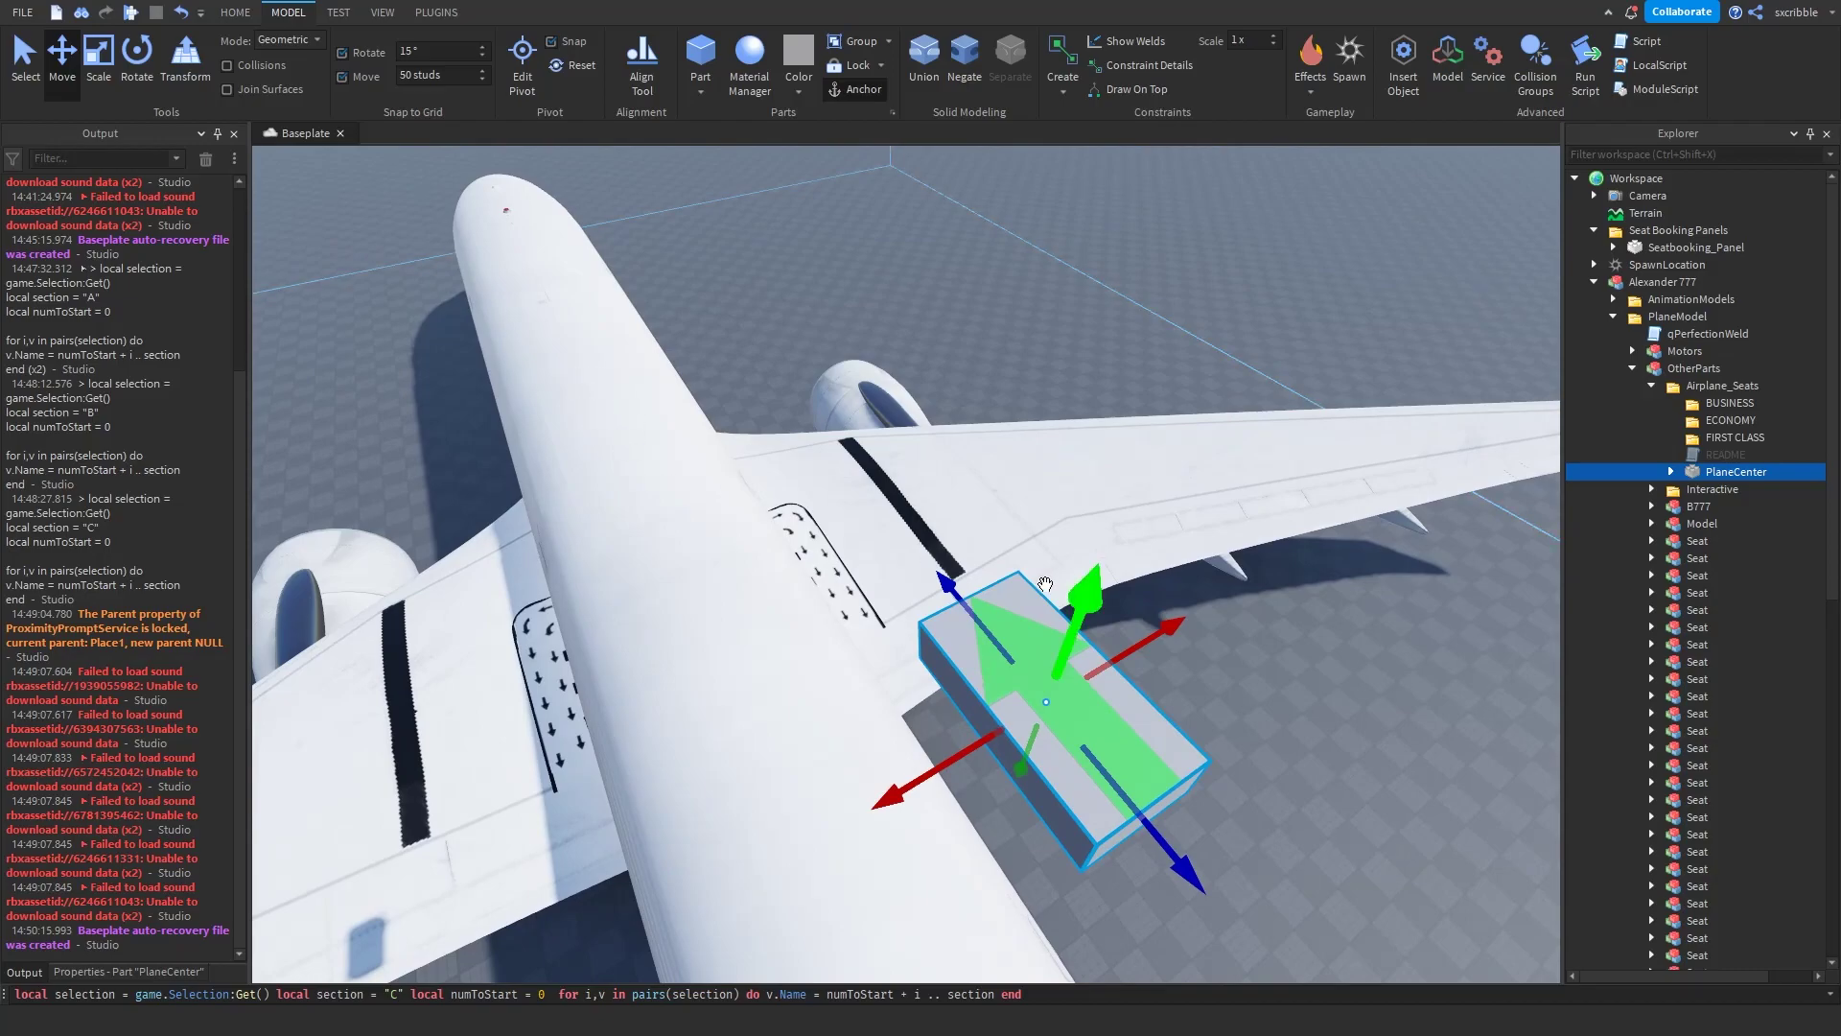
pyautogui.moveTo(1071, 587); pyautogui.dragTo(1075, 594, button='right')
pyautogui.moveTo(618, 456); pyautogui.dragTo(619, 456, button='right')
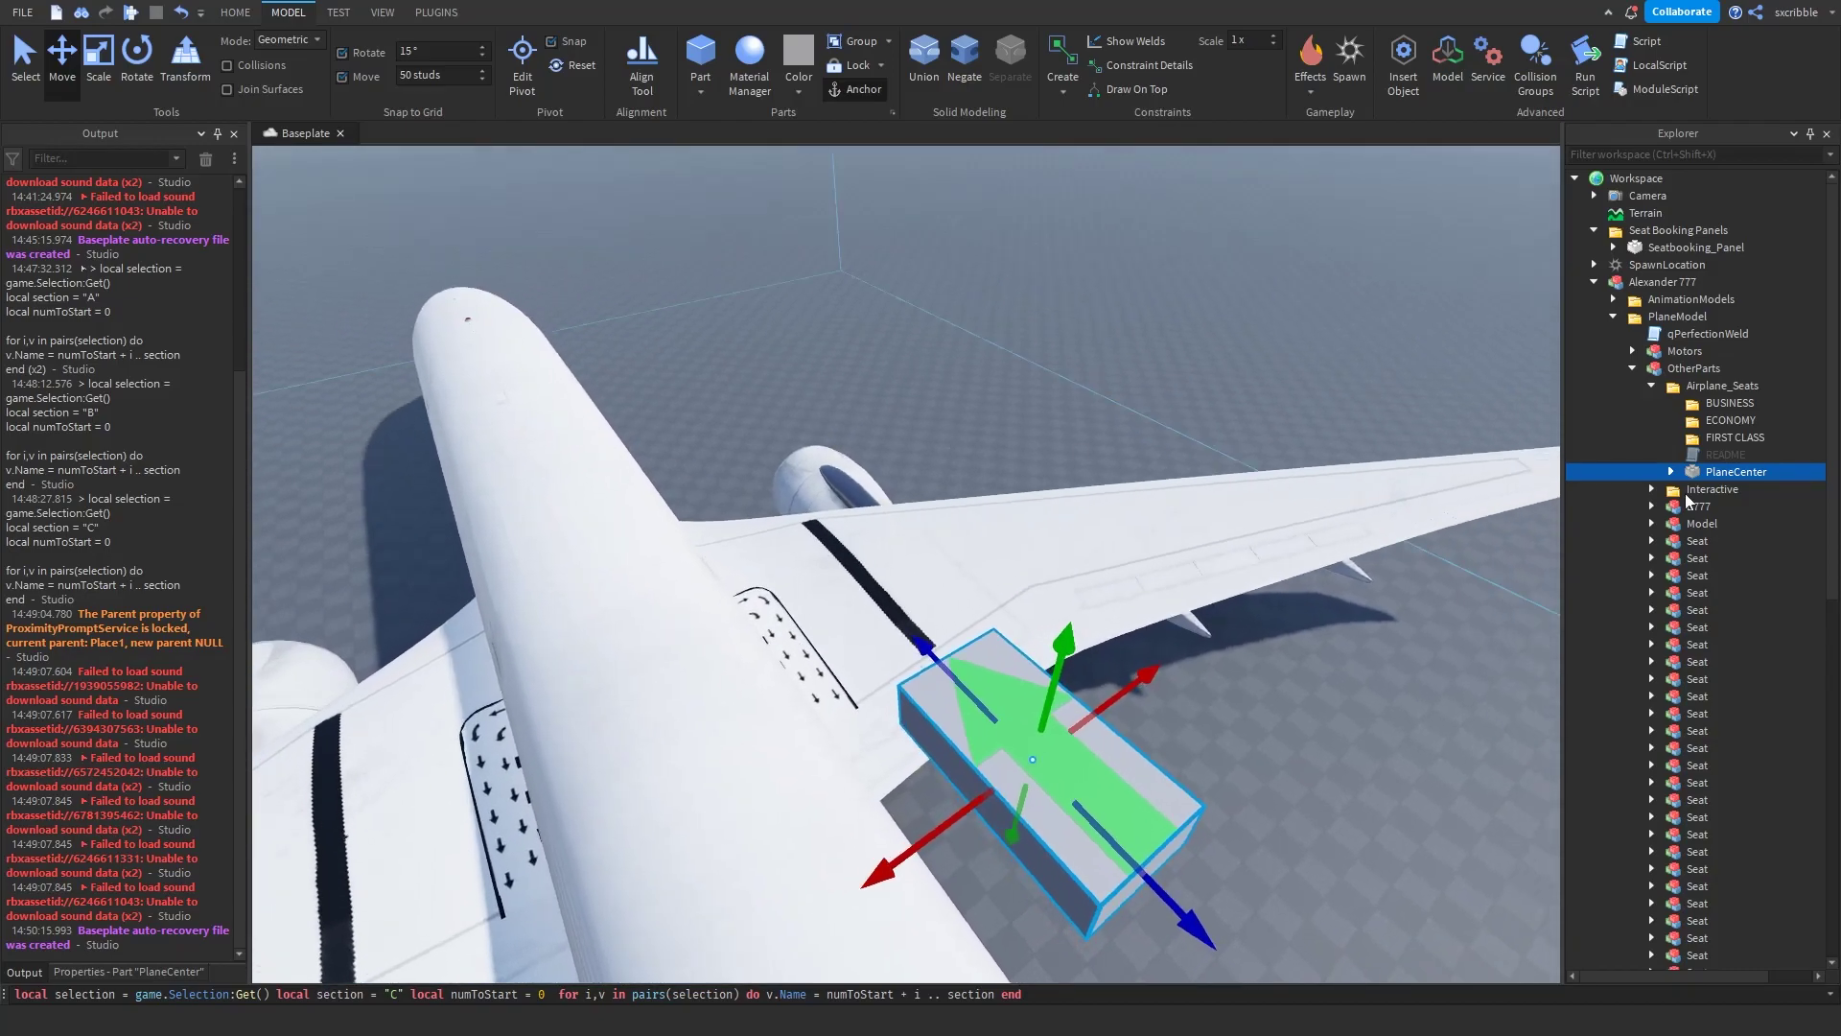
# Step: Lower the PlaneCenter part into the interior of the fuselage and deselect it
pyautogui.moveTo(1079, 495); pyautogui.dragTo(1080, 495, button='right')
pyautogui.press('s')
pyautogui.press('d')
pyautogui.moveTo(888, 322); pyautogui.dragTo(888, 322, button='right')
pyautogui.press('e')
pyautogui.moveTo(802, 458); pyautogui.dragTo(893, 472, button='right')
pyautogui.moveTo(654, 168); pyautogui.dragTo(824, 519)
pyautogui.press('w')
pyautogui.scroll(8, 825, 518)
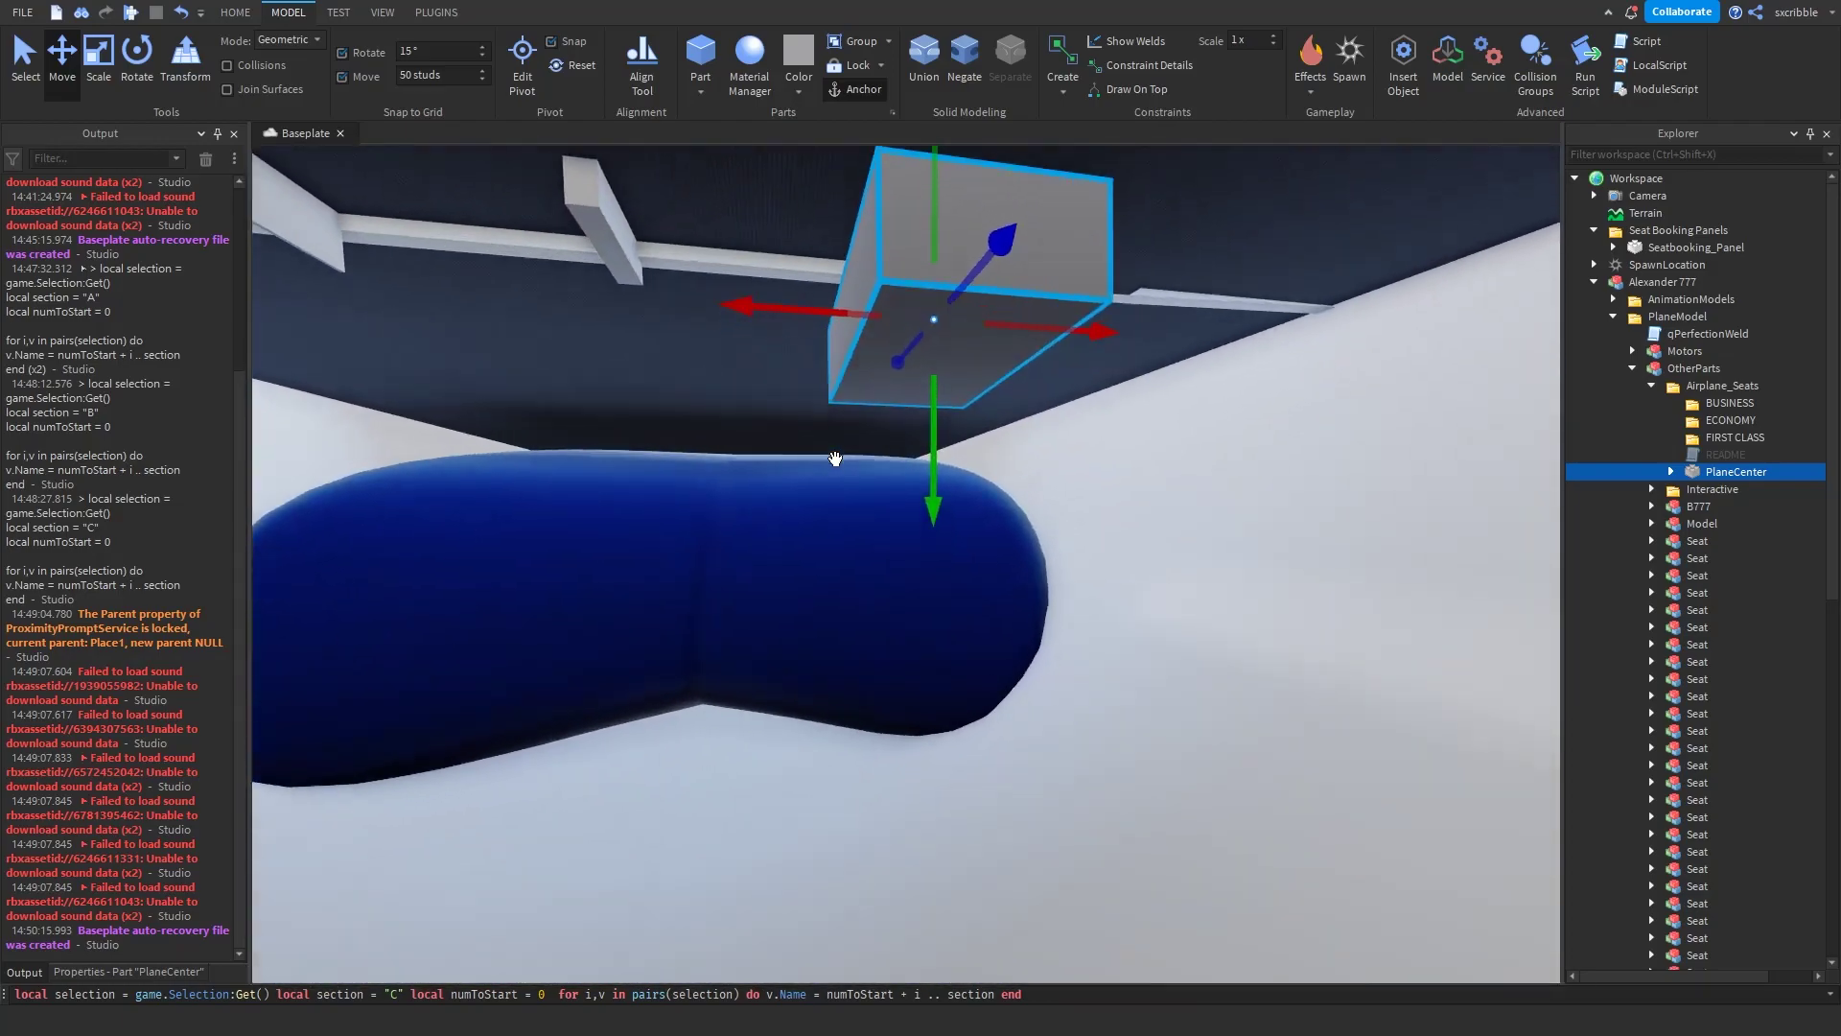
pyautogui.scroll(4, 866, 582)
pyautogui.moveTo(866, 582); pyautogui.dragTo(924, 543, button='right')
pyautogui.press('d')
pyautogui.scroll(-5, 900, 657)
pyautogui.scroll(-4, 925, 543)
pyautogui.click(1352, 338)
# Step: Look along the fuselage and over the passenger seats inside the cabin
pyautogui.scroll(10, 920, 440)
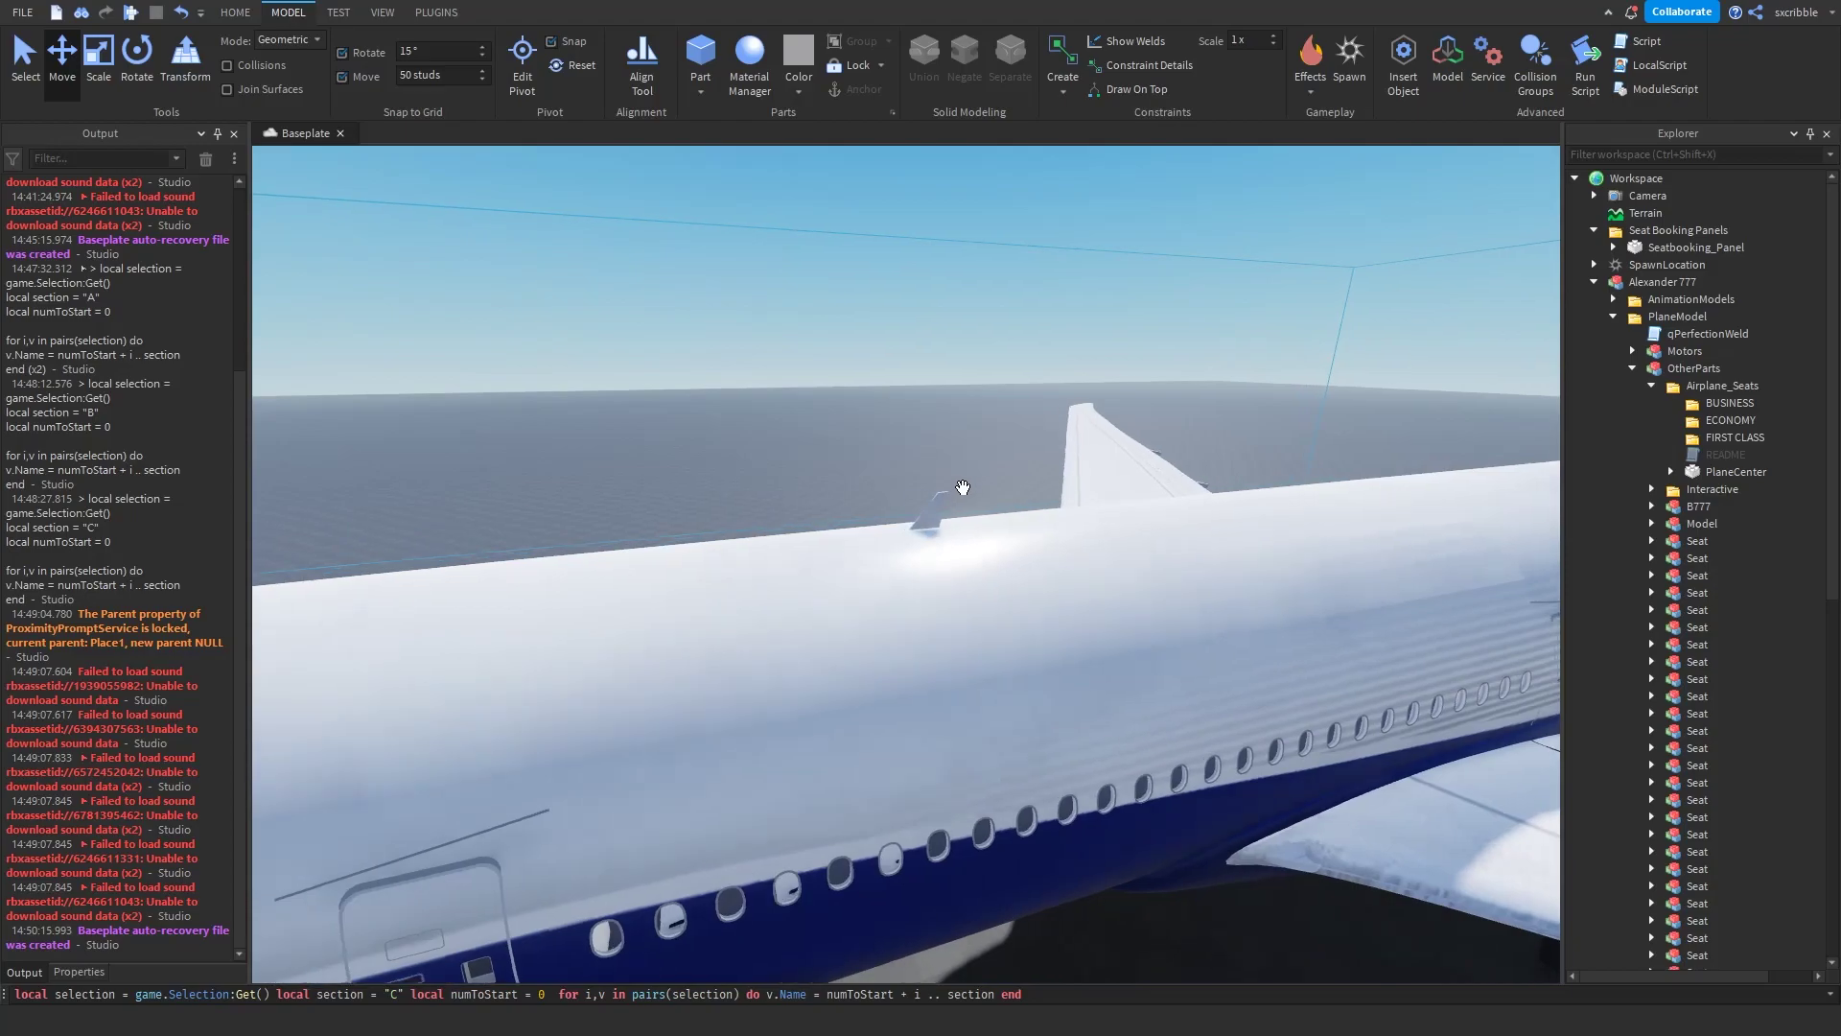
pyautogui.scroll(-2, 965, 485)
pyautogui.press('a')
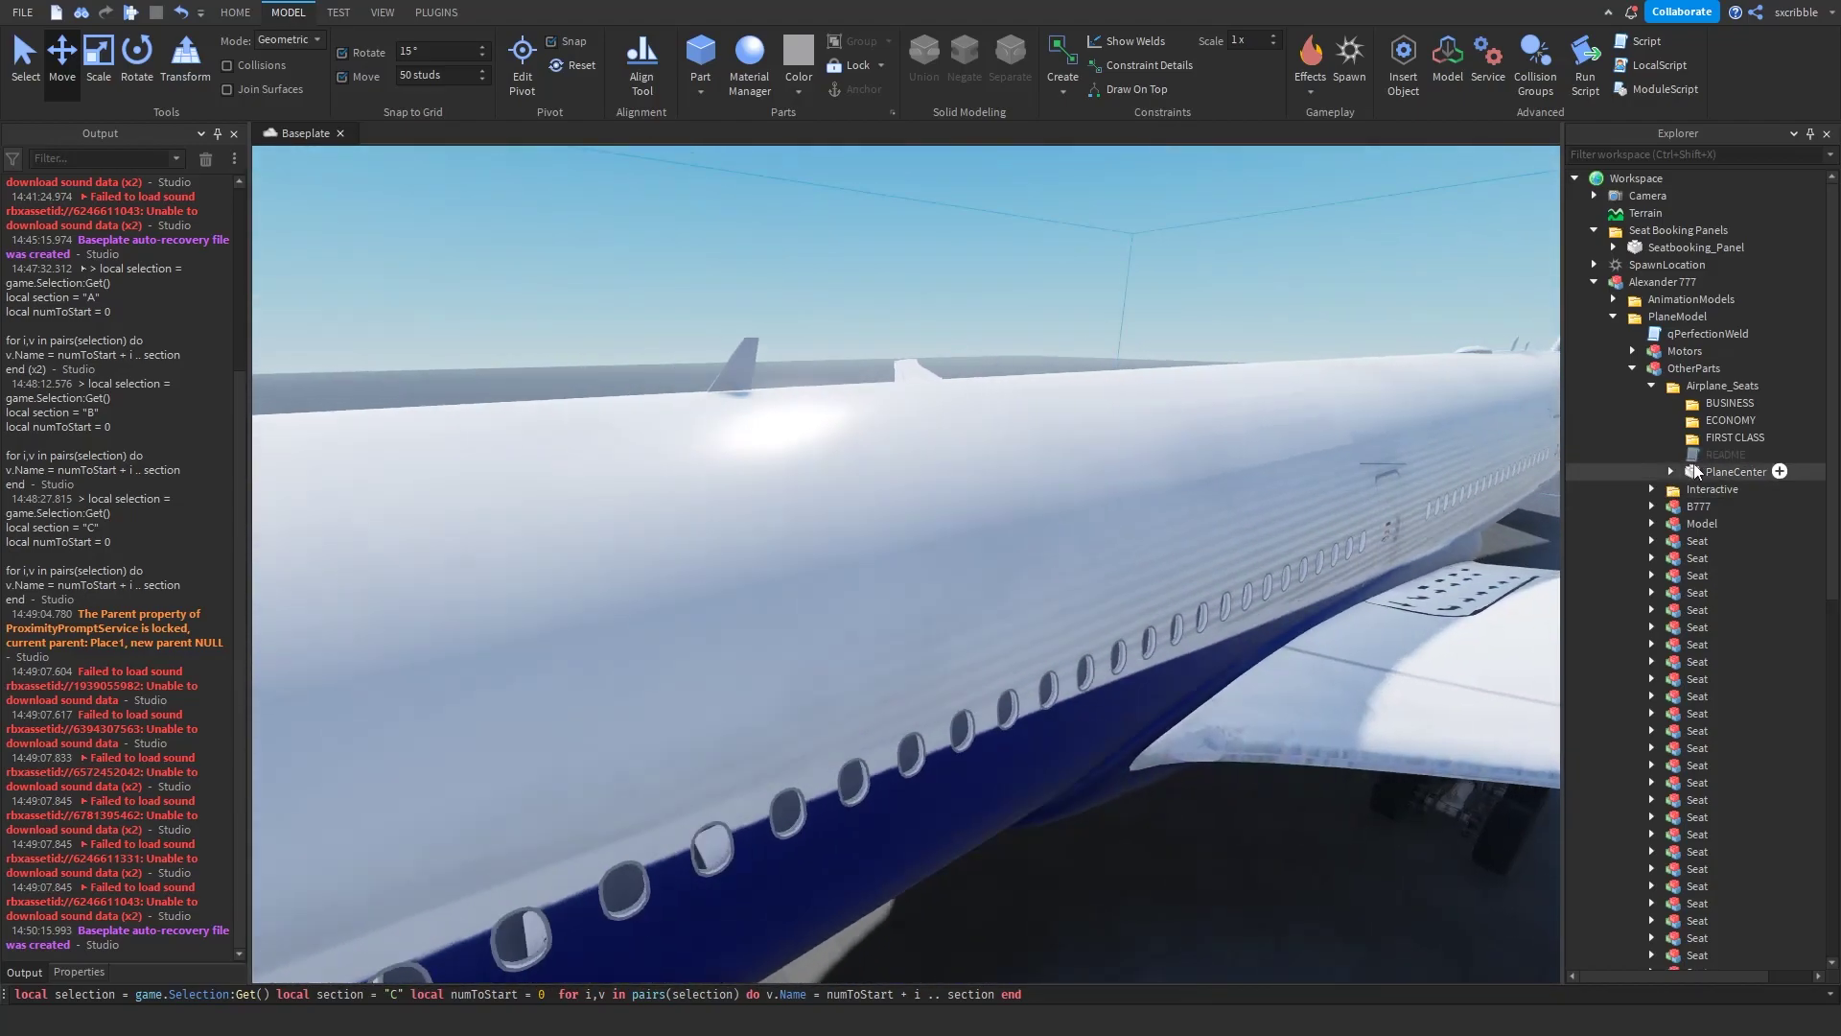
pyautogui.moveTo(1024, 413); pyautogui.dragTo(1027, 419, button='right')
pyautogui.press('w')
pyautogui.press('w')
pyautogui.press('d')
pyautogui.press('e')
pyautogui.scroll(10, 871, 572)
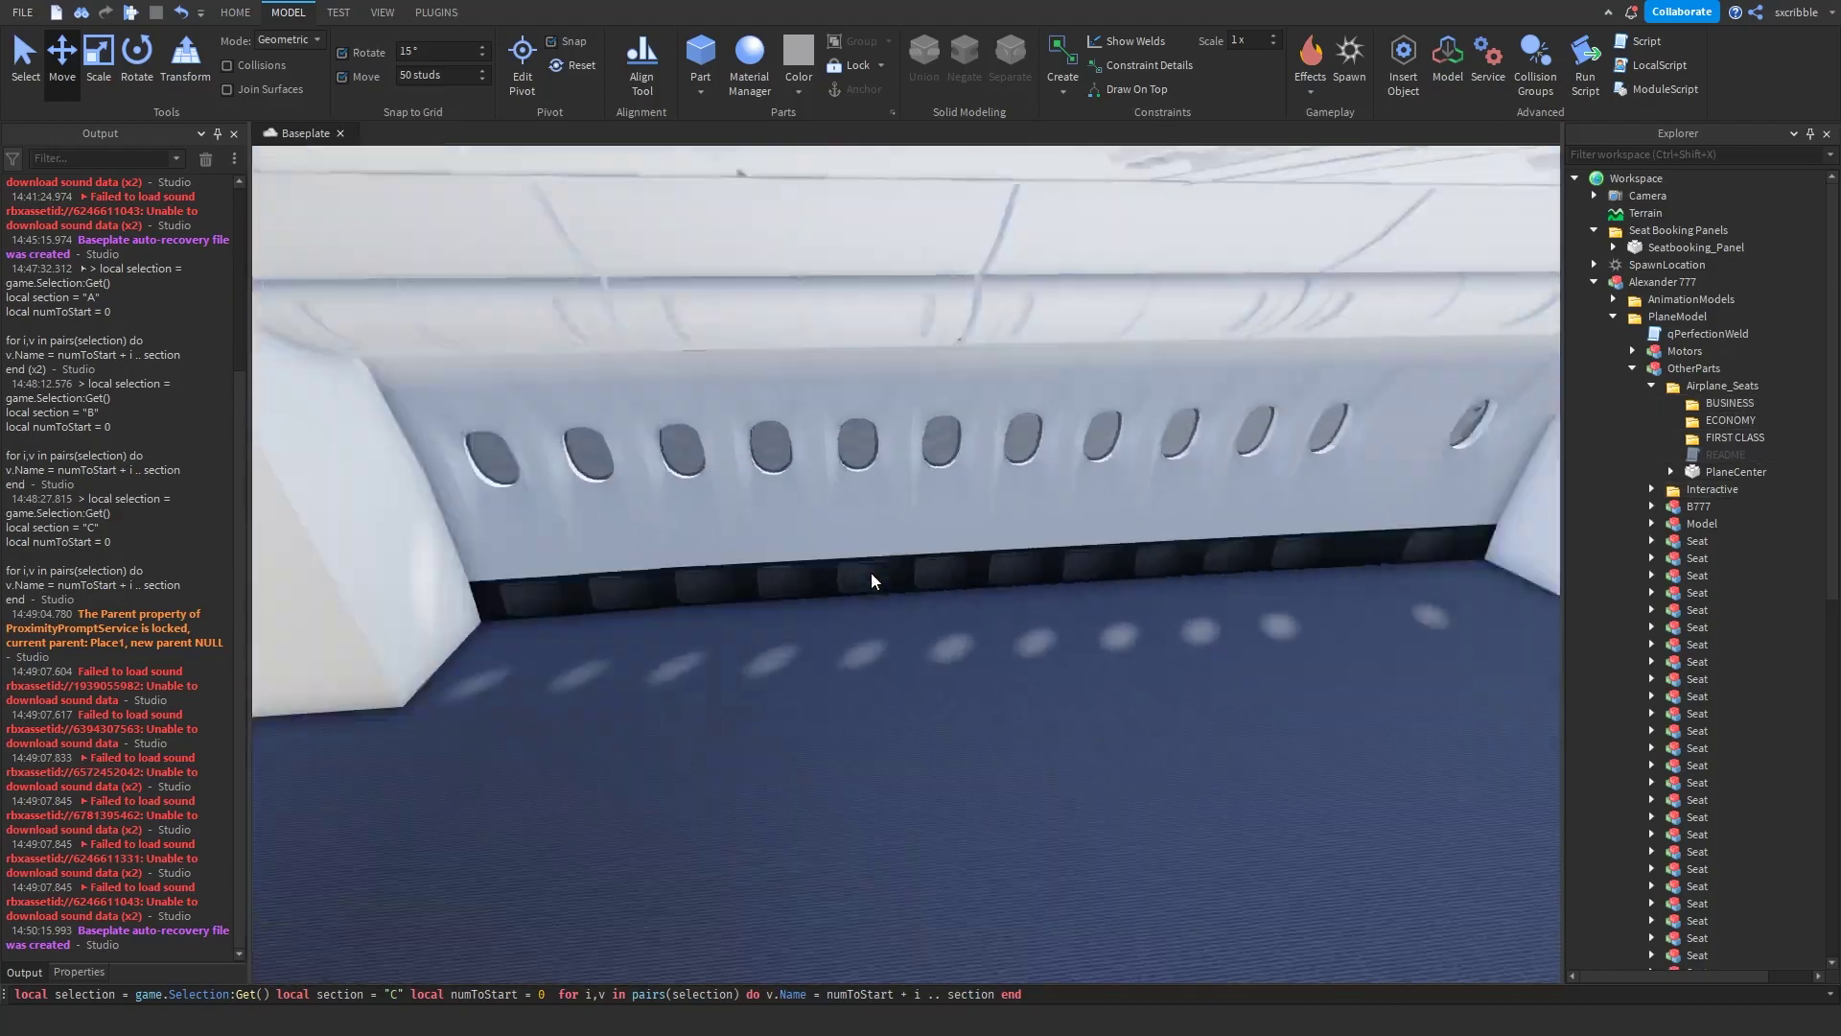
pyautogui.scroll(8, 871, 572)
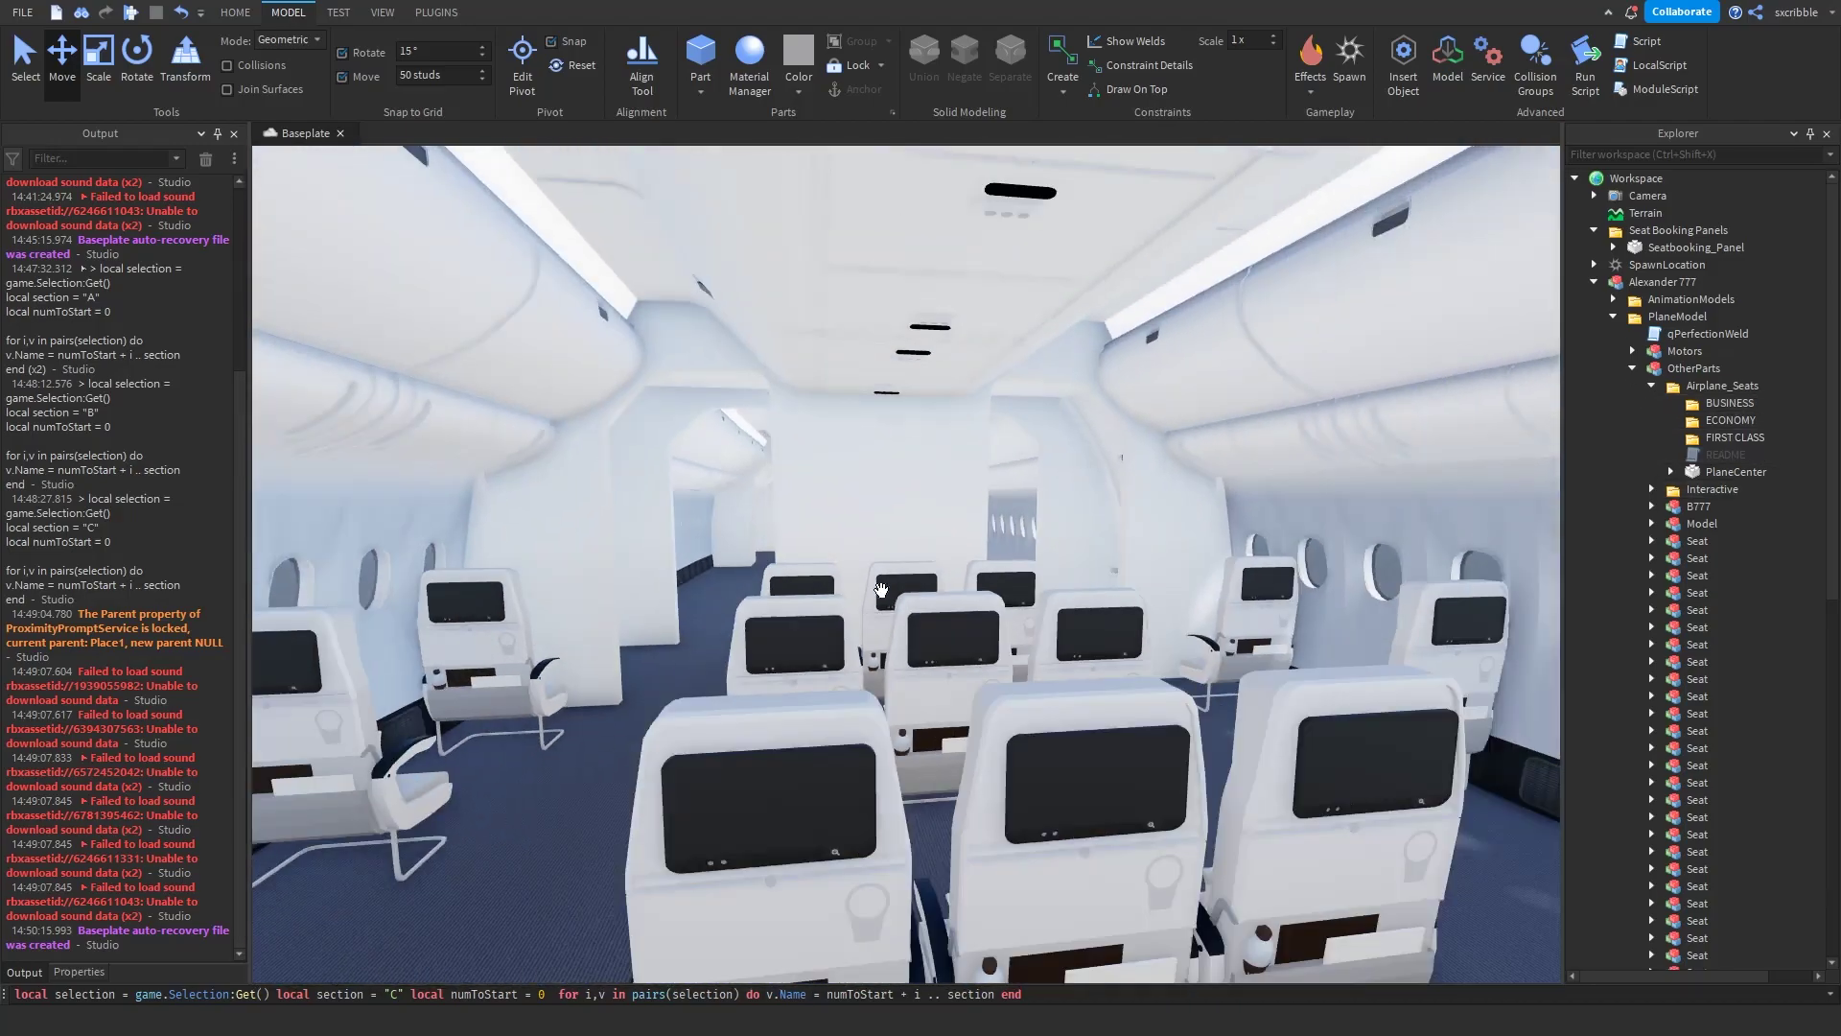
# Step: Select all the Seat models under OtherParts and move them directly into Workspace
pyautogui.scroll(5, 1035, 808)
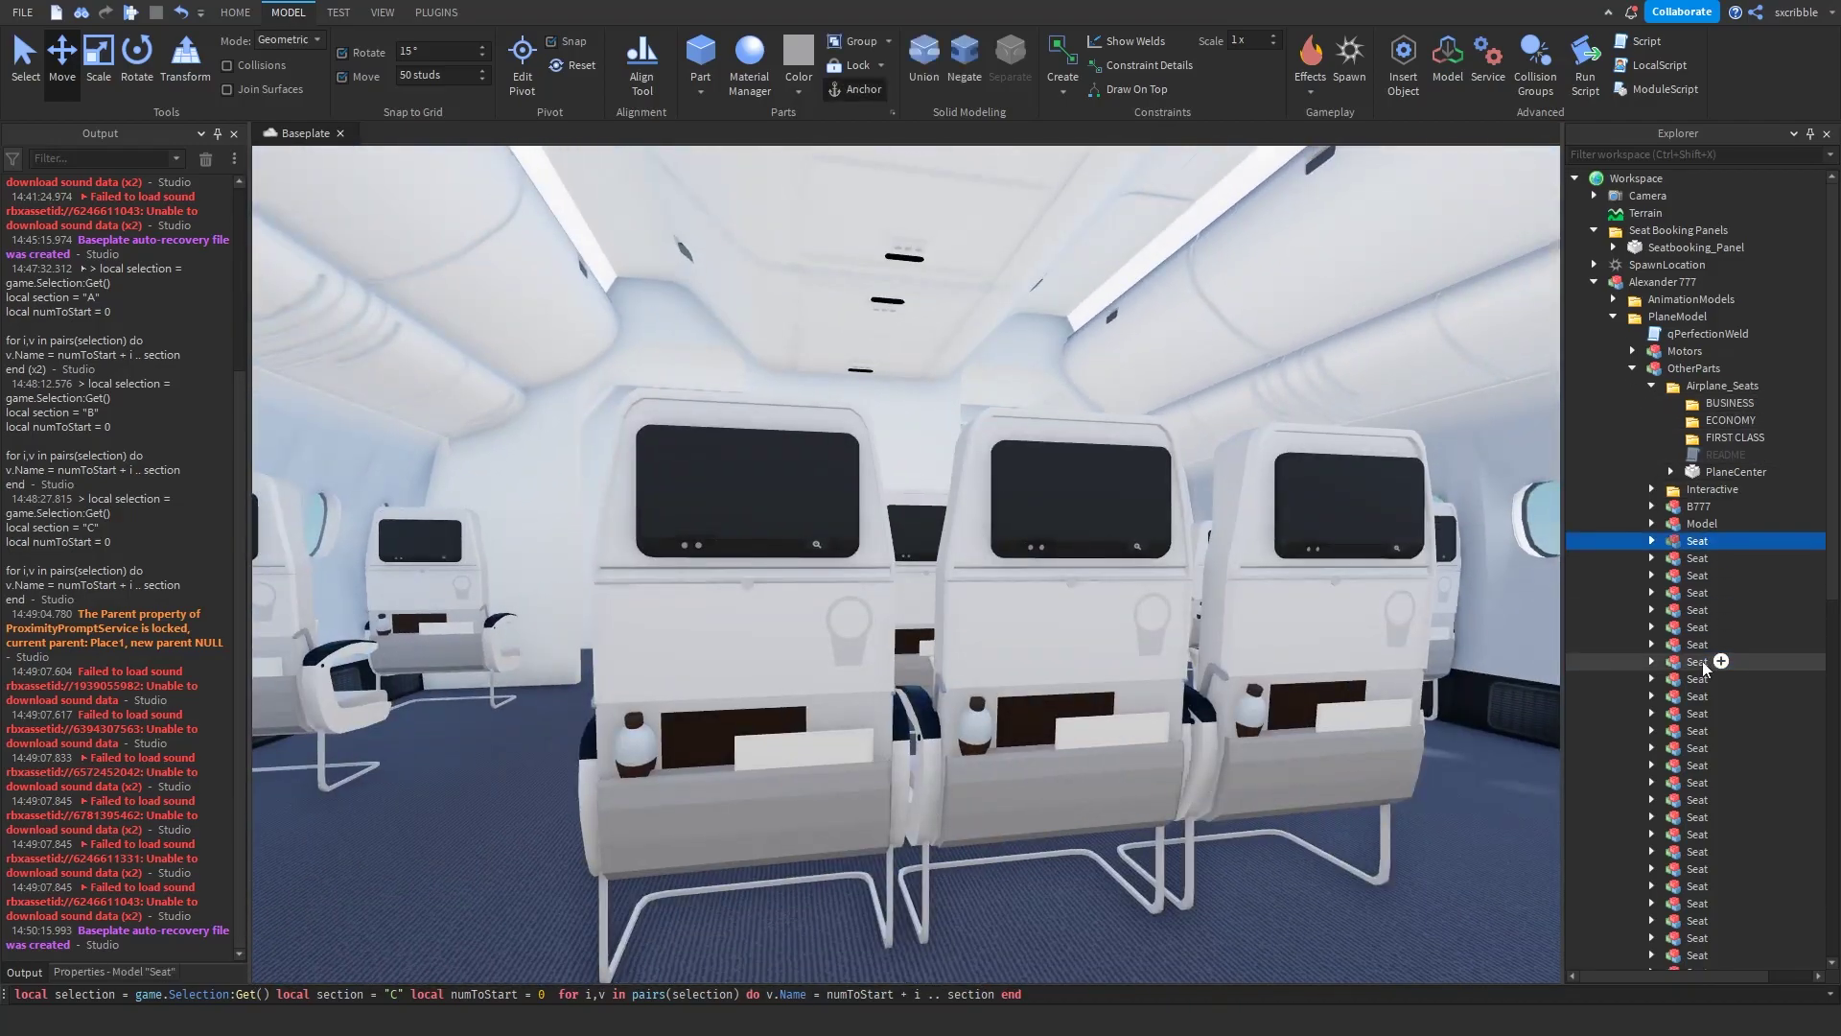
pyautogui.scroll(-10, 1705, 668)
pyautogui.keyDown('shift'); pyautogui.click(1695, 908); pyautogui.keyUp('shift')
pyautogui.press('f')
pyautogui.scroll(7, 1695, 403)
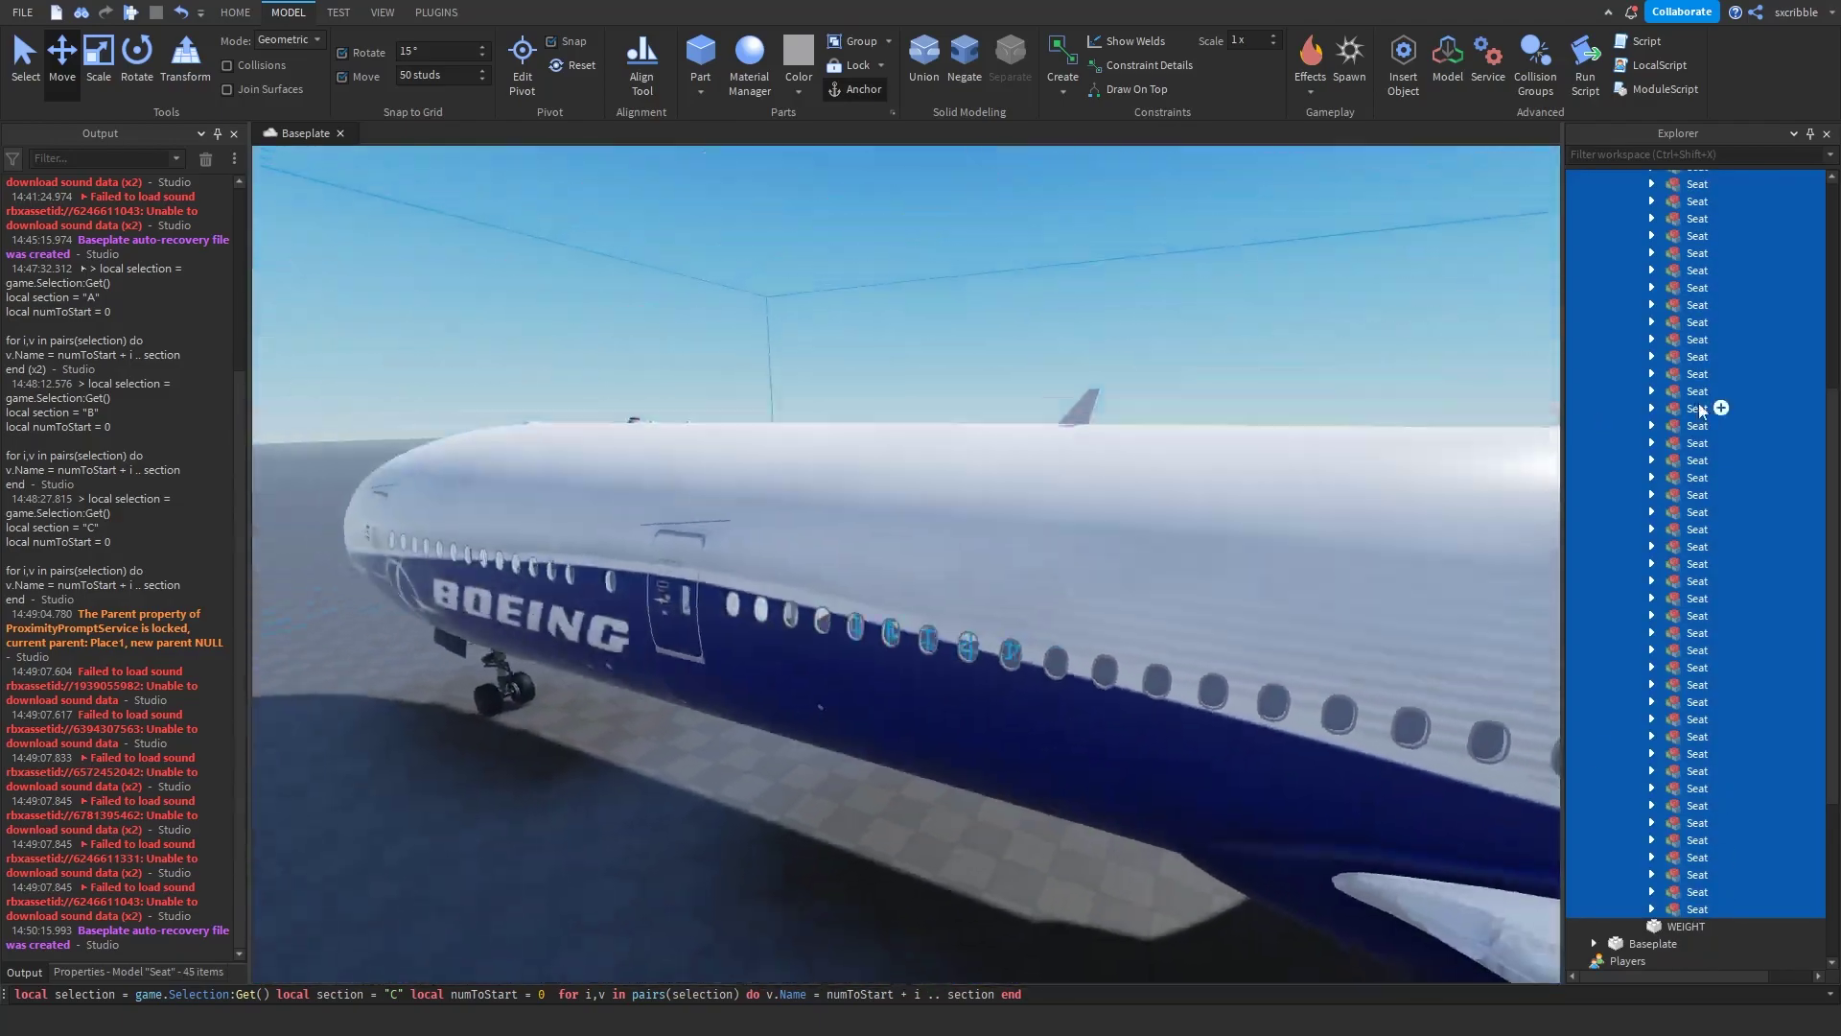
pyautogui.moveTo(1689, 513); pyautogui.dragTo(1715, 182)
# Step: Set the move snapping to 50 studs and lift all the selected seats above the aircraft
pyautogui.moveTo(1005, 383); pyautogui.dragTo(987, 380, button='right')
pyautogui.hotkey('ctrl', '1')
pyautogui.moveTo(661, 381); pyautogui.dragTo(863, 395, button='right')
pyautogui.press('s')
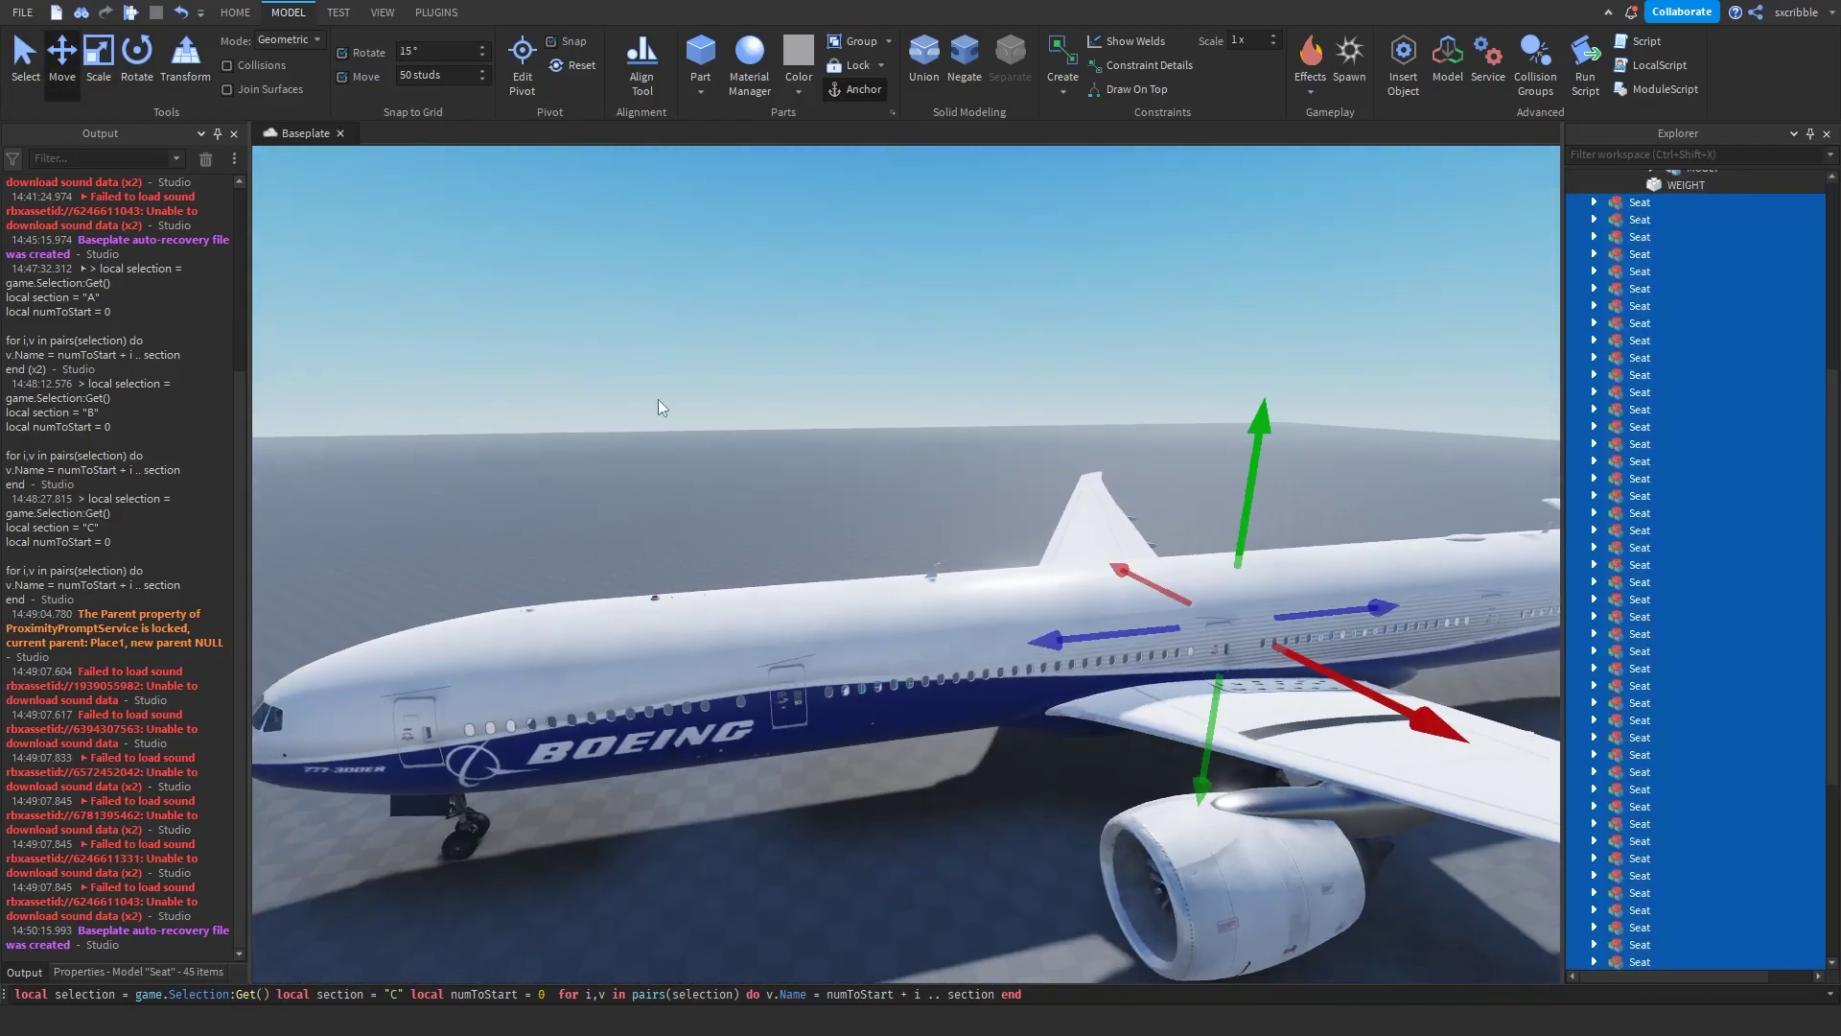
pyautogui.moveTo(541, 376); pyautogui.dragTo(519, 368, button='right')
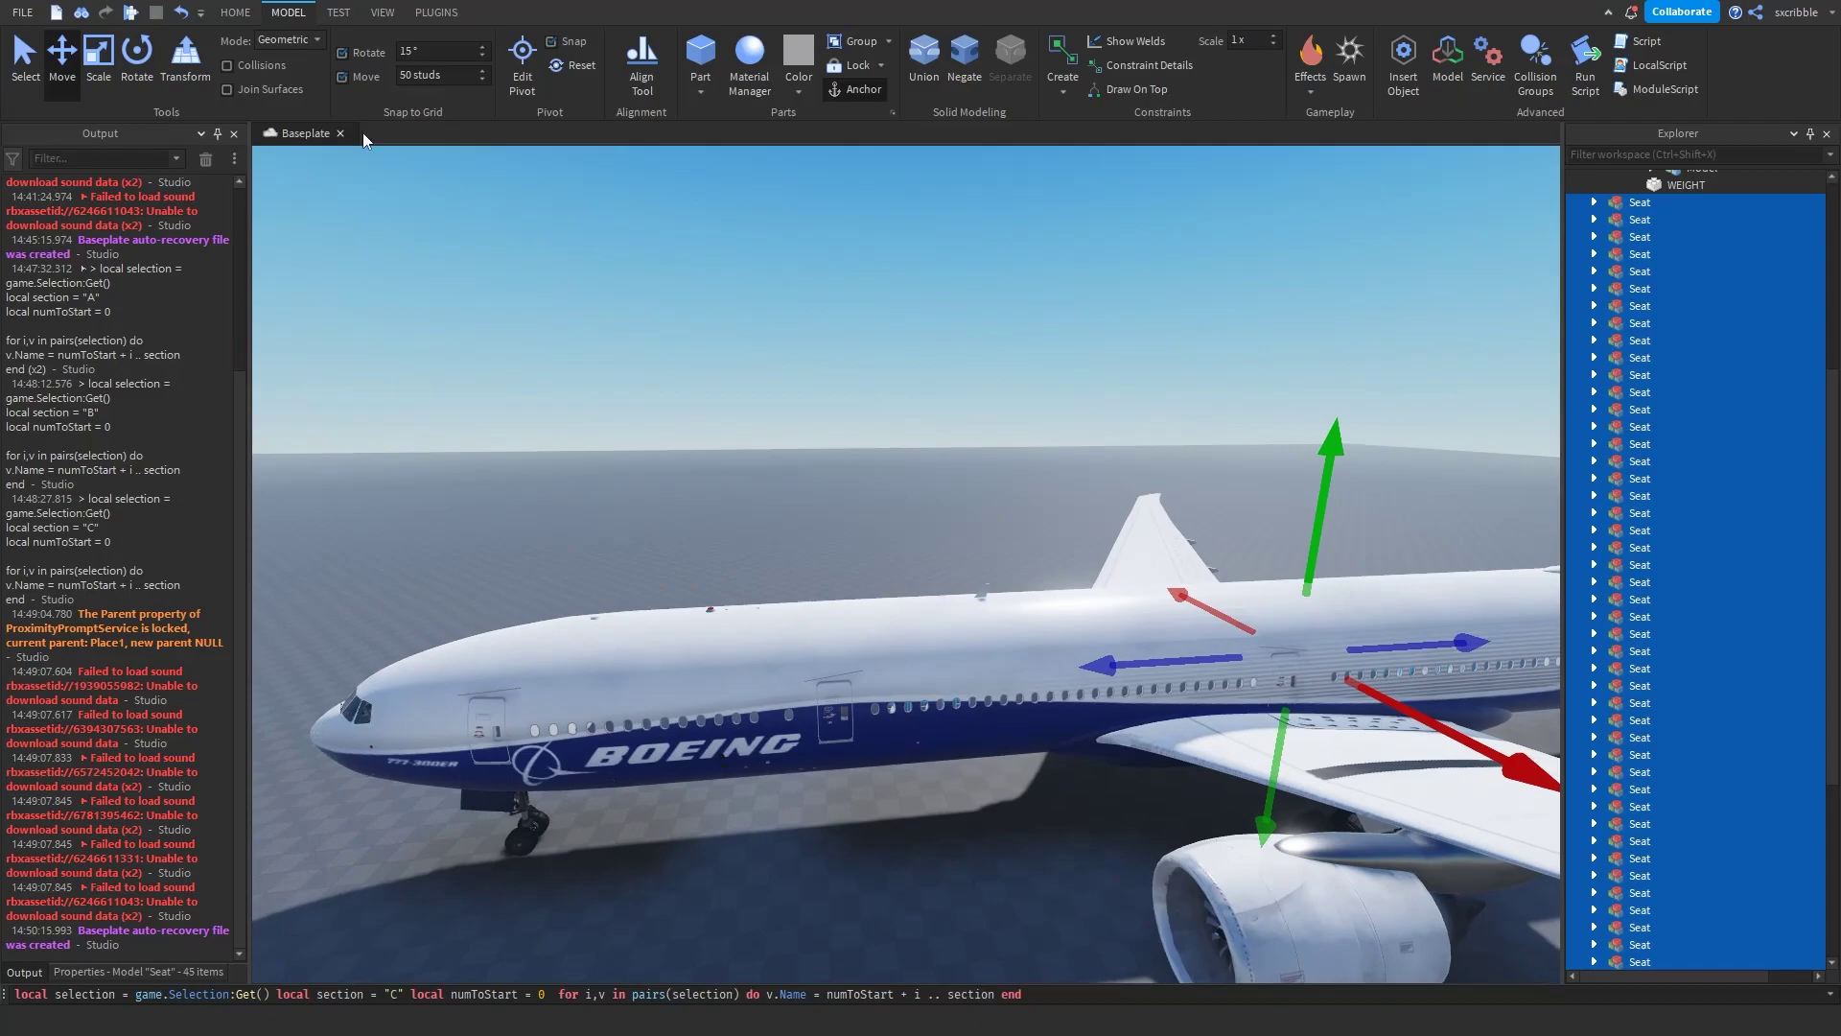
pyautogui.doubleClick(409, 75)
pyautogui.write('50')
pyautogui.press('Return')
pyautogui.moveTo(1047, 410); pyautogui.dragTo(1103, 398, button='right')
pyautogui.moveTo(1224, 503); pyautogui.dragTo(1127, 324)
# Step: Select the block of economy seats in the scene and move them into the ECONOMY folder
pyautogui.click(958, 288)
pyautogui.press('w')
pyautogui.moveTo(958, 287); pyautogui.dragTo(711, 375, button='right')
pyautogui.press('q')
pyautogui.moveTo(707, 375); pyautogui.dragTo(1319, 712)
pyautogui.moveTo(1320, 664); pyautogui.dragTo(1372, 685, button='right')
pyautogui.press('e')
pyautogui.scroll(6, 1692, 422)
pyautogui.moveTo(1643, 418); pyautogui.dragTo(1760, 361)
# Step: Select the block of business seats in the scene and move them into the BUSINESS folder
pyautogui.moveTo(1036, 383); pyautogui.dragTo(1036, 383, button='right')
pyautogui.press('w')
pyautogui.click(1036, 382)
pyautogui.press('q')
pyautogui.moveTo(1035, 384); pyautogui.dragTo(613, 637)
pyautogui.moveTo(1618, 724); pyautogui.dragTo(1742, 389)
# Step: Select the remaining block of seats and move them into the FIRST CLASS folder
pyautogui.scroll(2, 1752, 380)
pyautogui.moveTo(1016, 368); pyautogui.dragTo(1016, 368, button='right')
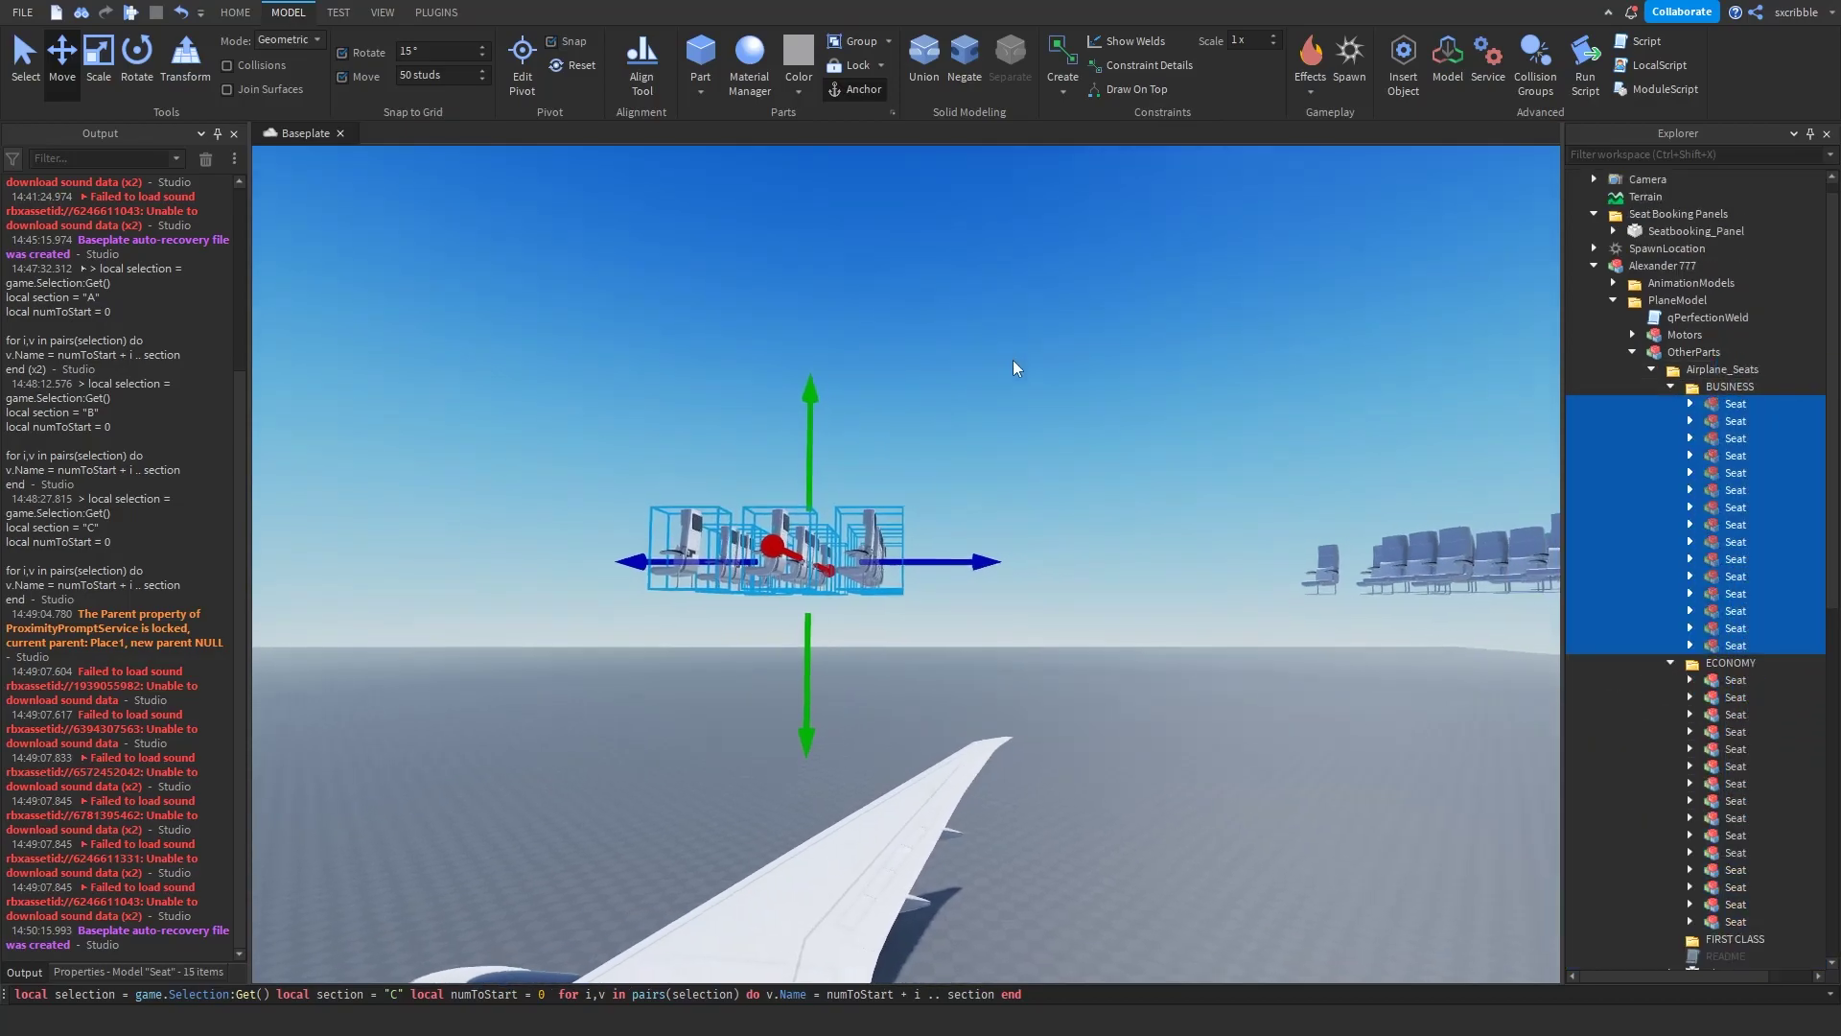
pyautogui.click(1016, 368)
pyautogui.press('d')
pyautogui.moveTo(776, 397); pyautogui.dragTo(1300, 684)
pyautogui.moveTo(1610, 755); pyautogui.dragTo(1737, 600)
# Step: Look over the three raised seat blocks and their class folders
pyautogui.moveTo(734, 307); pyautogui.dragTo(735, 307, button='right')
pyautogui.scroll(3, 767, 320)
pyautogui.click(853, 345)
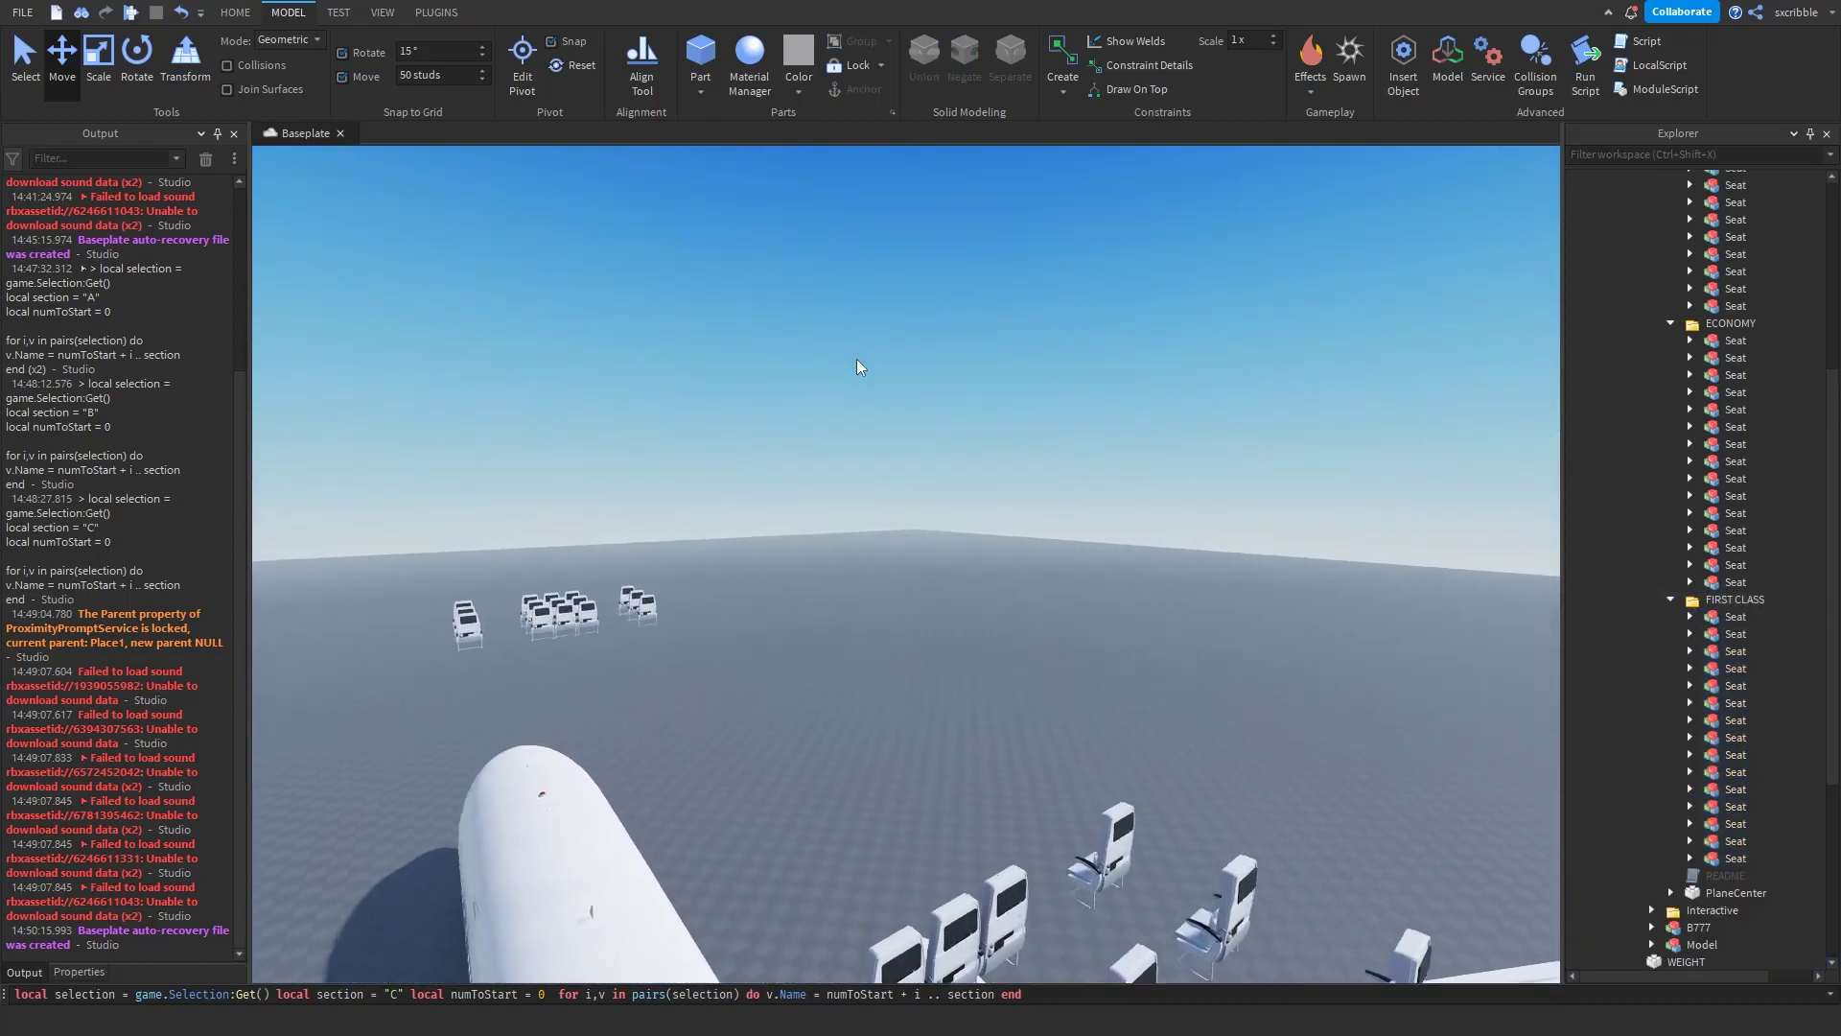
pyautogui.moveTo(852, 347); pyautogui.dragTo(852, 347, button='right')
pyautogui.scroll(5, 797, 584)
pyautogui.moveTo(797, 584); pyautogui.dragTo(797, 584, button='right')
pyautogui.scroll(6, 1736, 547)
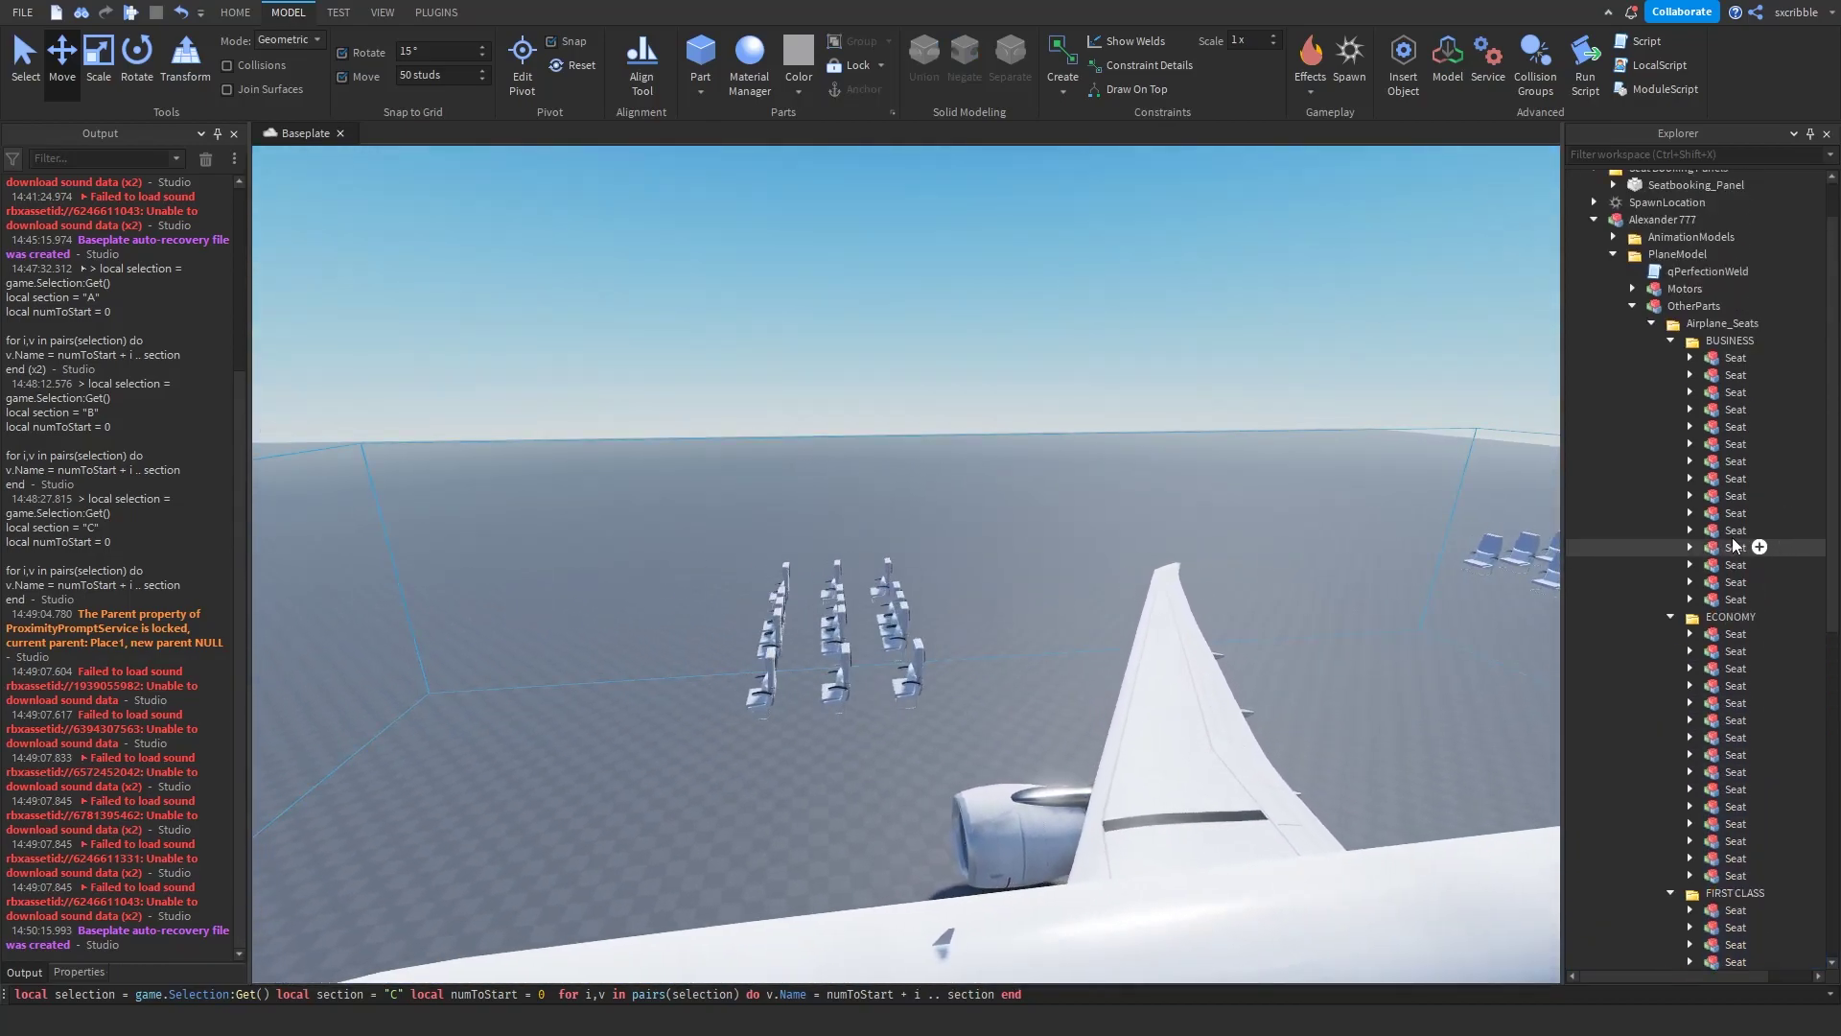
pyautogui.scroll(2, 1734, 547)
pyautogui.moveTo(945, 605); pyautogui.dragTo(946, 604, button='right')
pyautogui.moveTo(1154, 509); pyautogui.dragTo(1154, 509, button='right')
# Step: Try to move the Airplane_Seats folder out of the aircraft model into Workspace and undo the move
pyautogui.moveTo(1712, 391); pyautogui.dragTo(1765, 391)
pyautogui.moveTo(1732, 171); pyautogui.dragTo(1727, 179)
pyautogui.moveTo(1066, 244); pyautogui.dragTo(1066, 244, button='right')
pyautogui.click(879, 521)
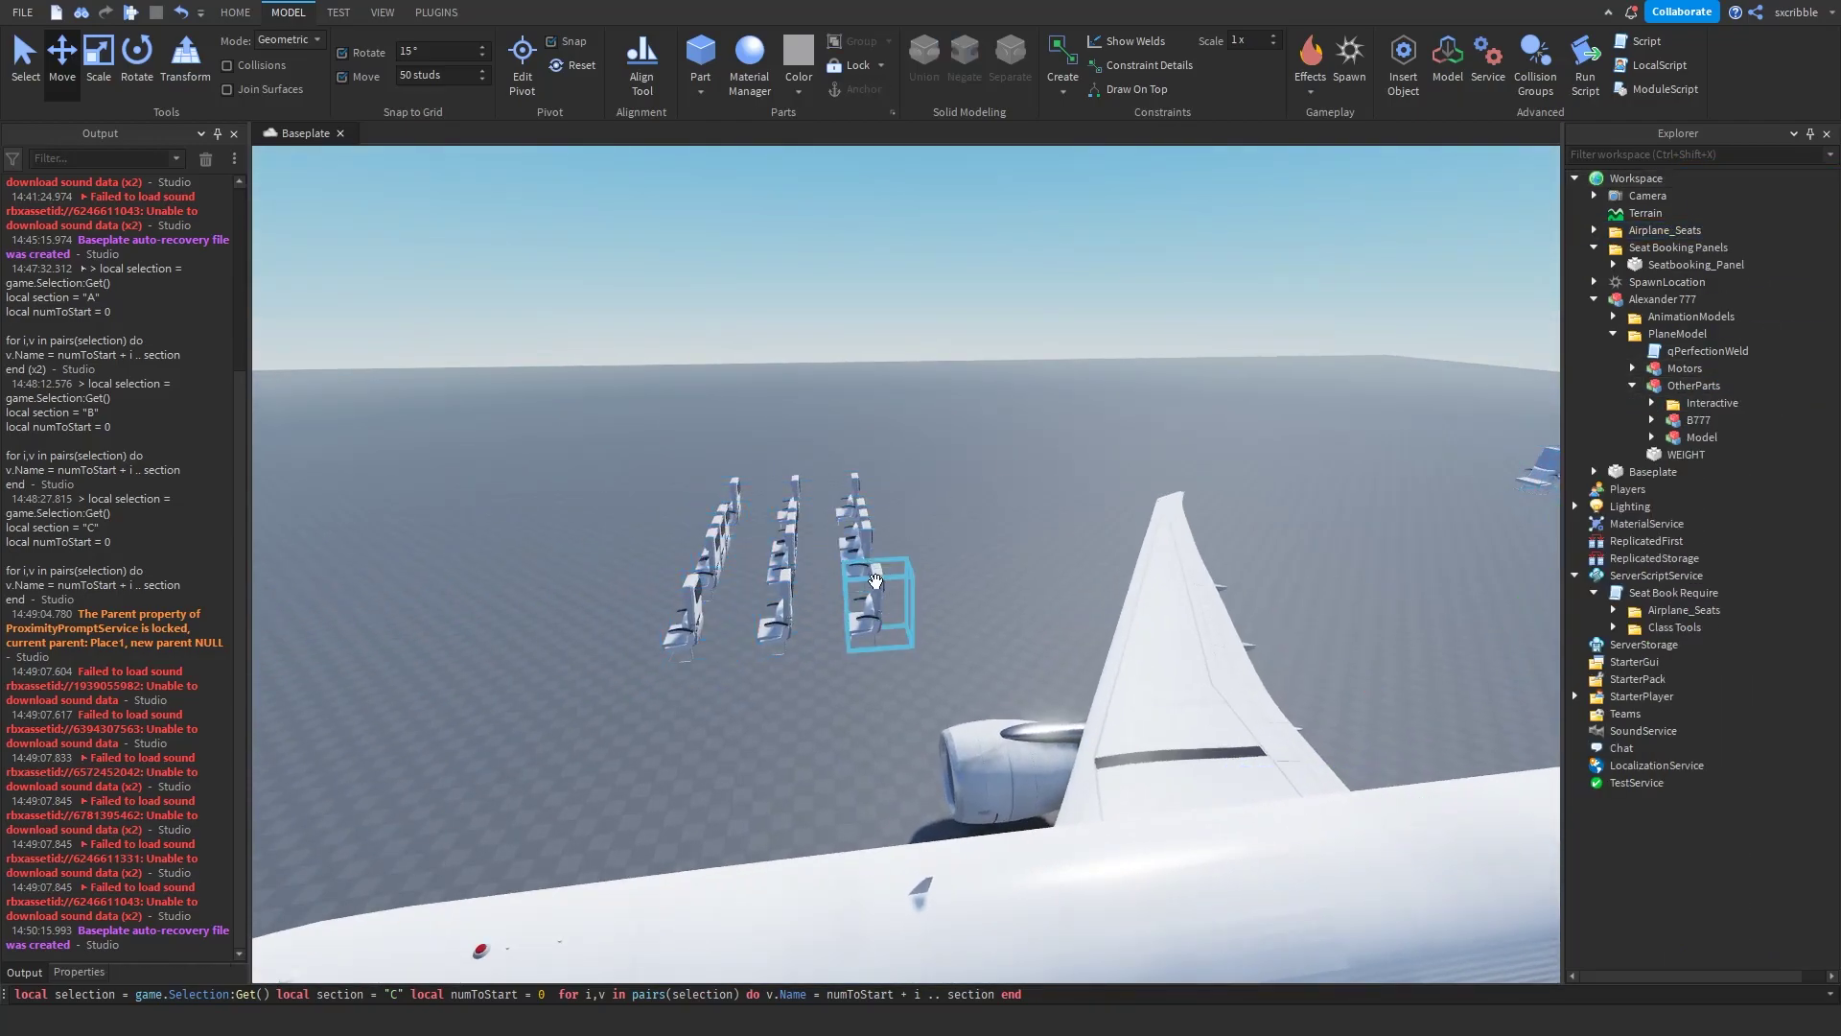
pyautogui.moveTo(868, 495); pyautogui.dragTo(961, 765, button='right')
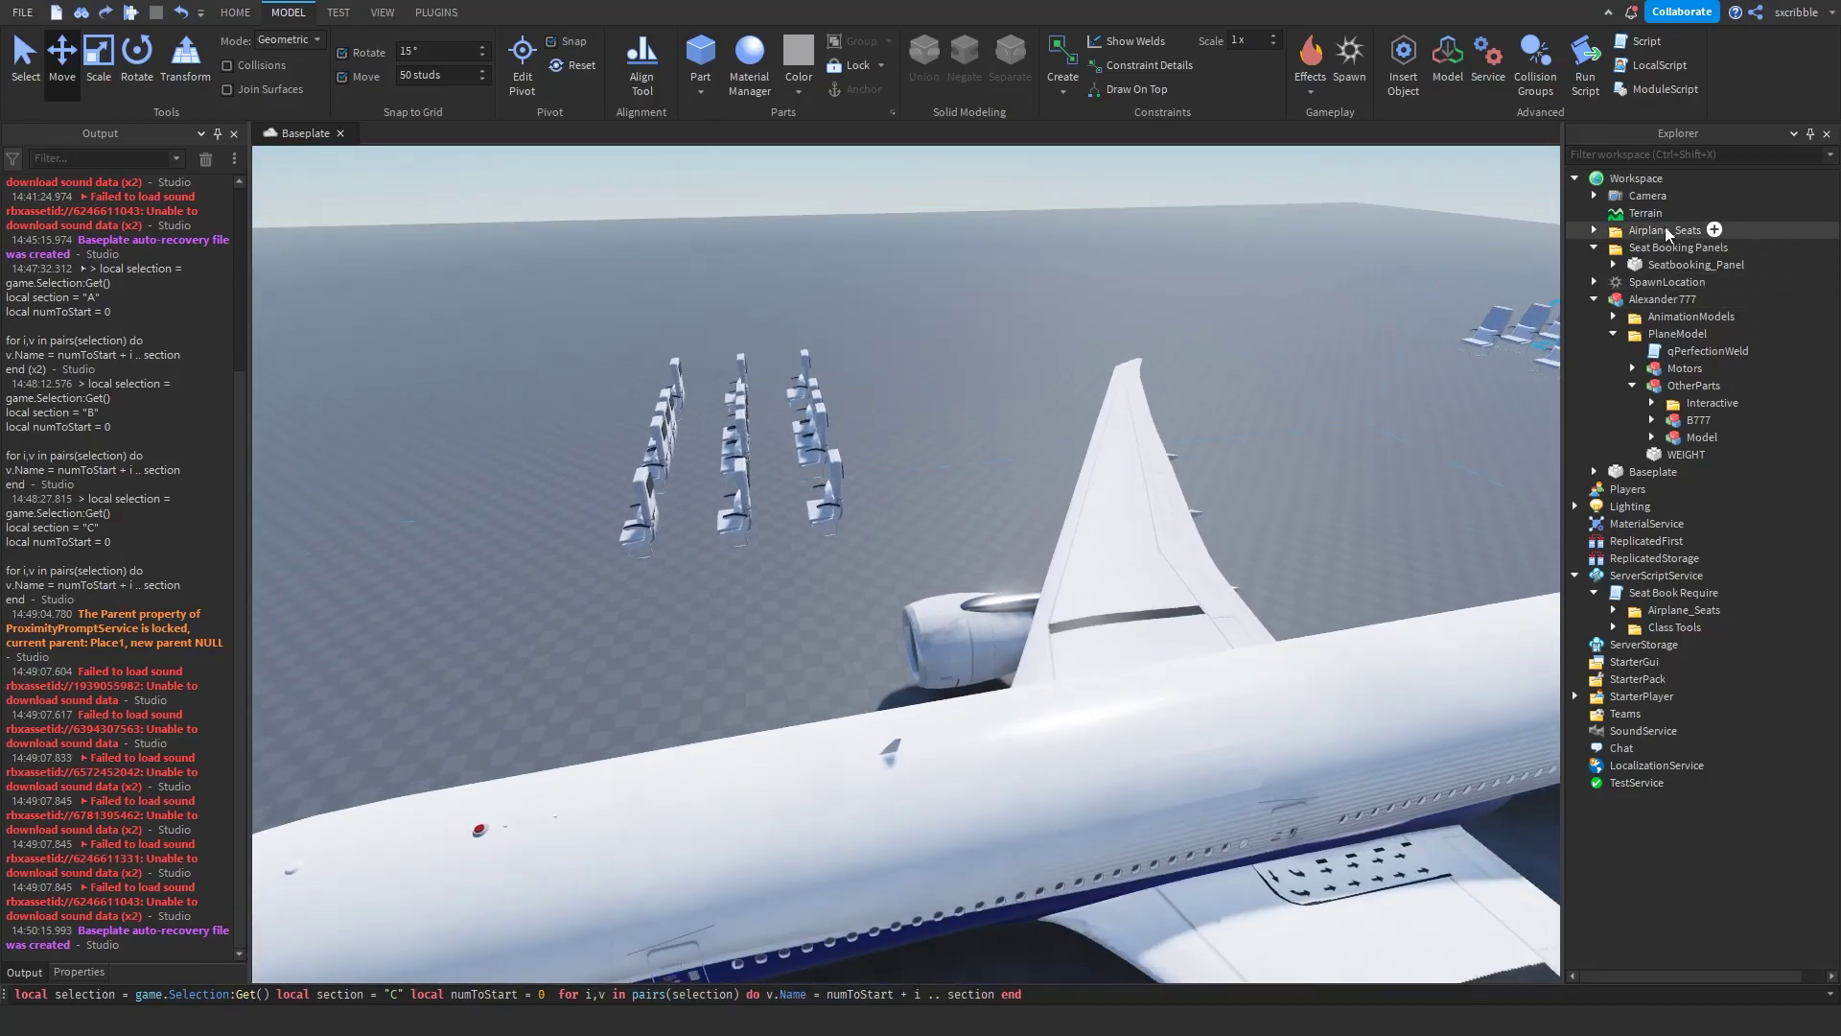
pyautogui.hotkey('ctrl', 'z')
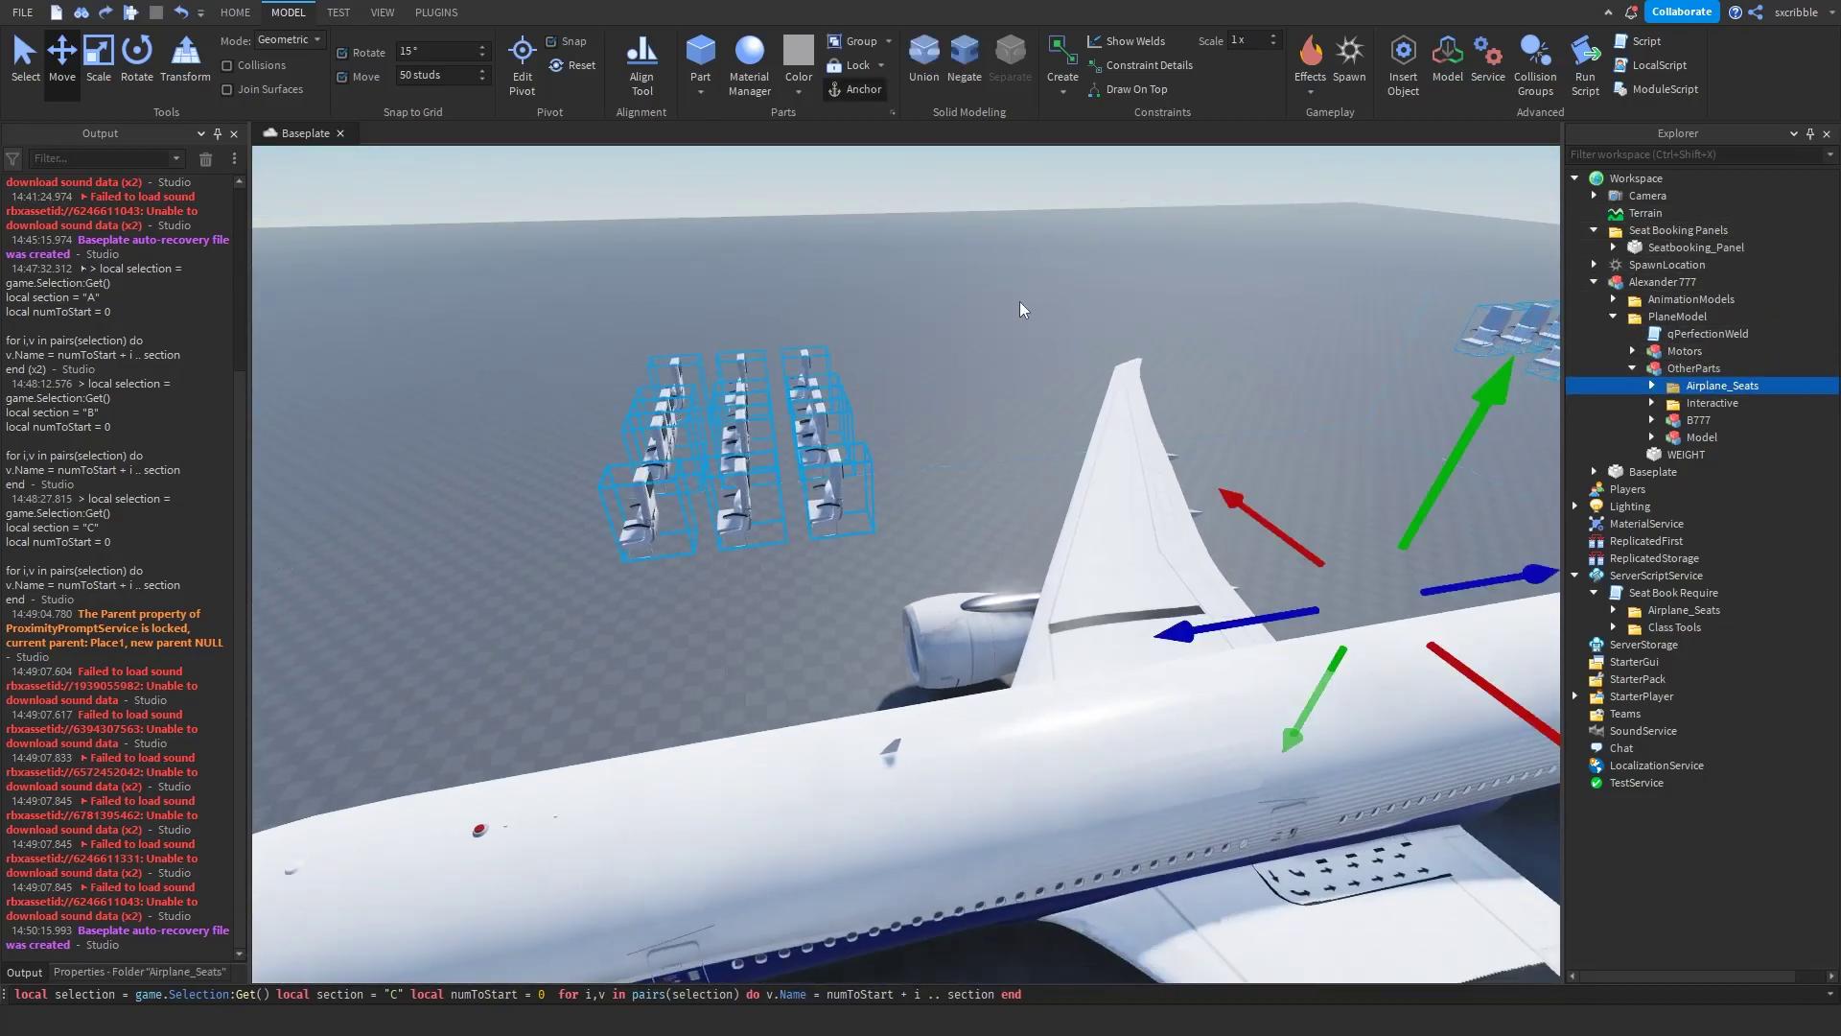
pyautogui.click(1020, 303)
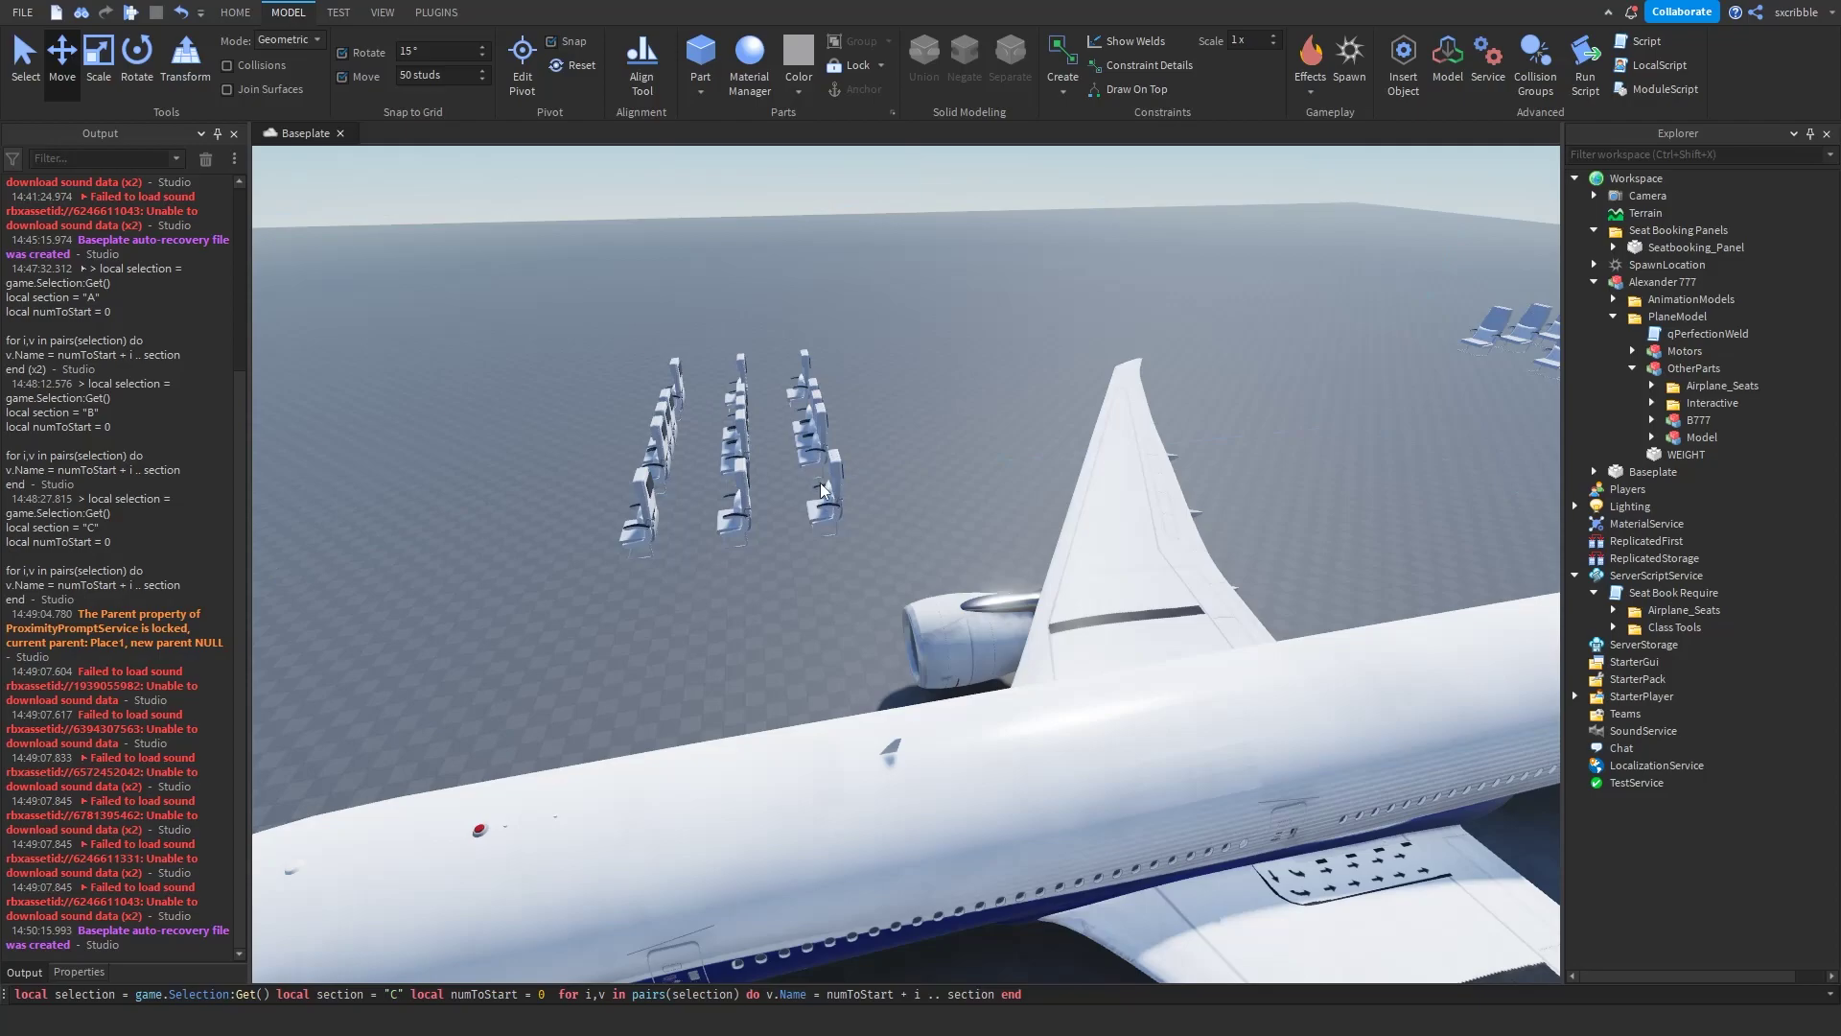
# Step: Move the Airplane_Seats folder from OtherParts directly into Workspace and deselect it
pyautogui.moveTo(1721, 386); pyautogui.dragTo(1736, 378)
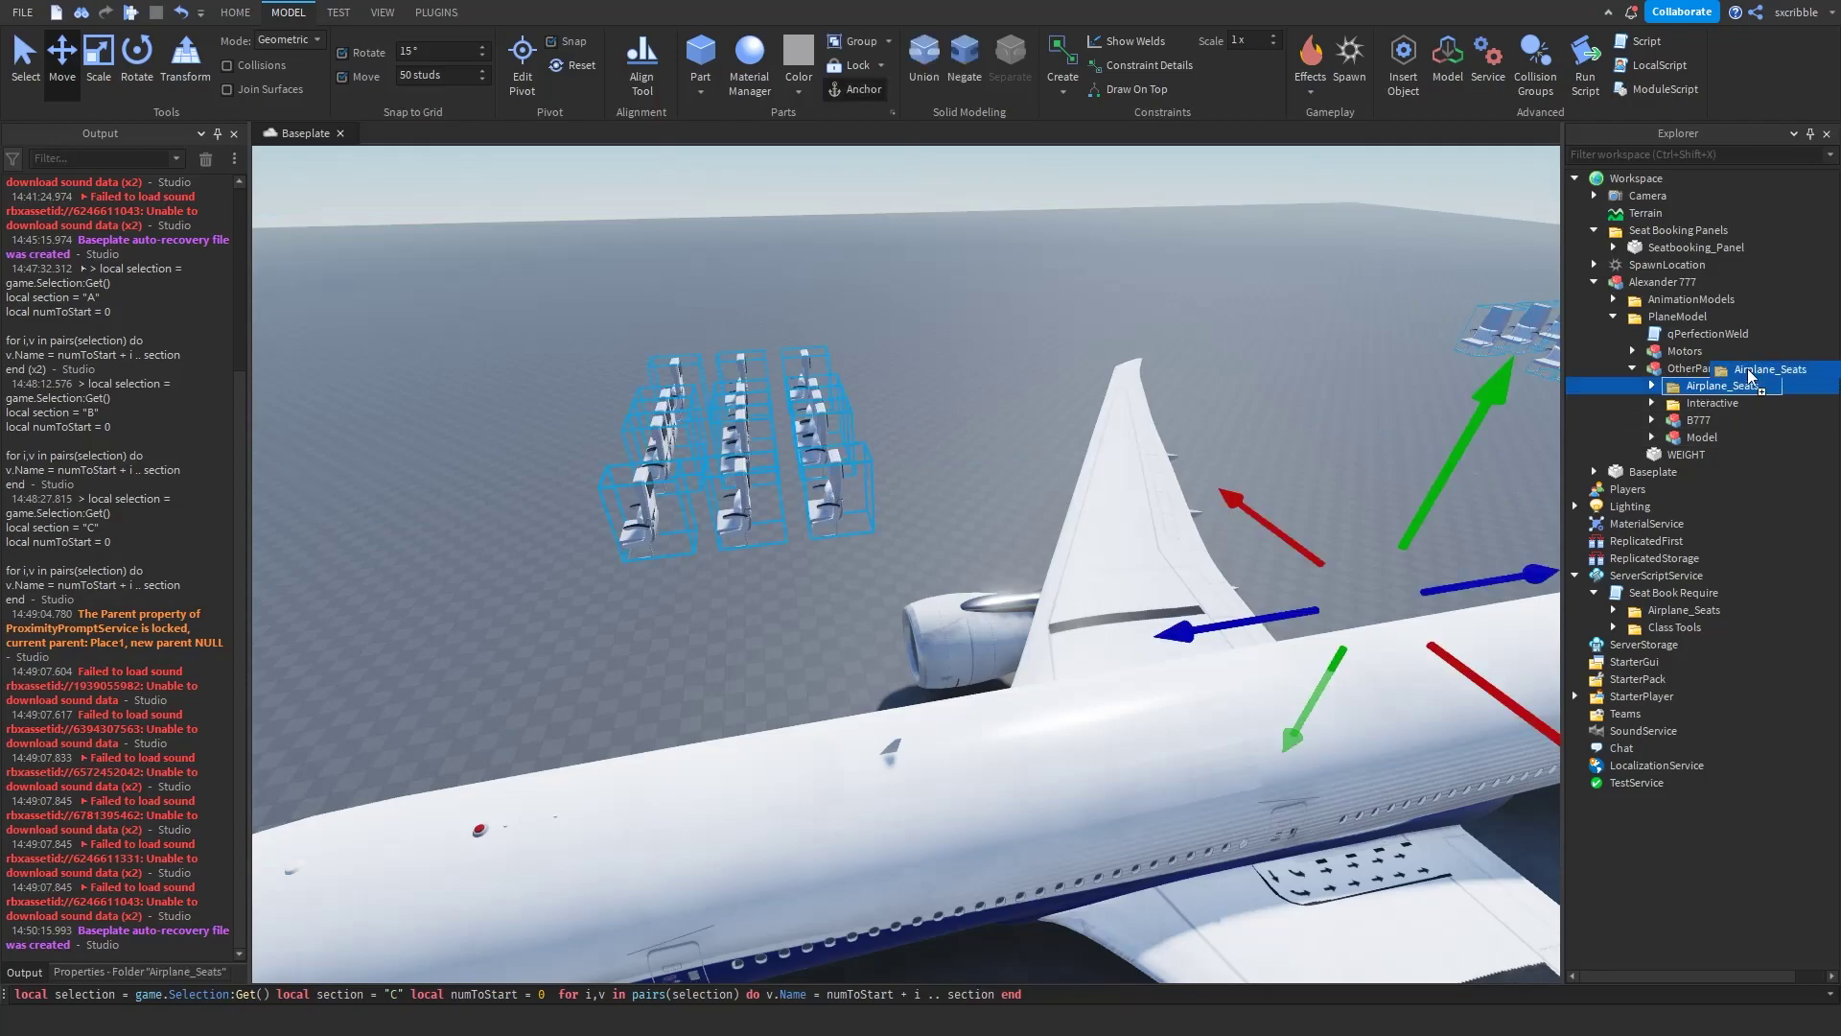
pyautogui.moveTo(1740, 194); pyautogui.dragTo(1730, 182)
pyautogui.click(1124, 243)
# Step: Review the raised seat rows and the seat-naming script in Notepad
pyautogui.moveTo(1123, 244); pyautogui.dragTo(915, 514, button='right')
pyautogui.press('d')
pyautogui.press('w')
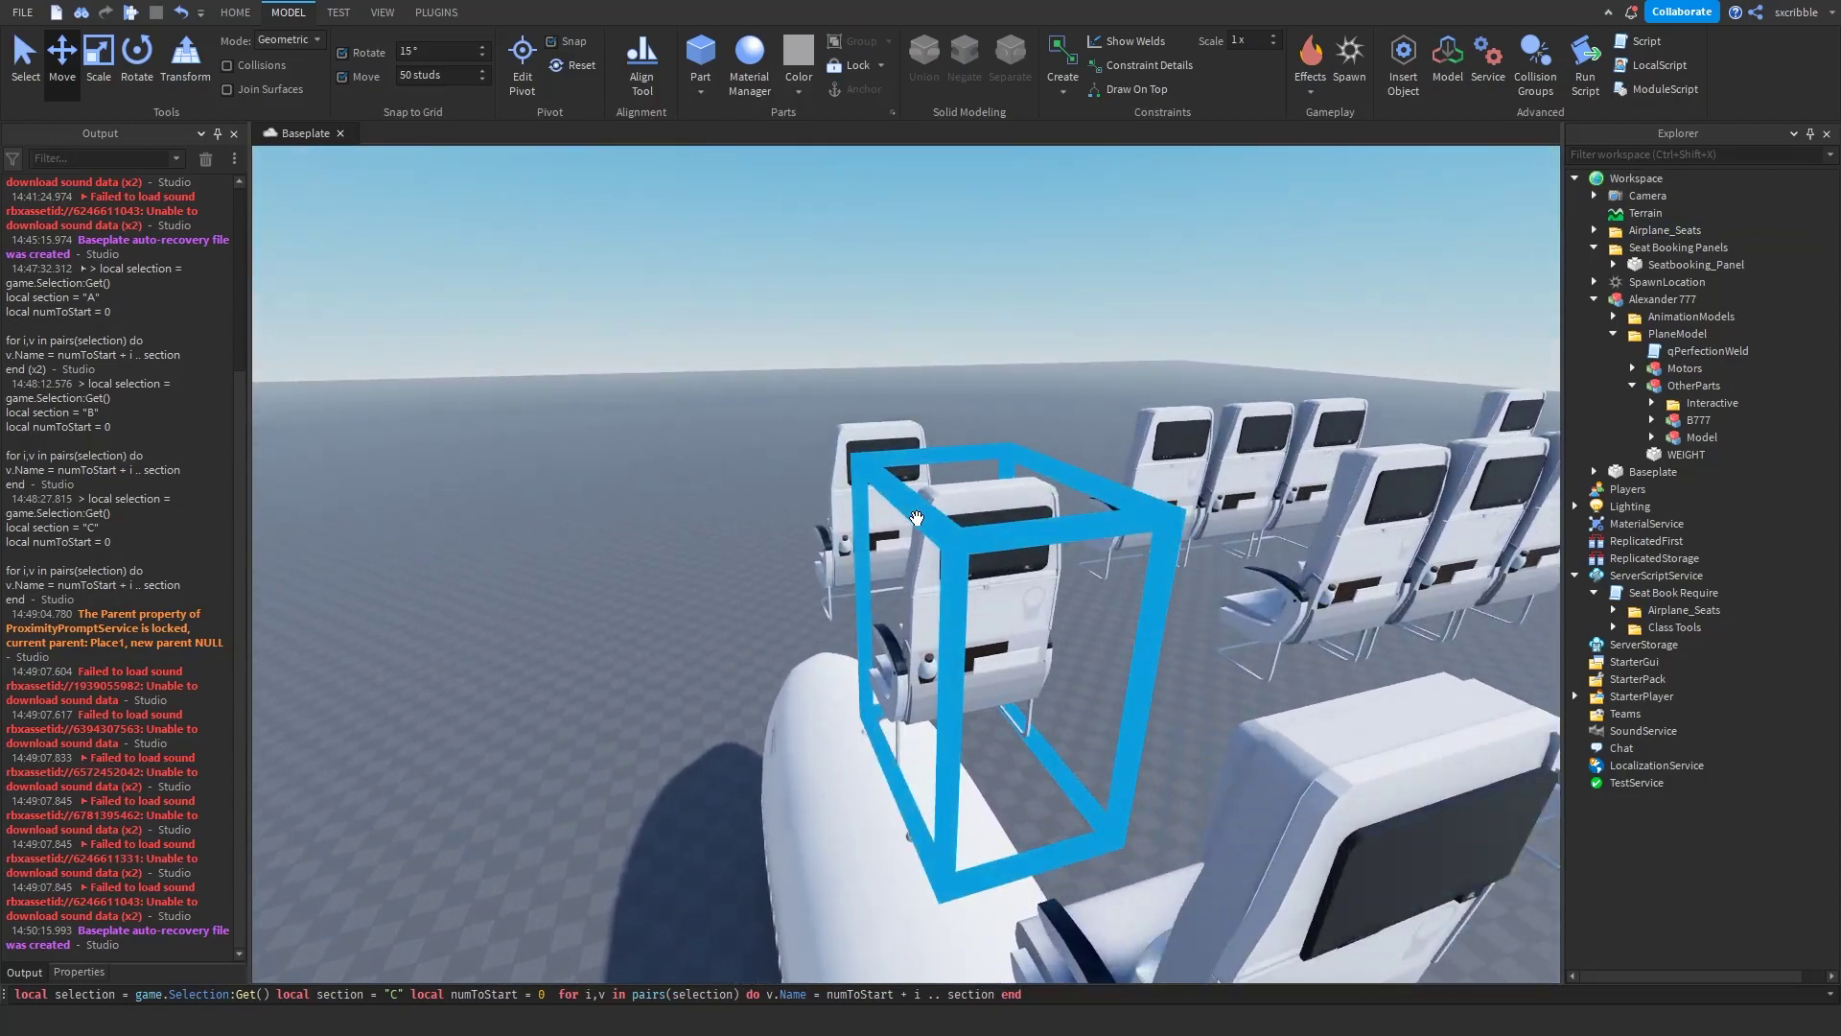
pyautogui.scroll(-8, 932, 492)
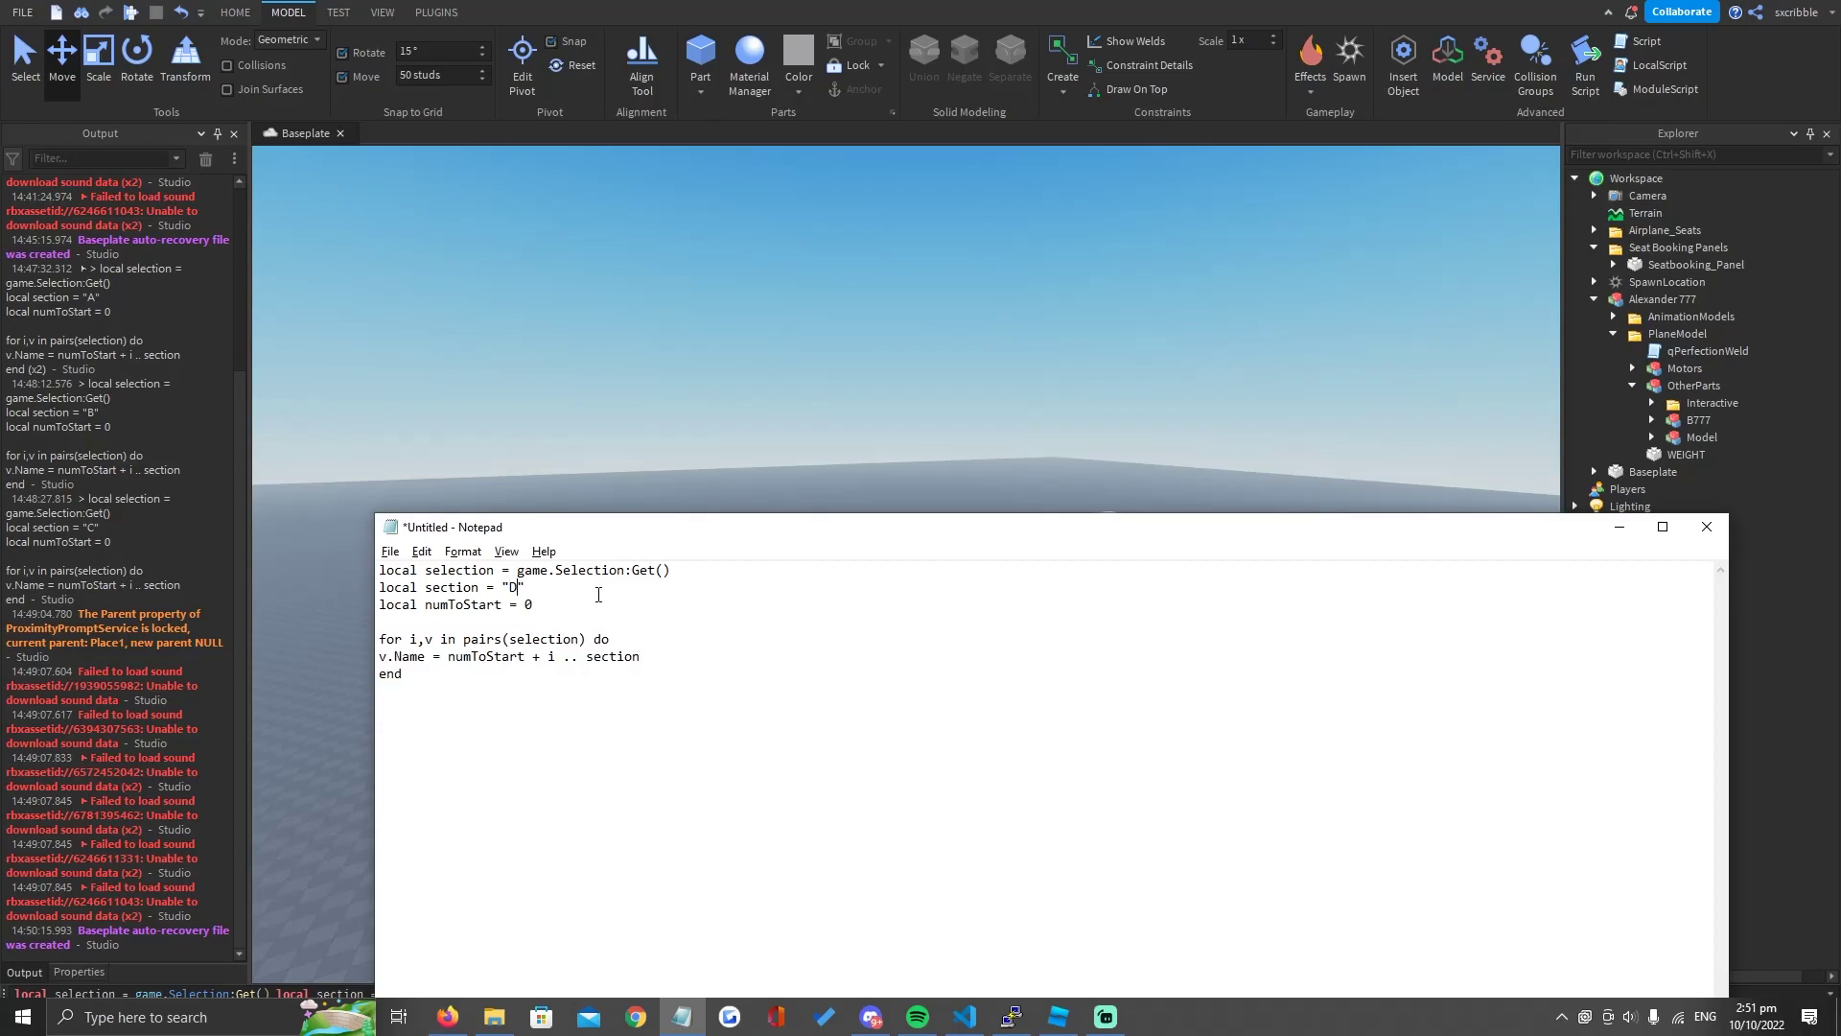
pyautogui.hotkey('ctrl', 'a')
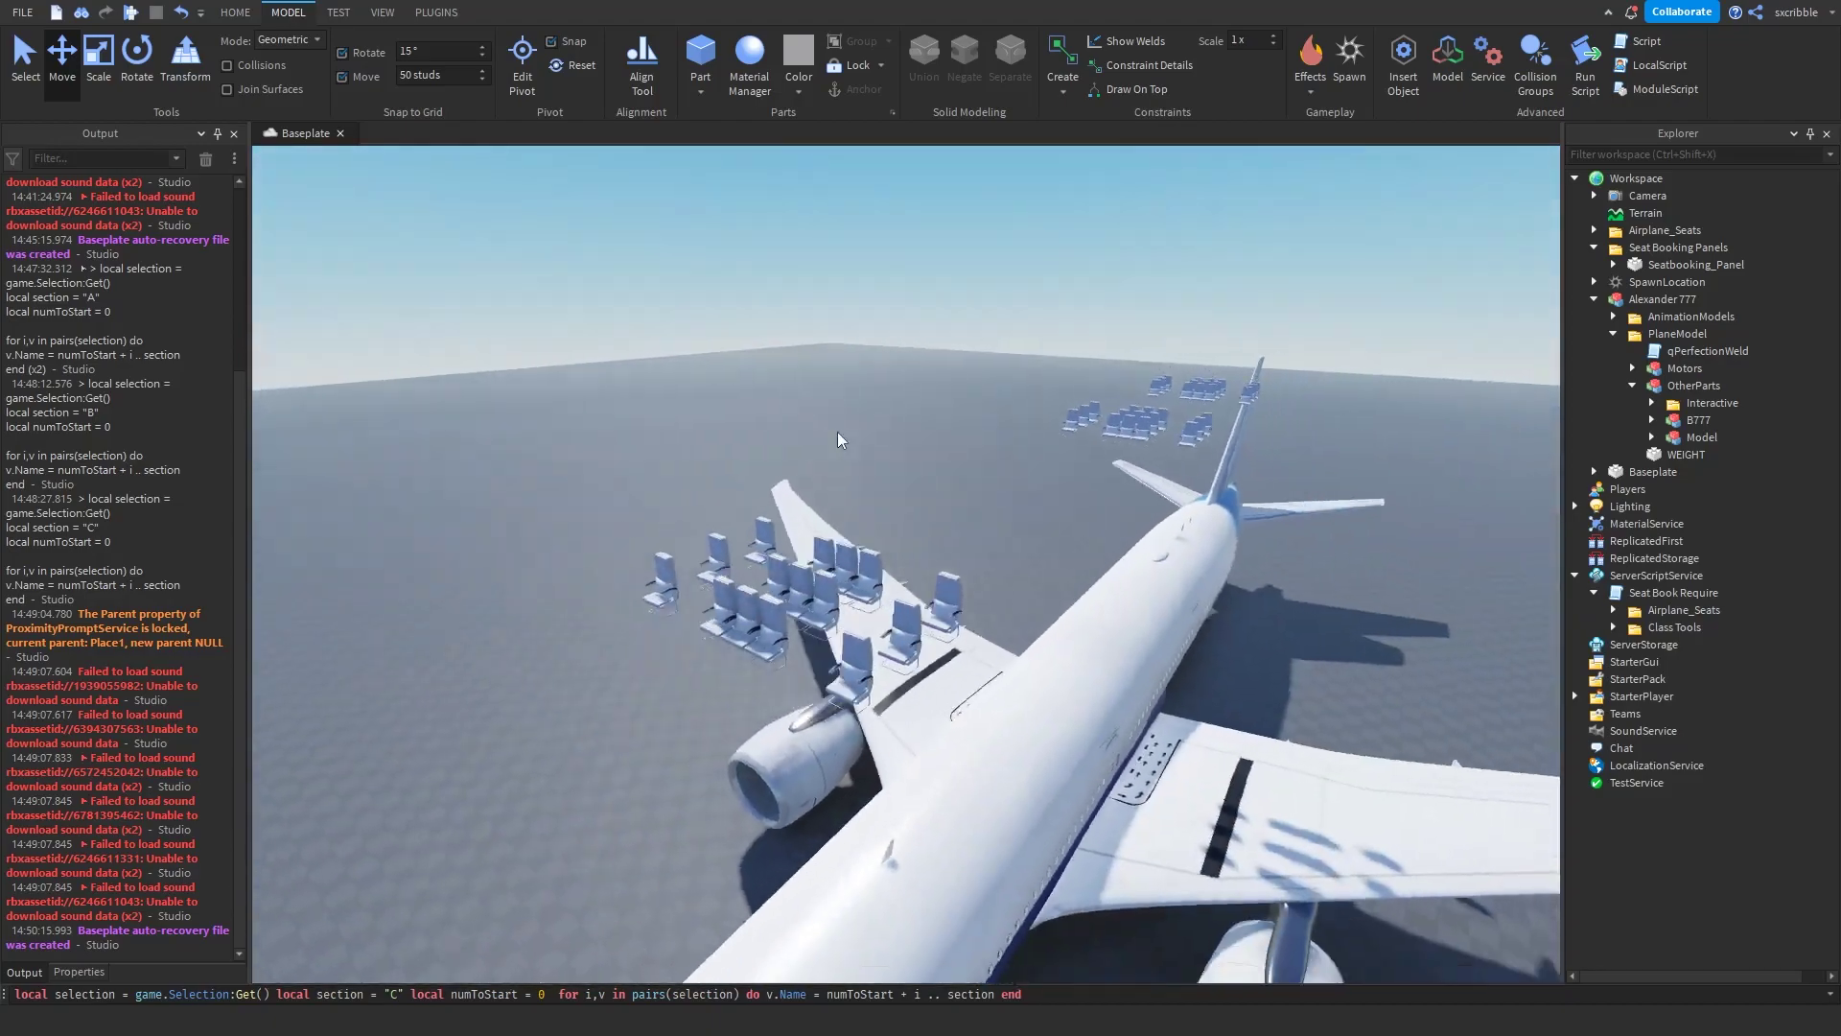
pyautogui.press('e')
pyautogui.moveTo(838, 431); pyautogui.dragTo(837, 432, button='right')
pyautogui.scroll(-2, 853, 391)
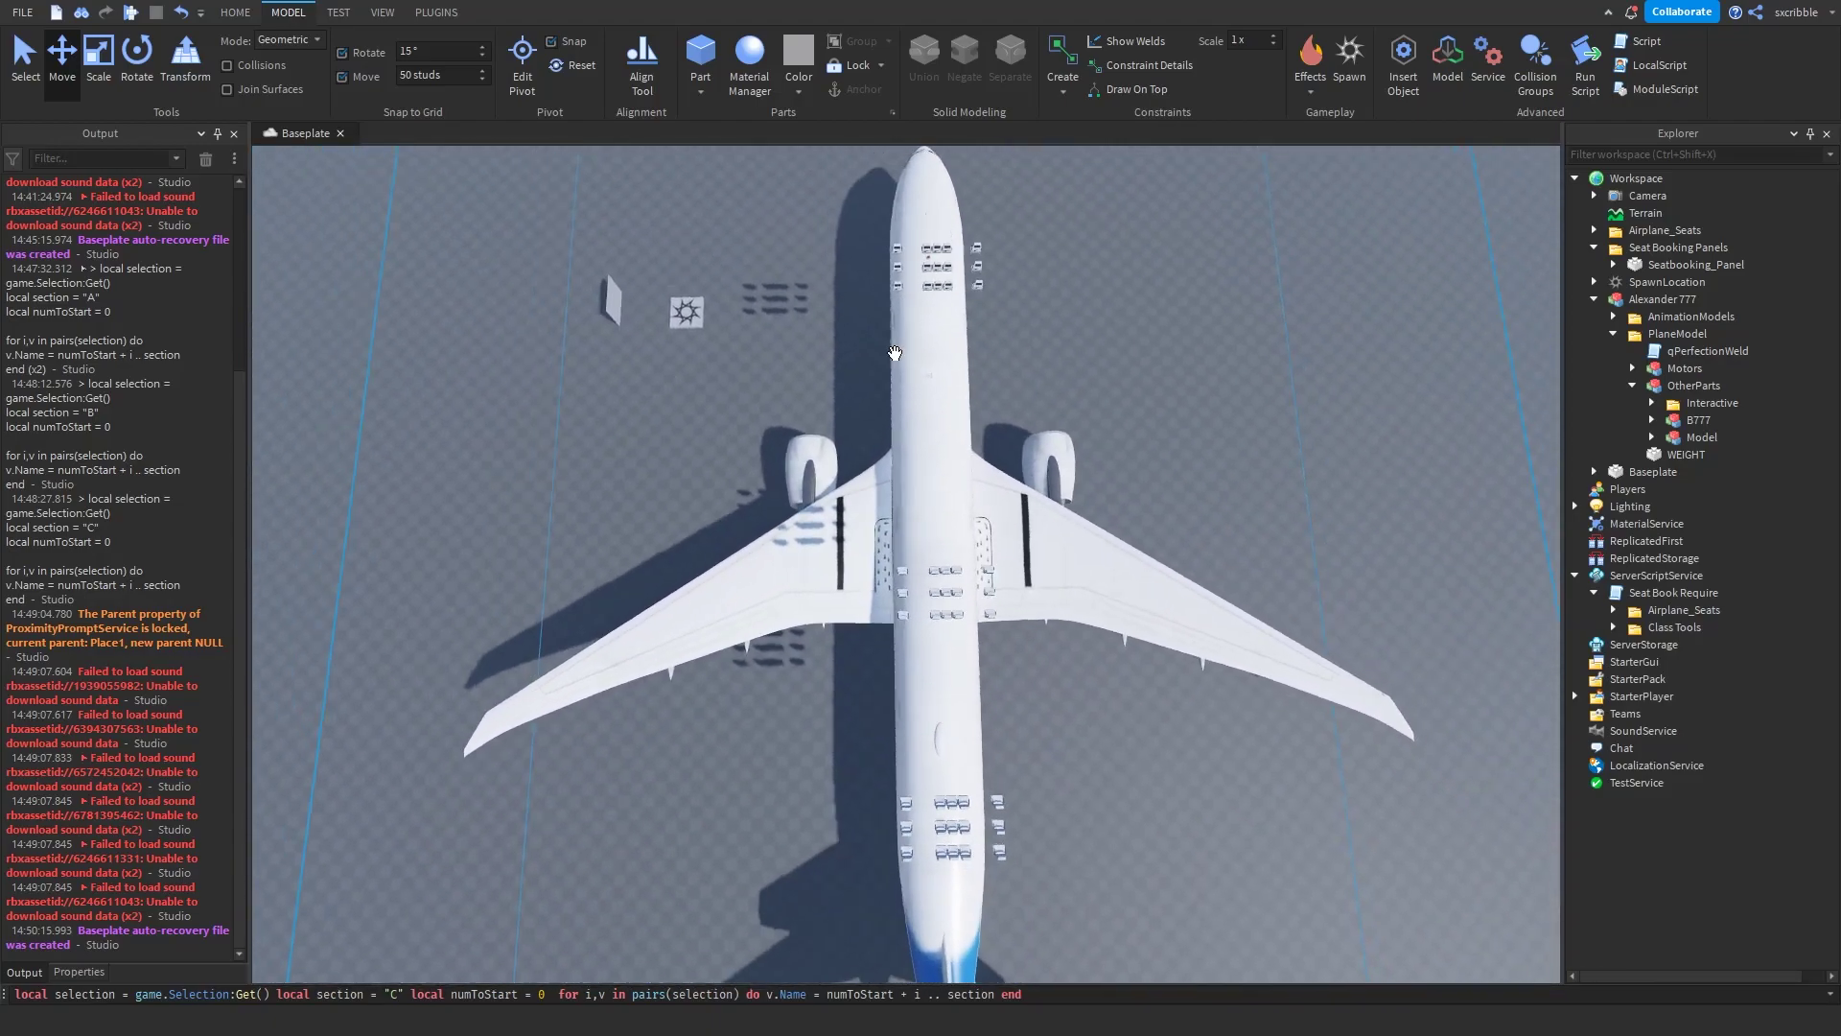
# Step: Select the three seats of the outermost column in the front seat block
pyautogui.moveTo(1049, 706); pyautogui.dragTo(950, 670, button='right')
pyautogui.press('w')
pyautogui.press('s')
pyautogui.press('w')
pyautogui.click(731, 753)
pyautogui.keyDown('ctrl'); pyautogui.click(1017, 628); pyautogui.keyUp('ctrl')
pyautogui.hotkey('ctrl', '1')
pyautogui.keyDown('ctrl'); pyautogui.click(1208, 500); pyautogui.keyUp('ctrl')
pyautogui.press('w')
pyautogui.moveTo(1207, 500); pyautogui.dragTo(1207, 501, button='right')
# Step: Add the three seats of the same outer column in the middle block to the selection
pyautogui.keyDown('ctrl'); pyautogui.click(847, 621); pyautogui.keyUp('ctrl')
pyautogui.keyDown('ctrl'); pyautogui.click(971, 557); pyautogui.keyUp('ctrl')
pyautogui.keyDown('ctrl'); pyautogui.click(1068, 500); pyautogui.keyUp('ctrl')
pyautogui.press('w')
pyautogui.moveTo(1068, 500); pyautogui.dragTo(1068, 499, button='right')
# Step: Add the three outer-column seats of the block near the tail to the selection
pyautogui.keyDown('ctrl'); pyautogui.click(911, 844); pyautogui.keyUp('ctrl')
pyautogui.keyDown('ctrl'); pyautogui.click(1093, 715); pyautogui.keyUp('ctrl')
pyautogui.keyDown('ctrl'); pyautogui.click(1233, 597); pyautogui.keyUp('ctrl')
pyautogui.moveTo(1233, 596); pyautogui.dragTo(1233, 597, button='right')
pyautogui.press('d')
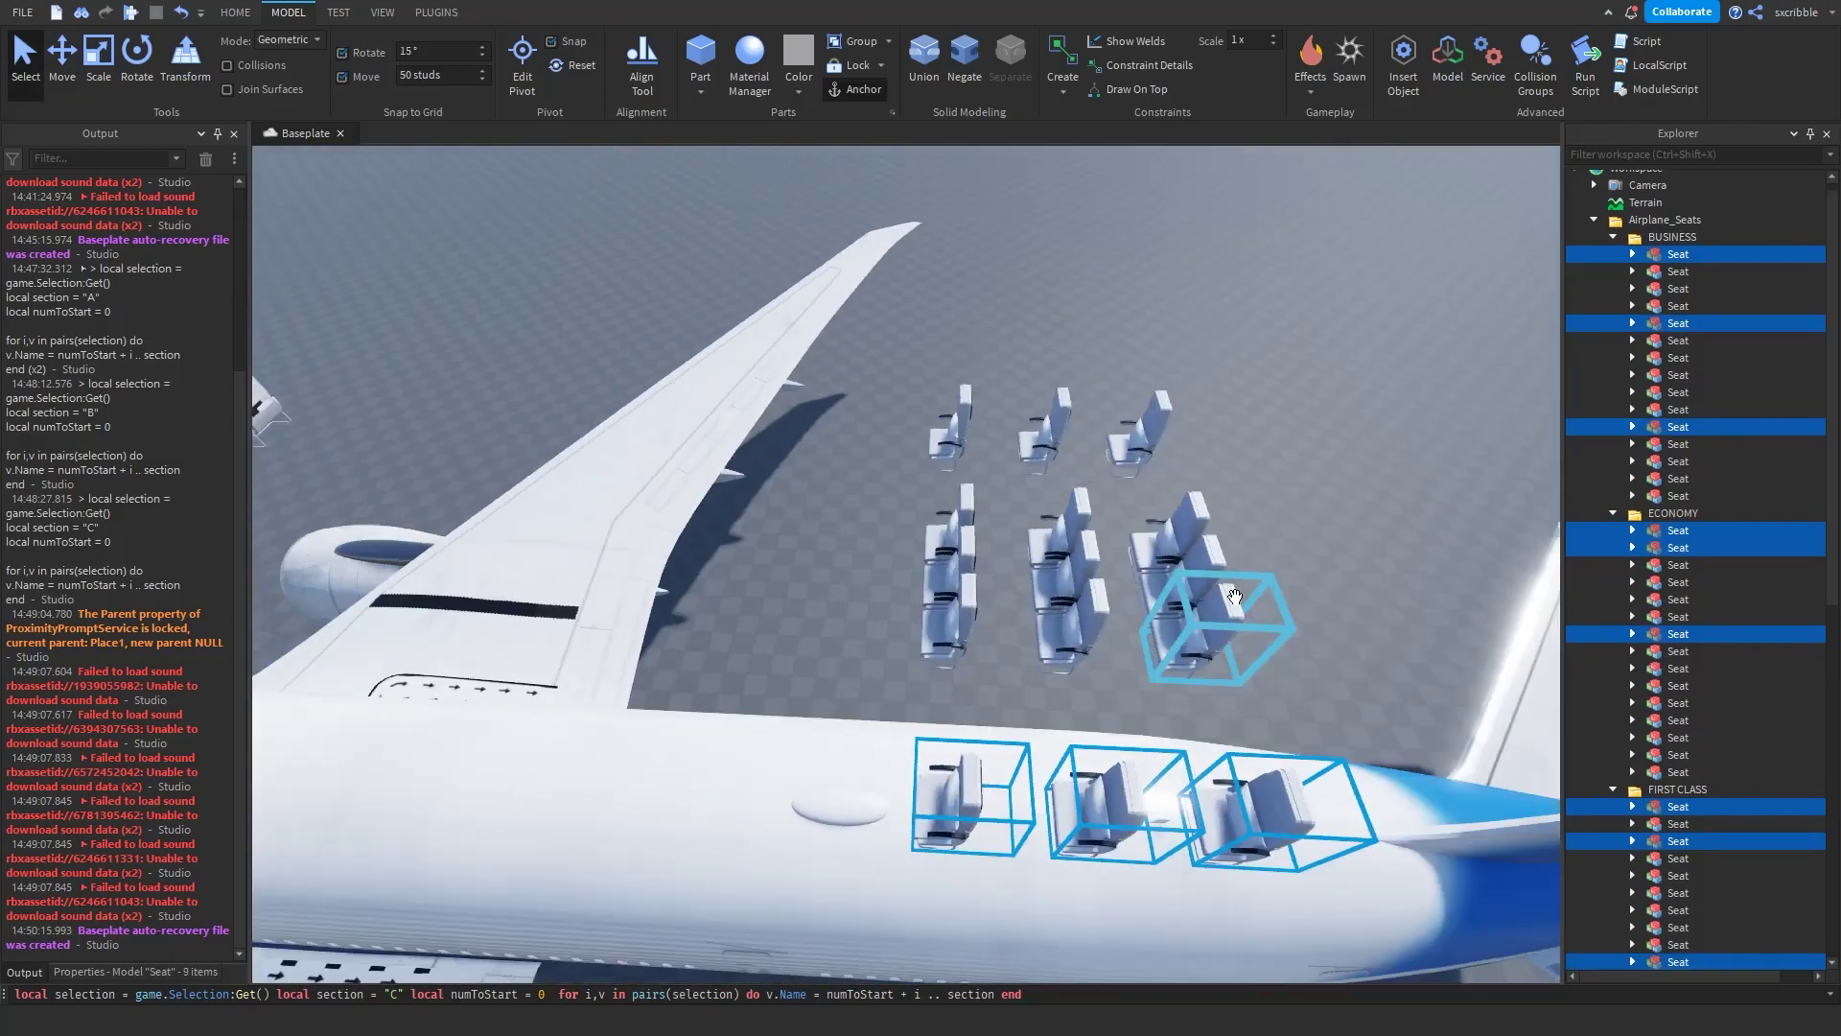
# Step: Run the seat-naming script on the nine selected outer-column seats with section "A" and start number 0
pyautogui.scroll(-10, 825, 953)
pyautogui.hotkey('alt', 'Tab')
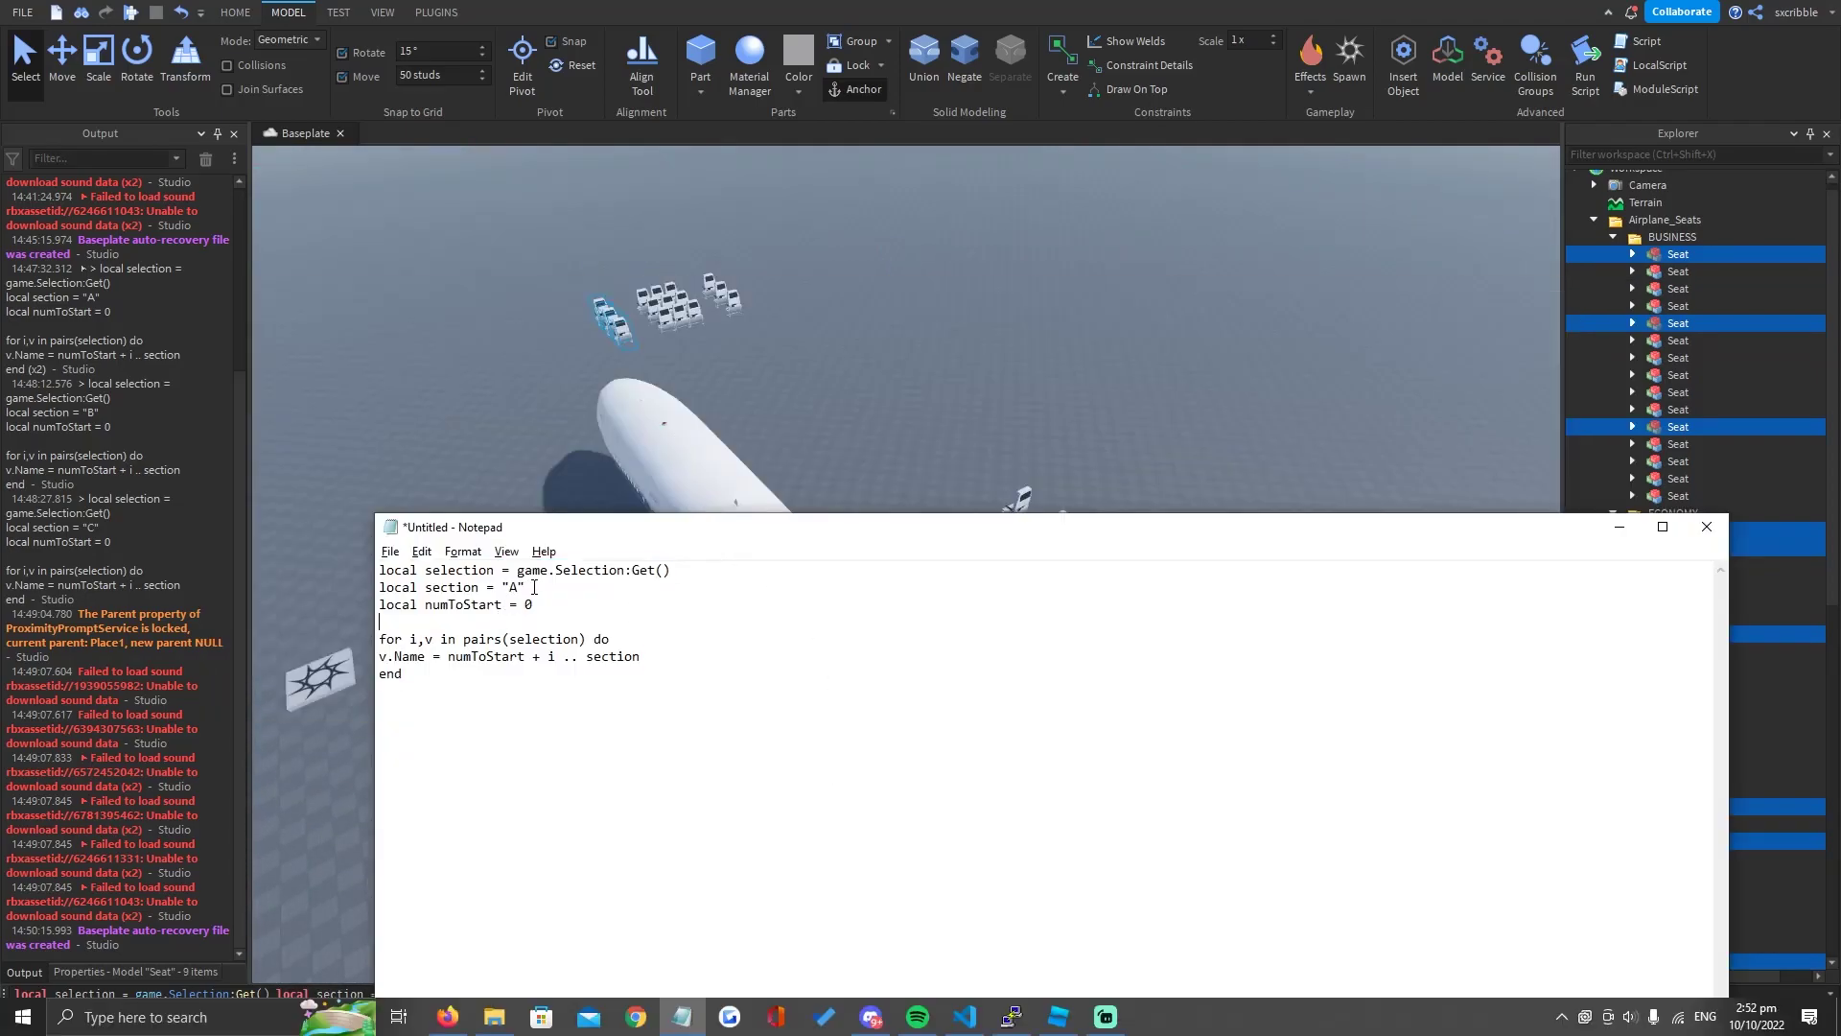
pyautogui.moveTo(889, 349); pyautogui.dragTo(888, 349, button='right')
pyautogui.press('w')
pyautogui.press('Up')
pyautogui.press('Up')
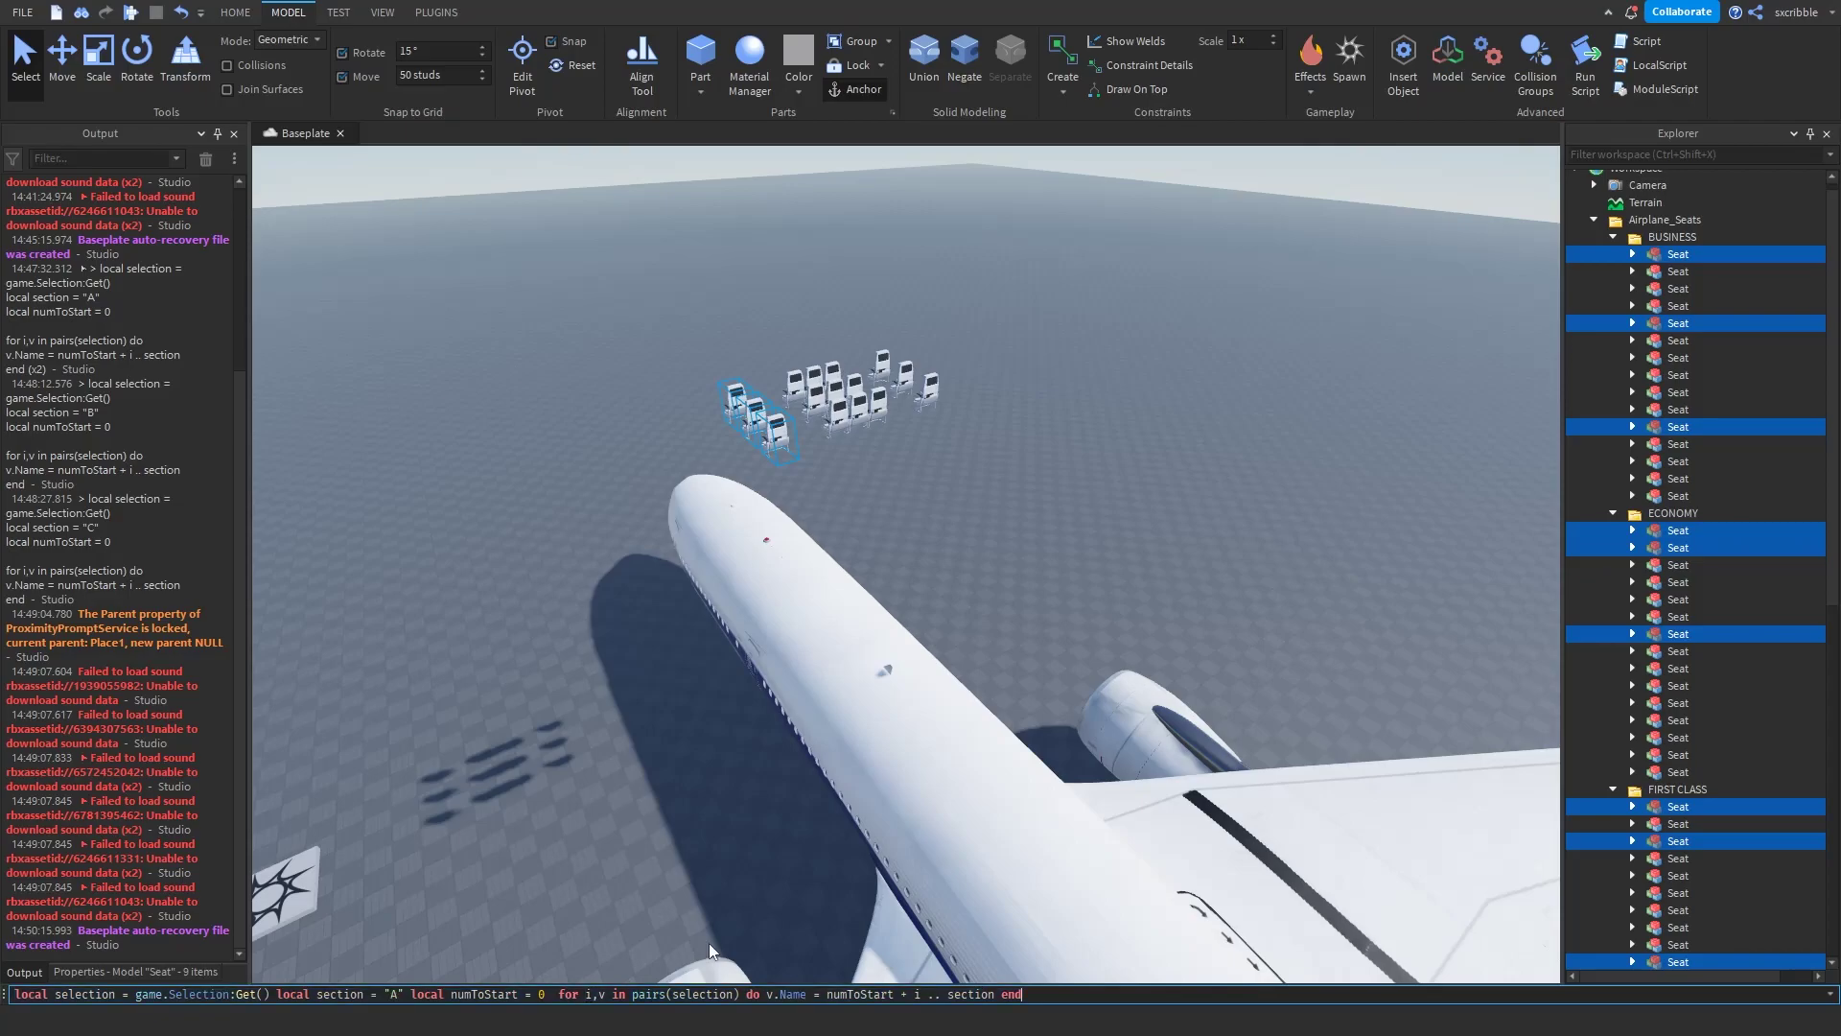
pyautogui.press('Return')
# Step: Check the names given to the outer-column seats in the BUSINESS, ECONOMY and FIRST CLASS folders, then clear the selection
pyautogui.scroll(5, 806, 658)
pyautogui.moveTo(806, 658); pyautogui.dragTo(702, 773, button='right')
pyautogui.moveTo(968, 630); pyautogui.dragTo(1032, 602, button='right')
pyautogui.scroll(-4, 1132, 622)
pyautogui.scroll(3, 1131, 622)
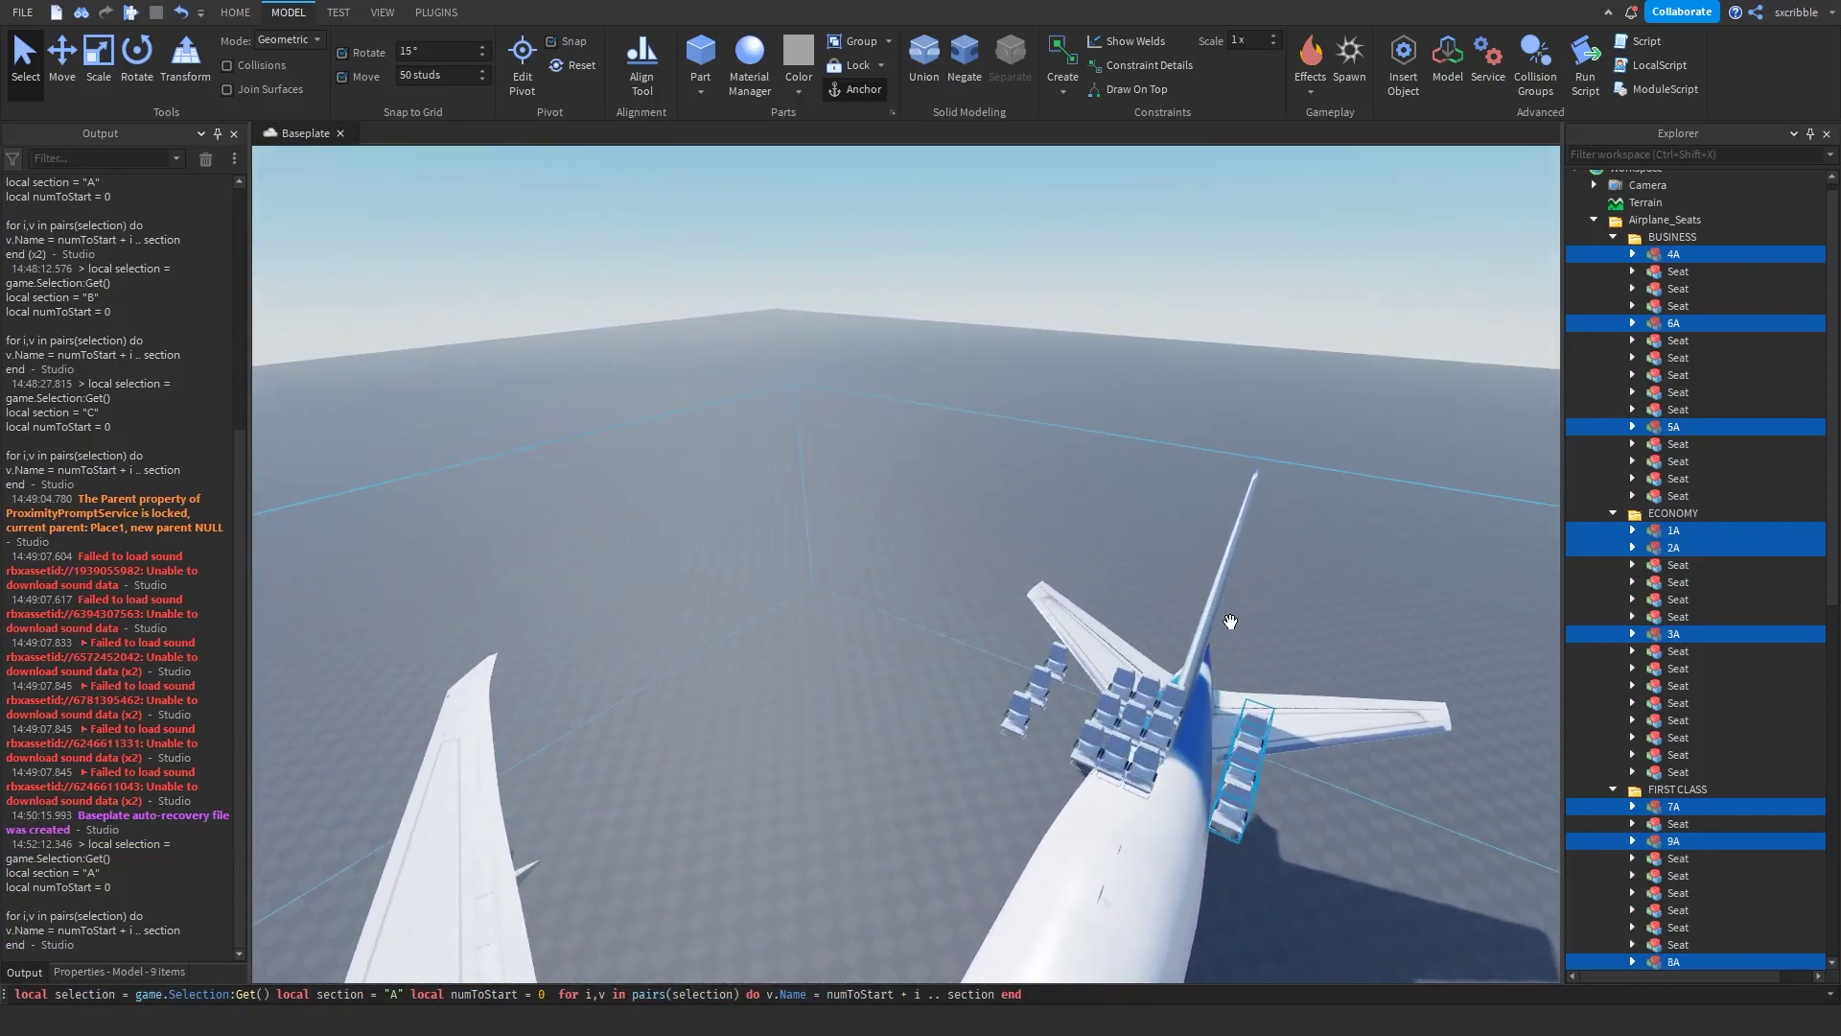
pyautogui.moveTo(1226, 622); pyautogui.dragTo(1233, 622, button='right')
pyautogui.scroll(-4, 1232, 621)
pyautogui.scroll(-2, 1697, 738)
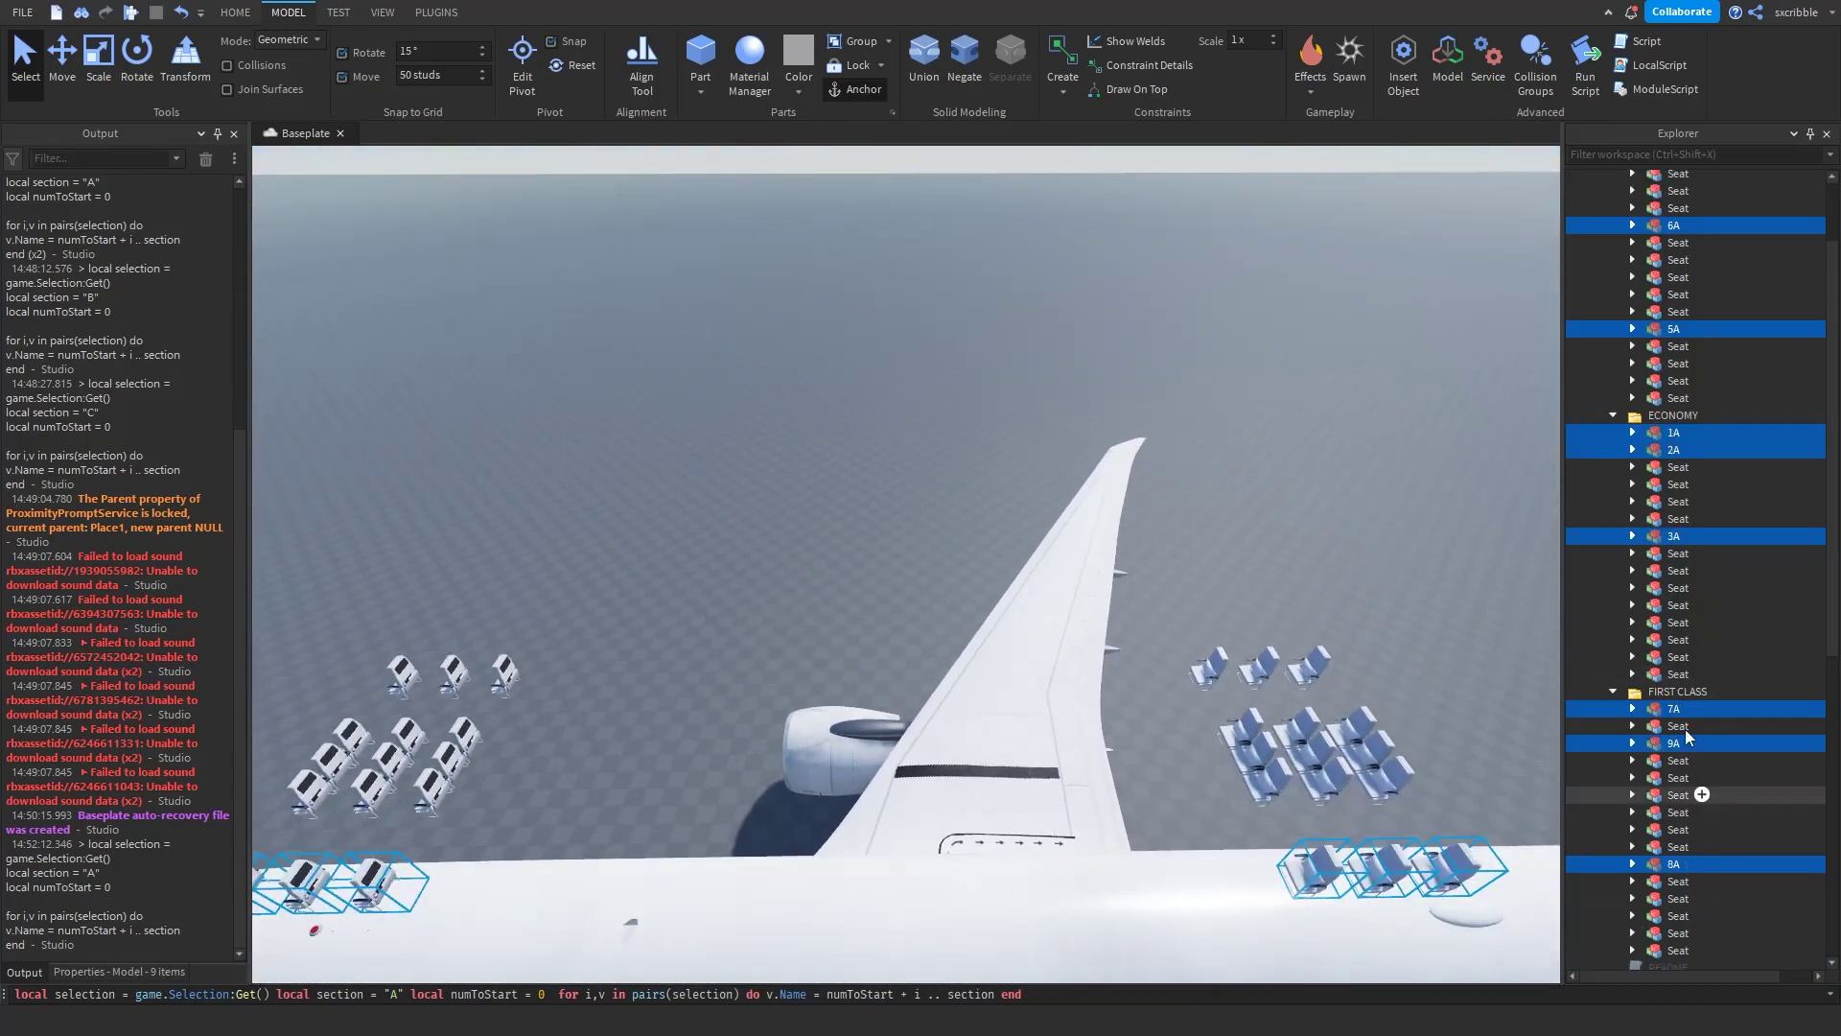
pyautogui.moveTo(1145, 525); pyautogui.dragTo(1148, 510, button='right')
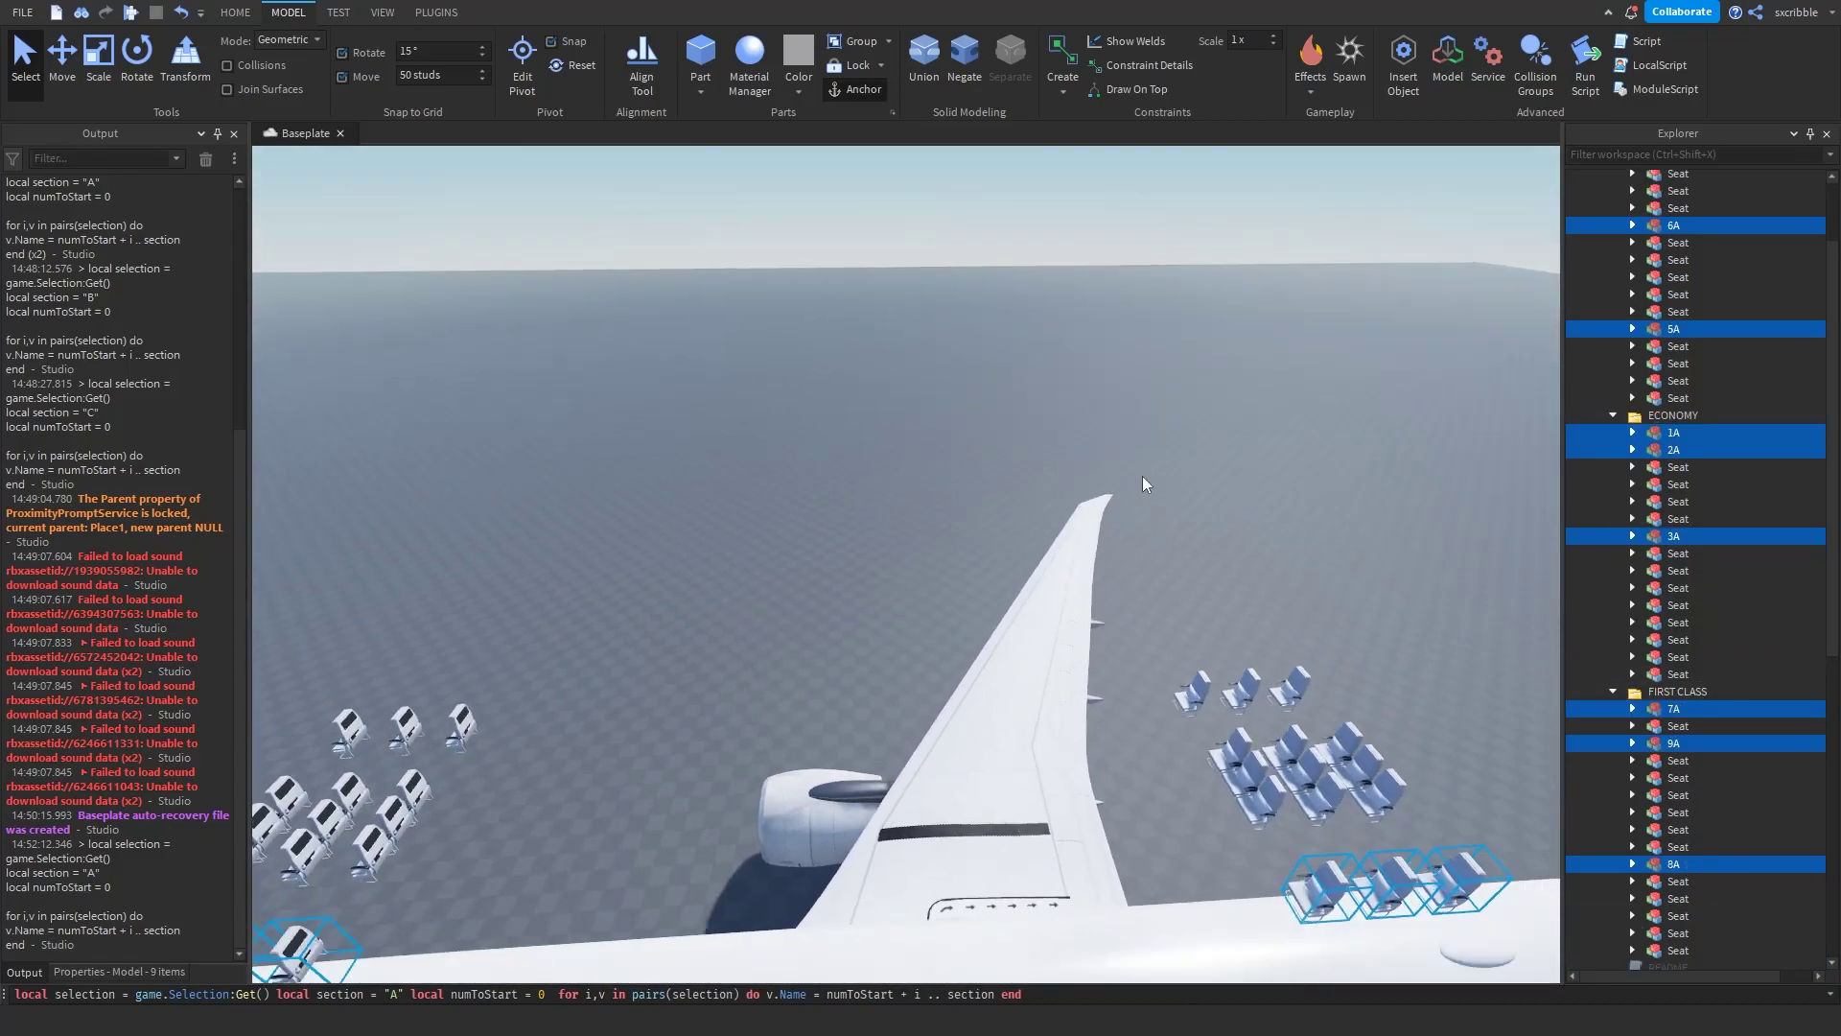
pyautogui.click(1151, 512)
# Step: Change the section in the Notepad naming script to "B" and copy the whole script
pyautogui.scroll(3, 1284, 755)
pyautogui.click(1235, 696)
pyautogui.scroll(2, 1757, 533)
pyautogui.moveTo(1276, 331); pyautogui.dragTo(1183, 414, button='right')
pyautogui.scroll(-3, 915, 532)
pyautogui.click(1180, 418)
pyautogui.scroll(4, 1181, 416)
pyautogui.hotkey('alt', 'Tab')
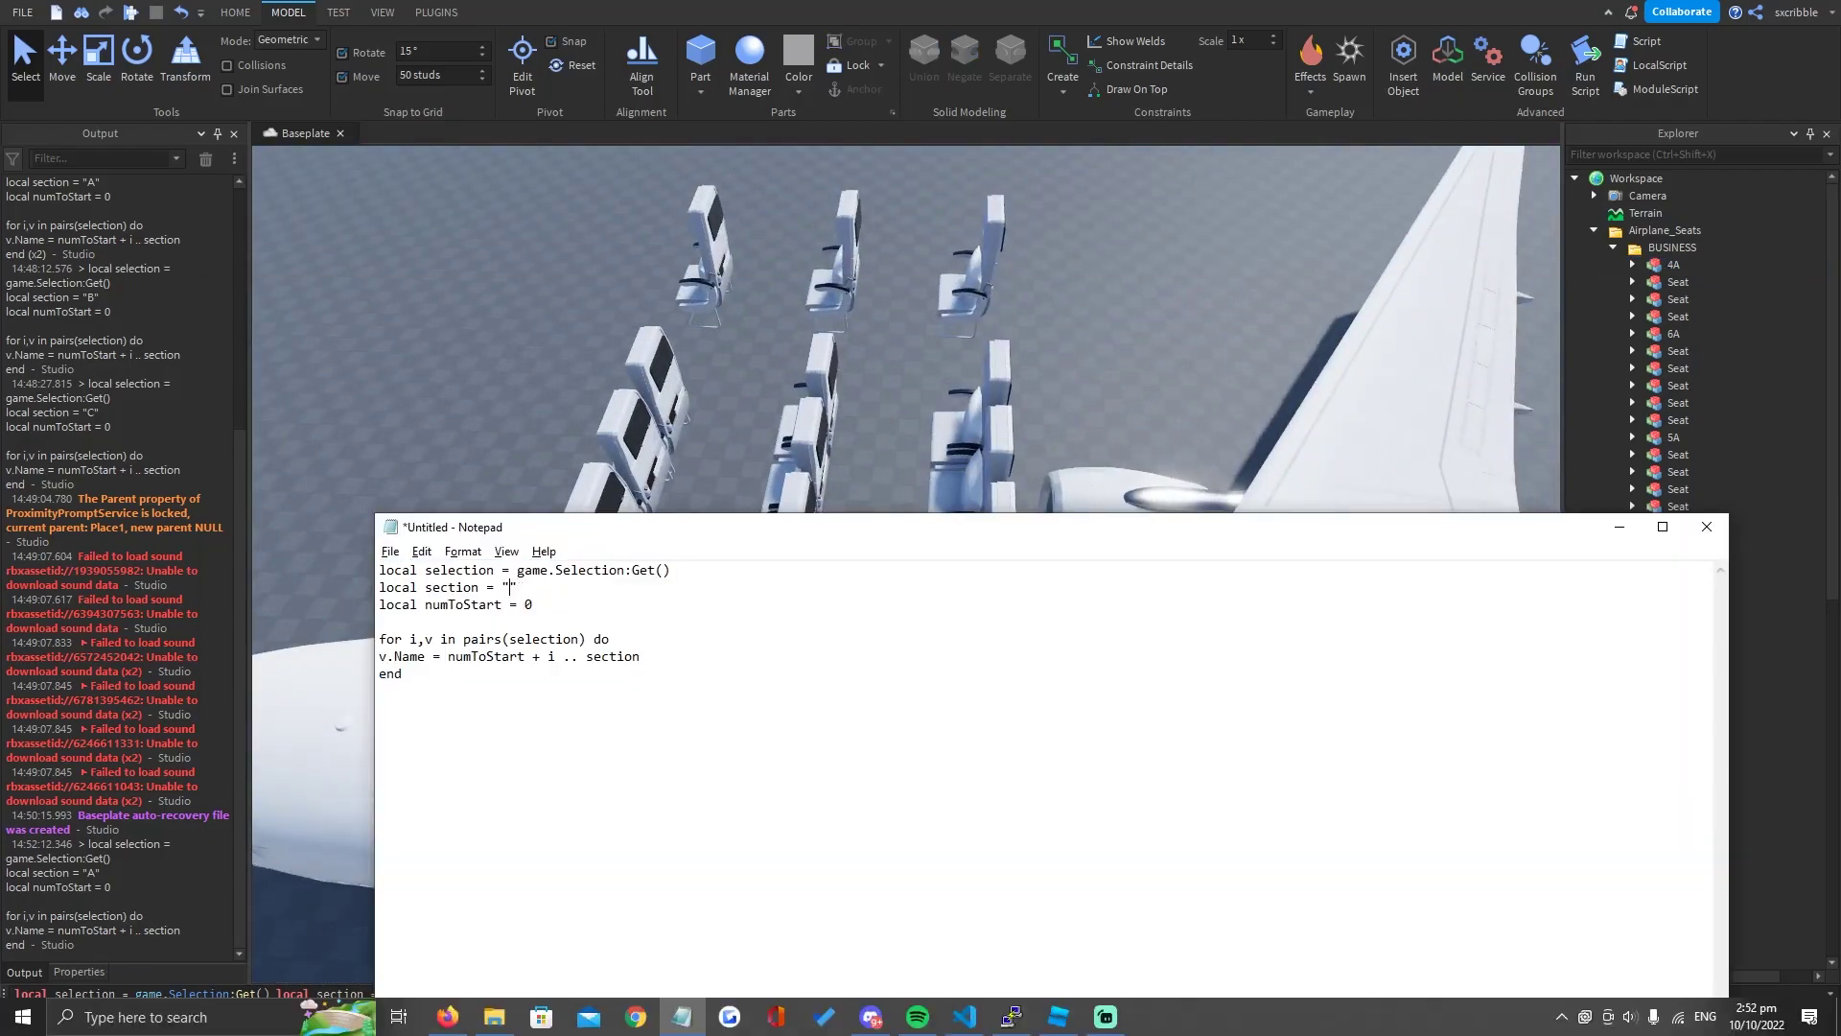
pyautogui.hotkey('ctrl', 'a')
pyautogui.hotkey('ctrl', 'c')
# Step: Select the second seat column in all three blocks and run the naming script on it with section "B"
pyautogui.click(692, 337)
pyautogui.moveTo(692, 337); pyautogui.dragTo(630, 510, button='right')
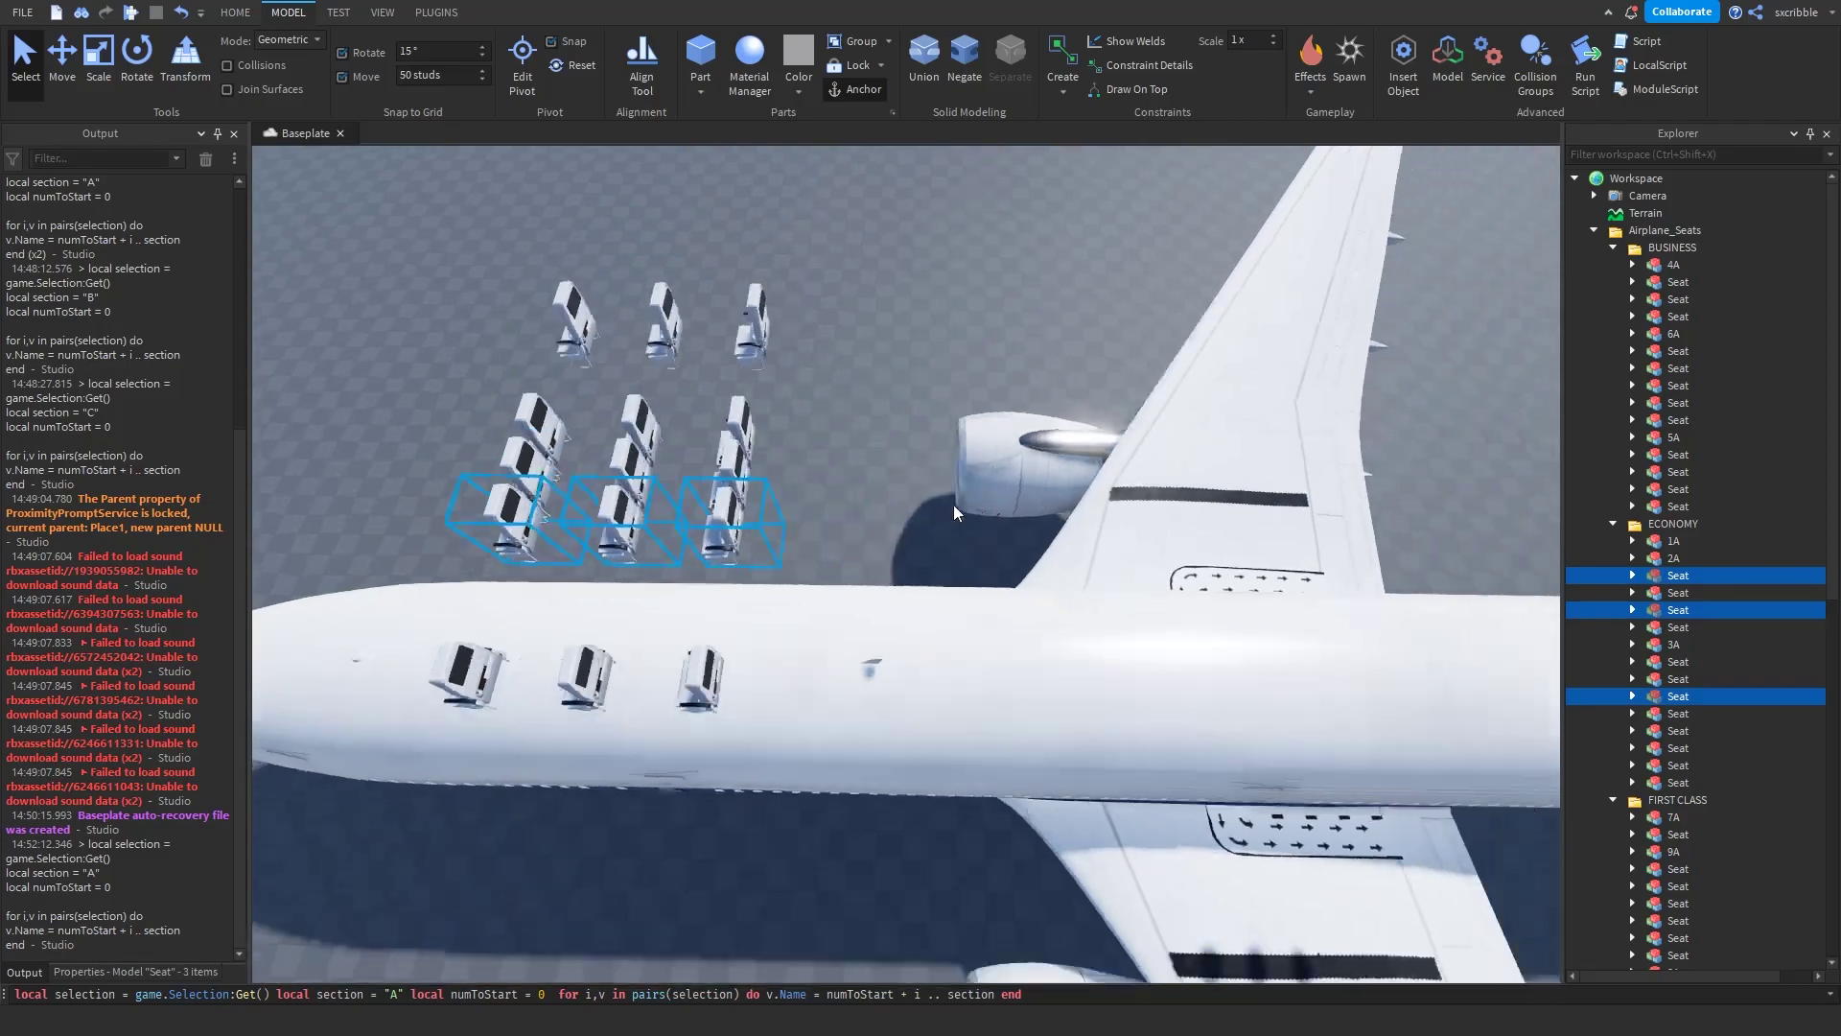
pyautogui.moveTo(954, 504); pyautogui.dragTo(1055, 554, button='right')
pyautogui.click(842, 994)
pyautogui.hotkey('ctrl', 'a')
pyautogui.hotkey('ctrl', 'v')
pyautogui.press('Return')
# Step: Select the middle seat column in all three blocks and run the naming script on it with section "C"
pyautogui.click(756, 443)
pyautogui.keyDown('ctrl'); pyautogui.click(904, 415); pyautogui.keyUp('ctrl')
pyautogui.keyDown('ctrl'); pyautogui.click(891, 537); pyautogui.keyUp('ctrl')
pyautogui.keyDown('ctrl'); pyautogui.click(983, 542); pyautogui.keyUp('ctrl')
pyautogui.keyDown('ctrl'); pyautogui.click(1056, 554); pyautogui.keyUp('ctrl')
pyautogui.keyDown('ctrl'); pyautogui.click(949, 770); pyautogui.keyUp('ctrl')
pyautogui.keyDown('ctrl'); pyautogui.click(1026, 756); pyautogui.keyUp('ctrl')
pyautogui.keyDown('ctrl'); pyautogui.click(1104, 737); pyautogui.keyUp('ctrl')
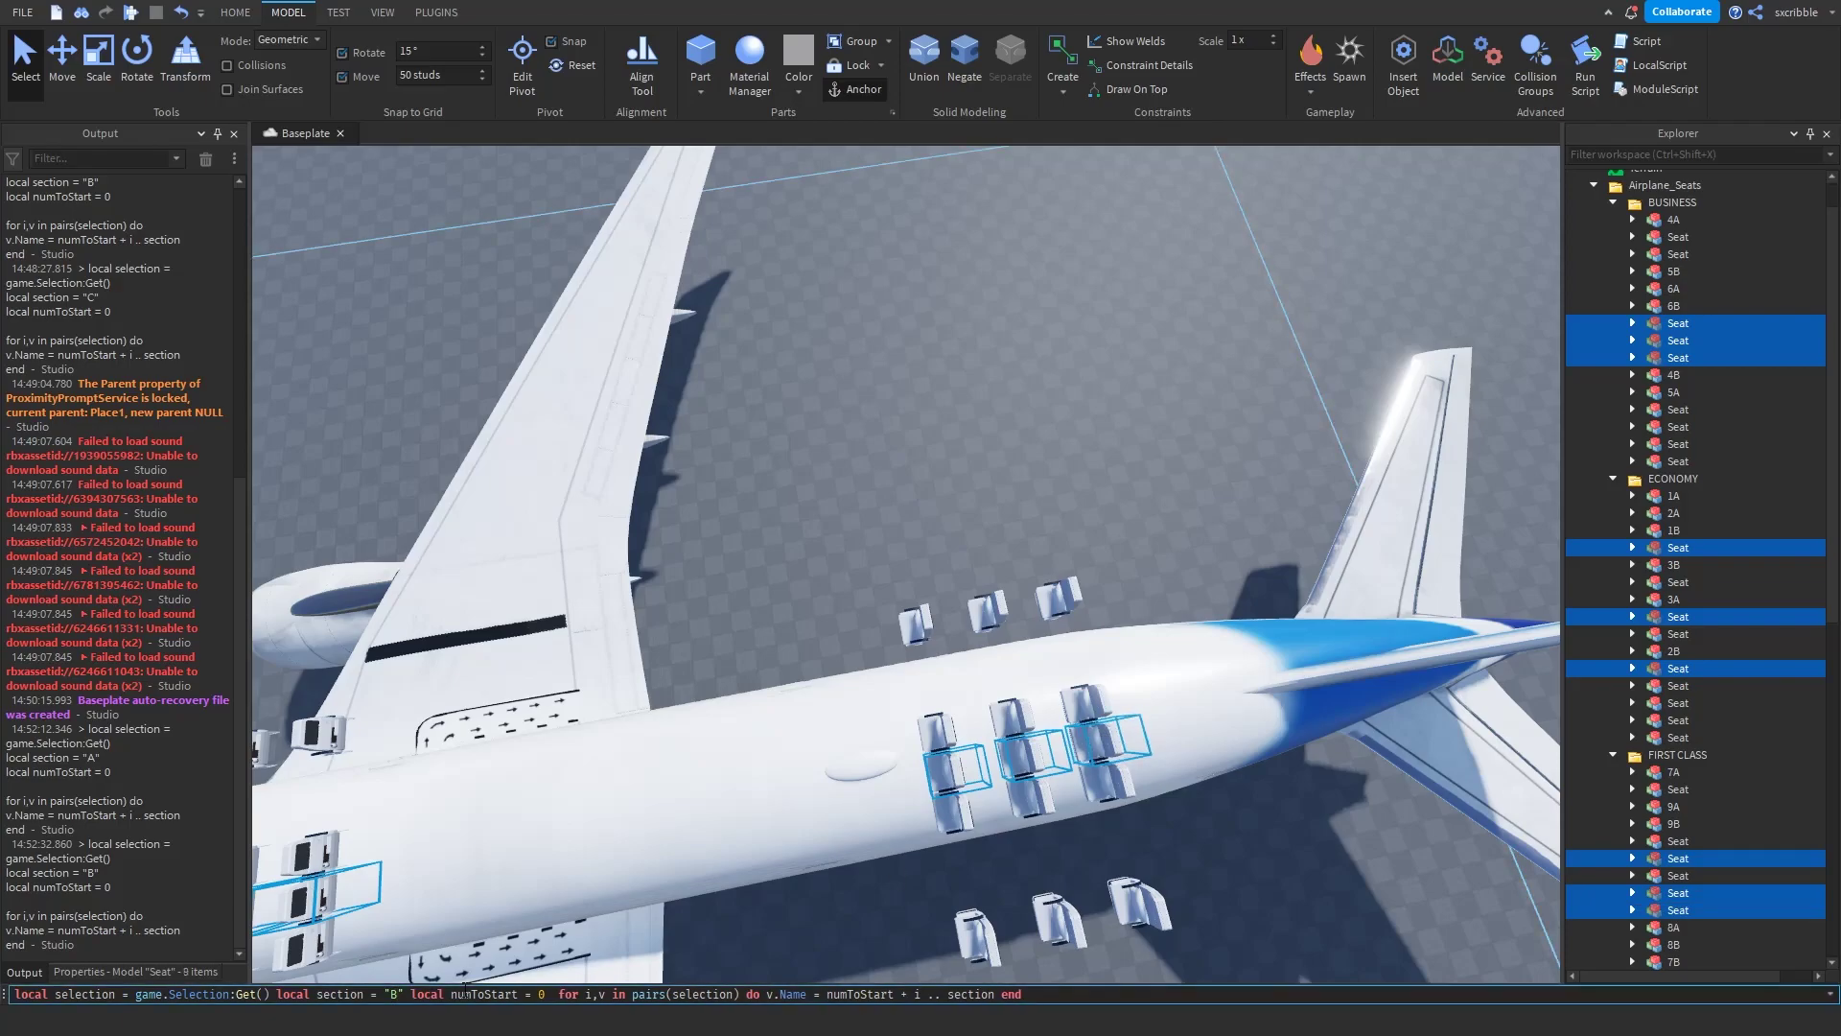
pyautogui.press('Up')
pyautogui.press('Up')
pyautogui.press('Return')
# Step: Select the fourth seat column in all three blocks and run the naming script on it with section "D"
pyautogui.click(719, 485)
pyautogui.keyDown('ctrl'); pyautogui.click(854, 521); pyautogui.keyUp('ctrl')
pyautogui.keyDown('ctrl'); pyautogui.click(992, 544); pyautogui.keyUp('ctrl')
pyautogui.keyDown('ctrl'); pyautogui.click(906, 615); pyautogui.keyUp('ctrl')
pyautogui.keyDown('ctrl'); pyautogui.click(1002, 610); pyautogui.keyUp('ctrl')
pyautogui.keyDown('ctrl'); pyautogui.click(1097, 604); pyautogui.keyUp('ctrl')
pyautogui.moveTo(1097, 603); pyautogui.dragTo(1174, 640, button='middle')
pyautogui.keyDown('ctrl'); pyautogui.click(1173, 640); pyautogui.keyUp('ctrl')
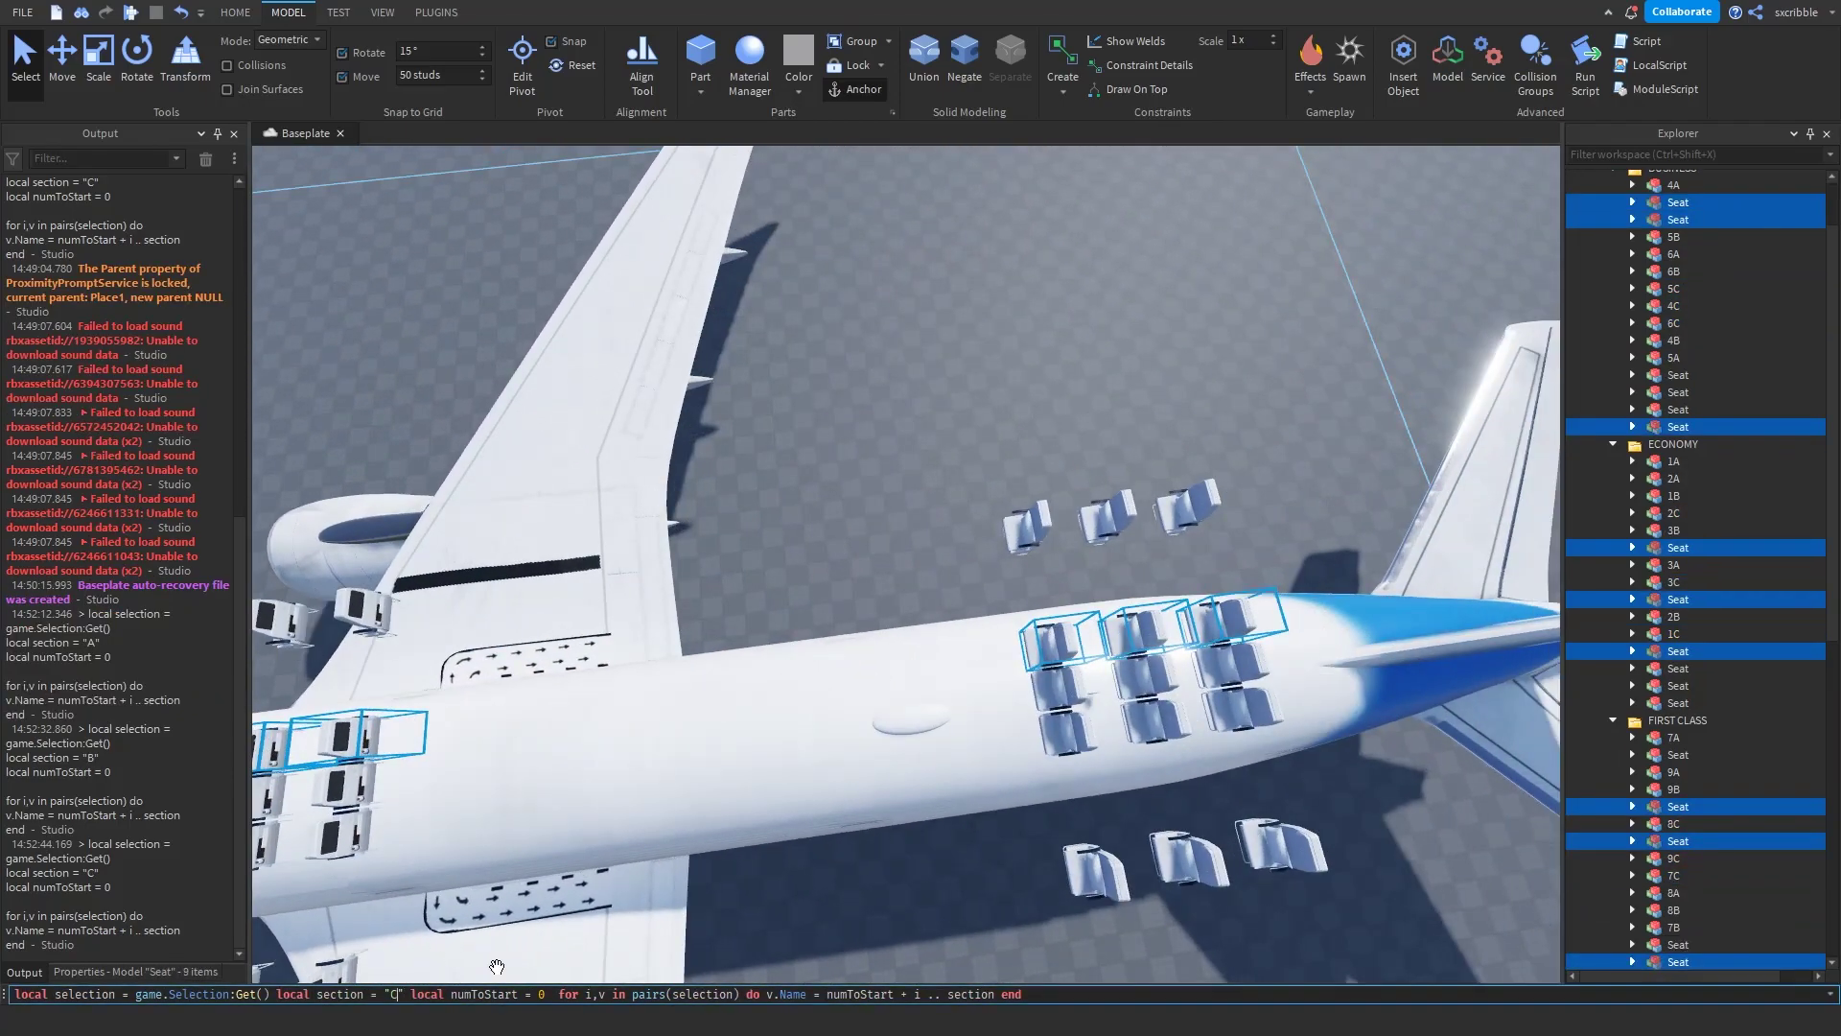
pyautogui.press('BackSpace')
pyautogui.write('D')
pyautogui.press('Return')
pyautogui.moveTo(1126, 518); pyautogui.dragTo(1126, 518, button='right')
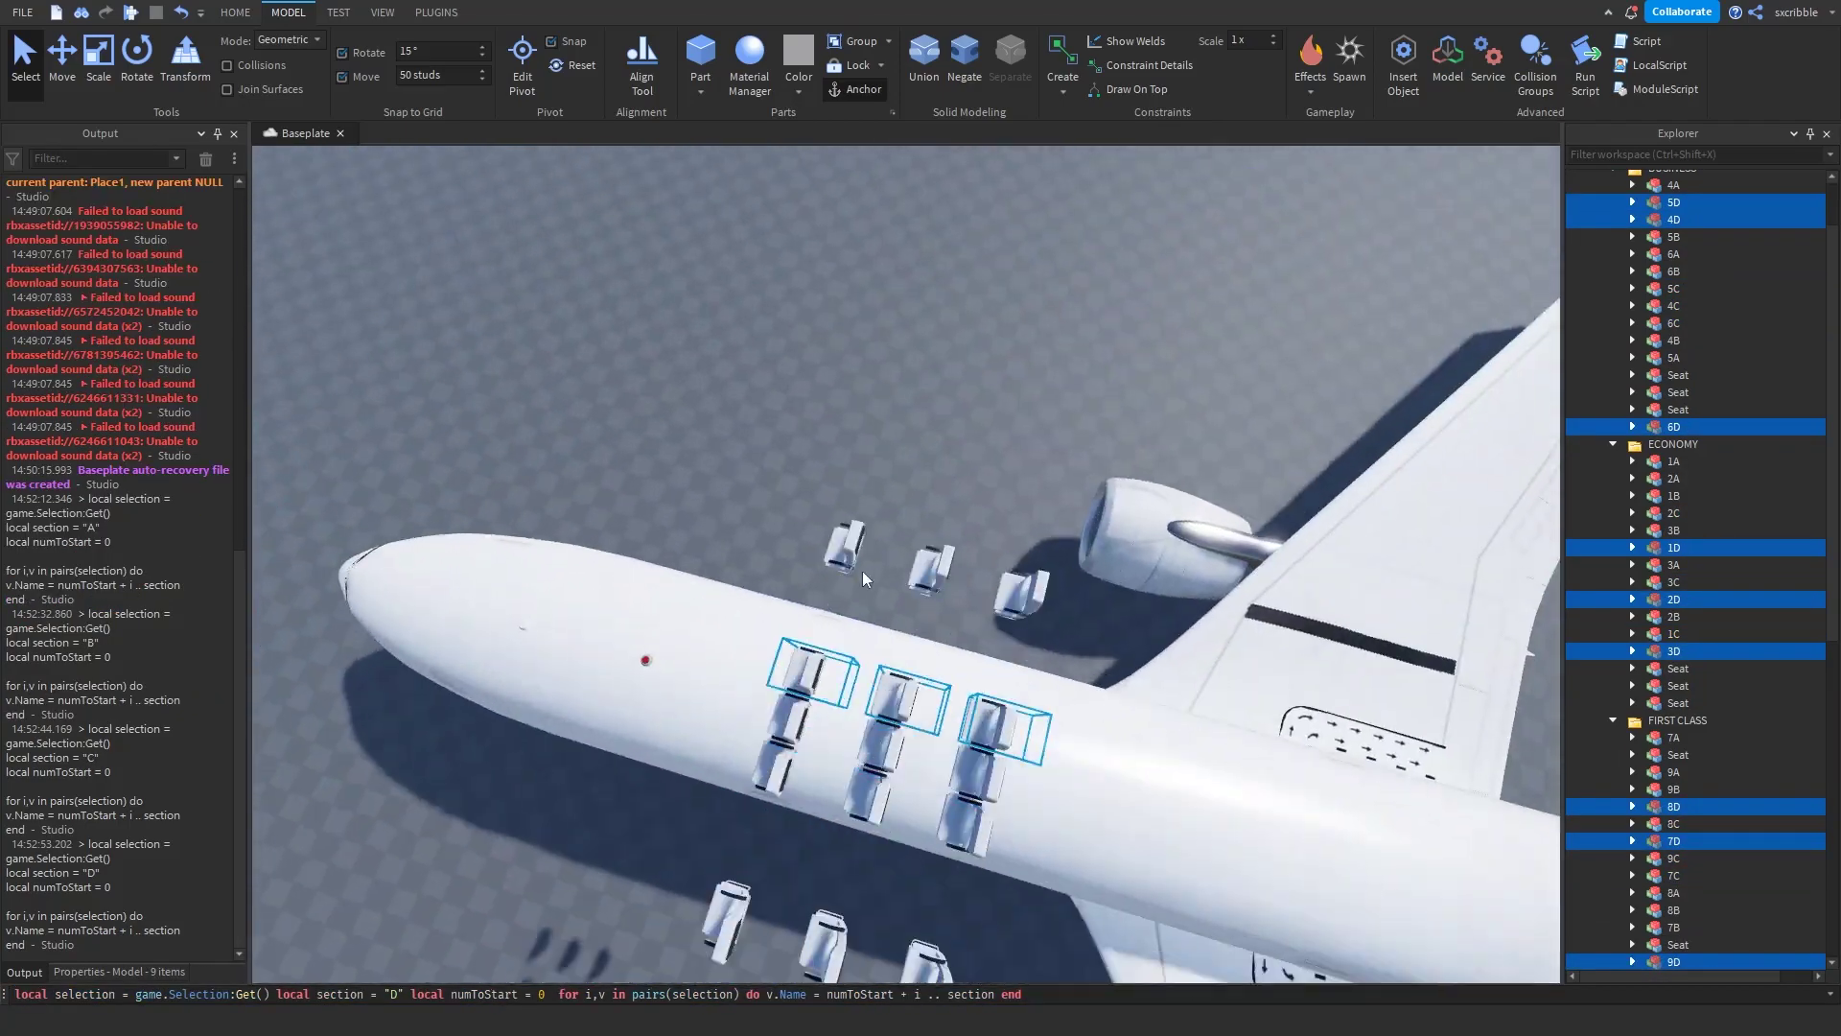
# Step: Select the remaining outer seat column in all three blocks and run the naming script on it with section "E"
pyautogui.click(848, 550)
pyautogui.keyDown('ctrl'); pyautogui.click(930, 568); pyautogui.keyUp('ctrl')
pyautogui.keyDown('ctrl'); pyautogui.click(1011, 590); pyautogui.keyUp('ctrl')
pyautogui.keyDown('ctrl'); pyautogui.click(906, 579); pyautogui.keyUp('ctrl')
pyautogui.keyDown('ctrl'); pyautogui.click(973, 578); pyautogui.keyUp('ctrl')
pyautogui.keyDown('ctrl'); pyautogui.click(1049, 573); pyautogui.keyUp('ctrl')
pyautogui.moveTo(1048, 574); pyautogui.dragTo(1049, 575, button='right')
pyautogui.keyDown('ctrl'); pyautogui.click(991, 554); pyautogui.keyUp('ctrl')
pyautogui.keyDown('ctrl'); pyautogui.click(1076, 541); pyautogui.keyUp('ctrl')
pyautogui.keyDown('ctrl'); pyautogui.click(1165, 526); pyautogui.keyUp('ctrl')
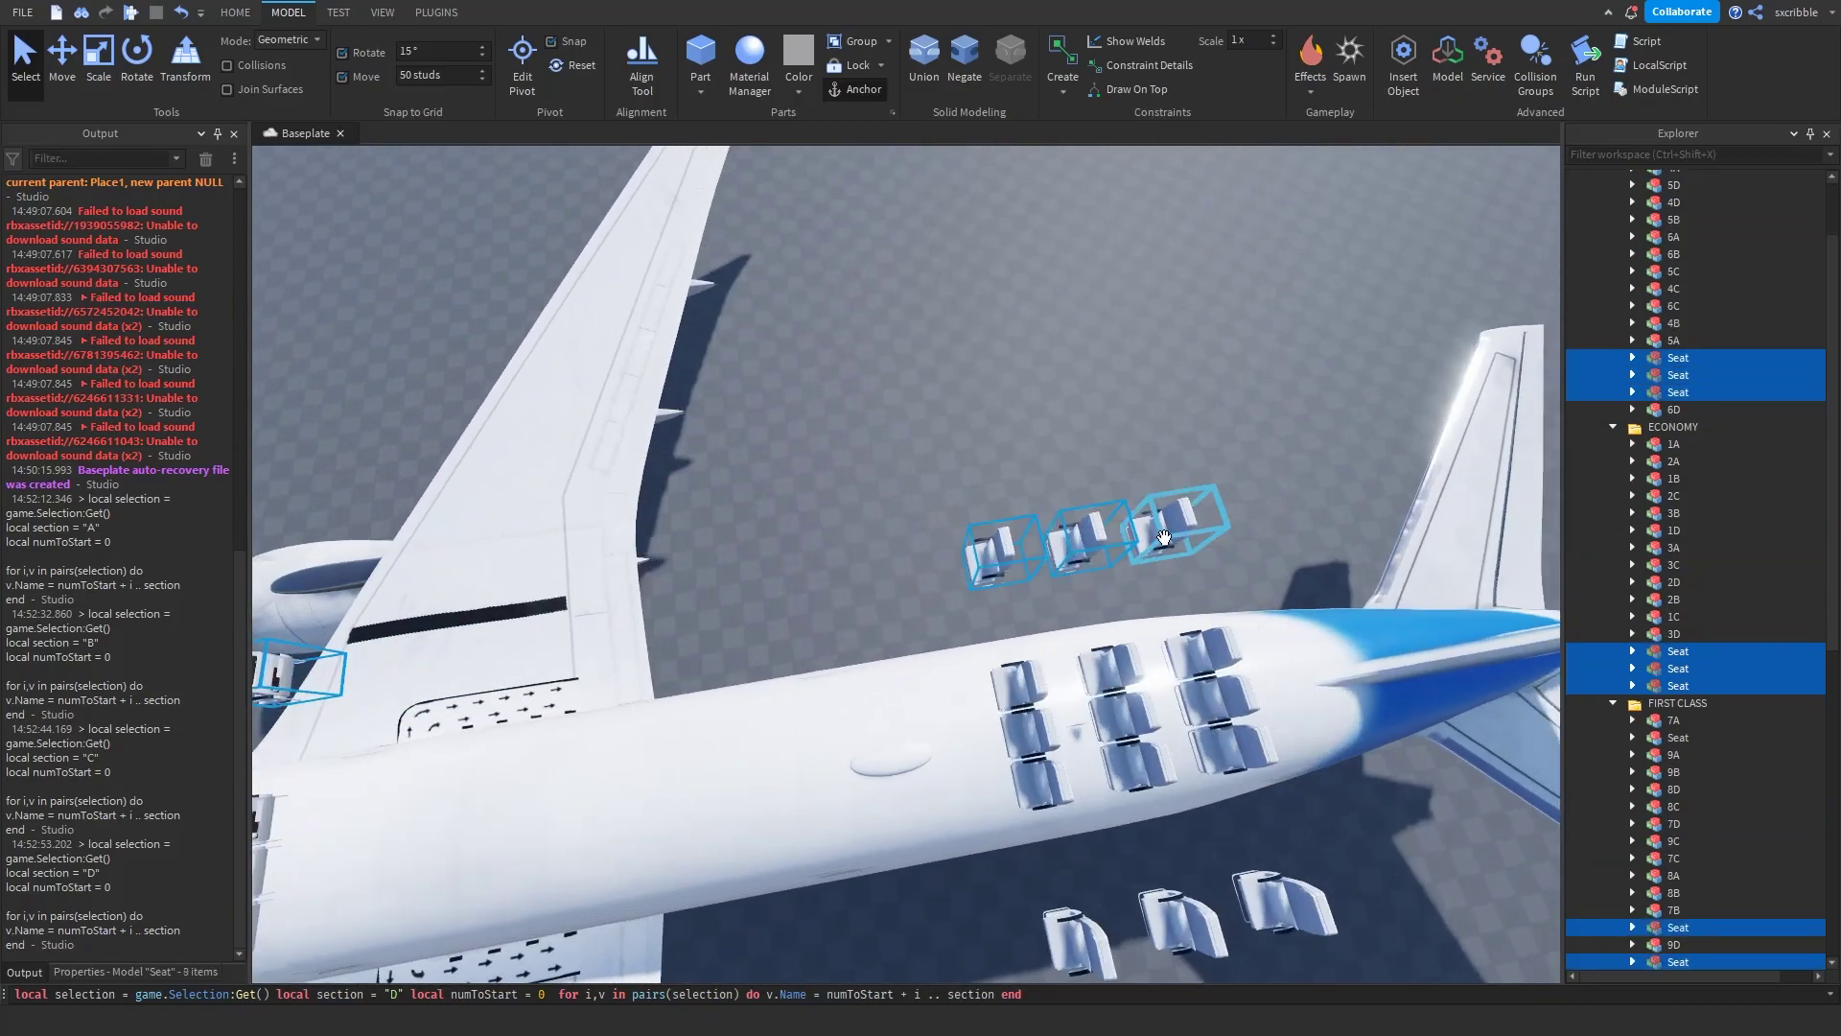
pyautogui.moveTo(1165, 525); pyautogui.dragTo(1165, 525, button='right')
pyautogui.click(399, 994)
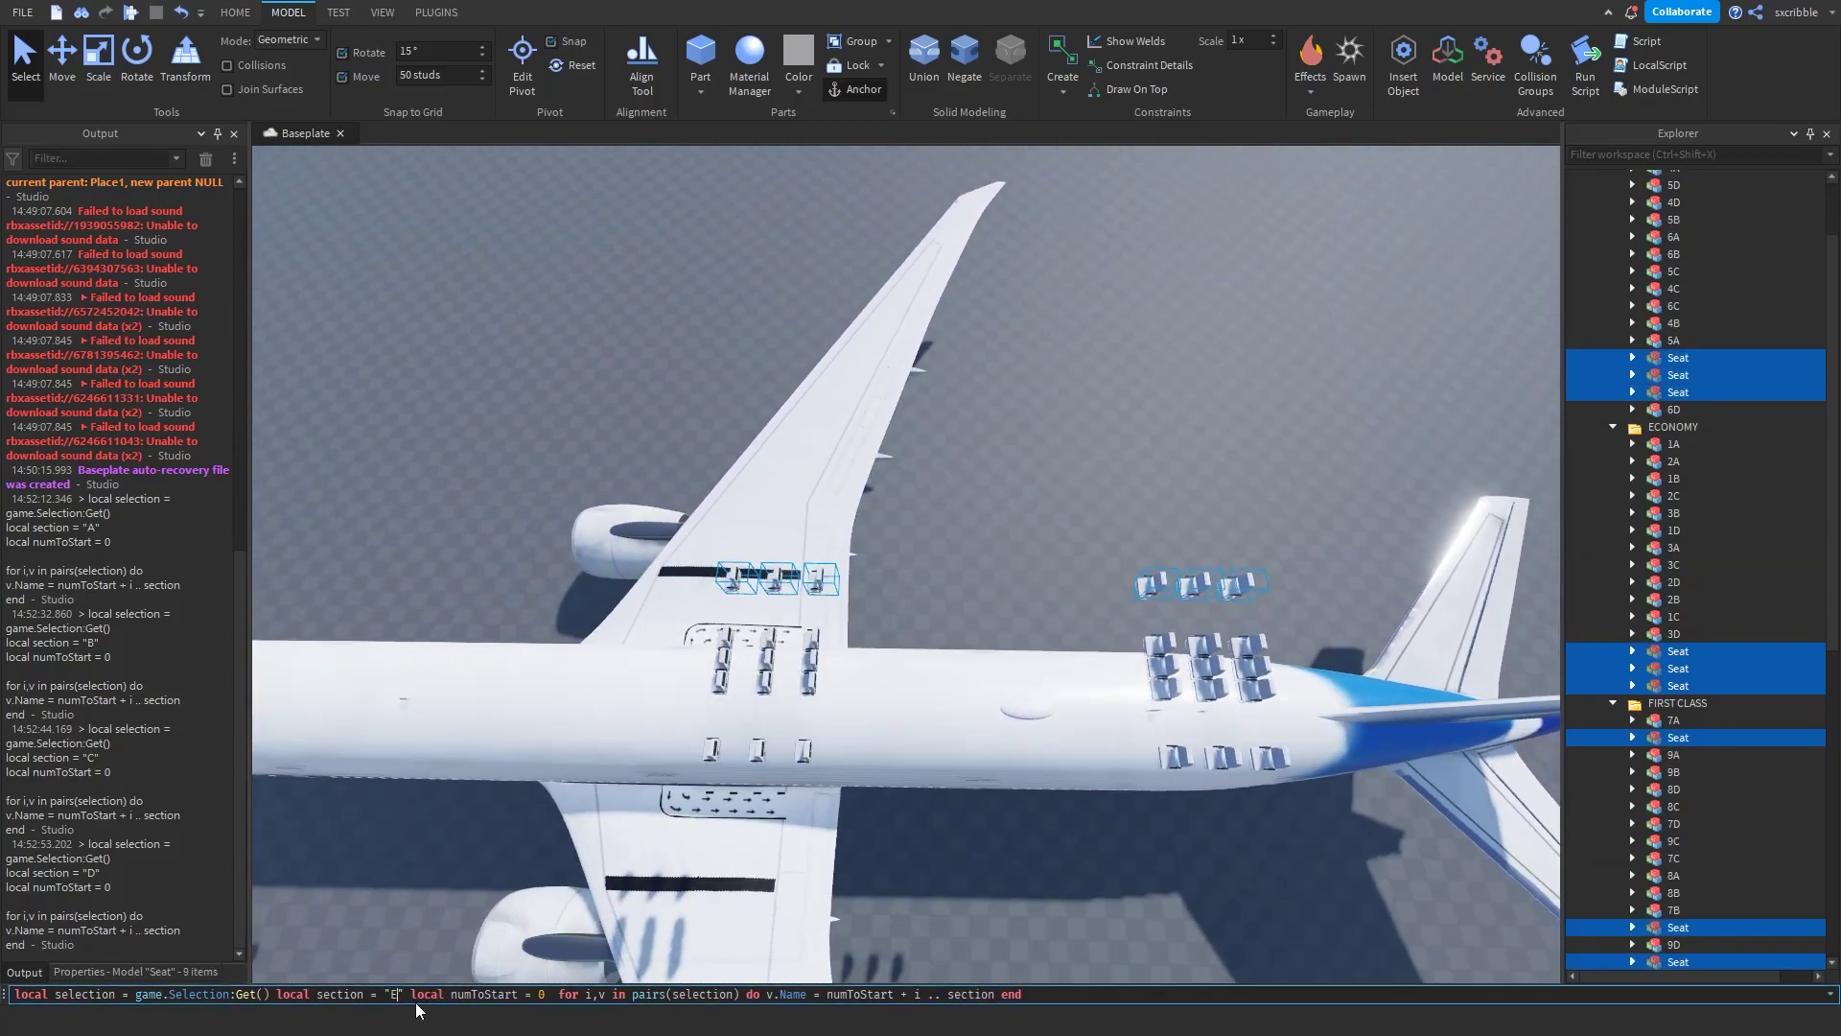
pyautogui.write('E')
pyautogui.press('Return')
# Step: Check the seat names in the class folders by selecting individual ECONOMY seats and locating them in the model
pyautogui.click(1053, 464)
pyautogui.moveTo(1055, 464); pyautogui.dragTo(1072, 465, button='right')
pyautogui.scroll(2, 1740, 564)
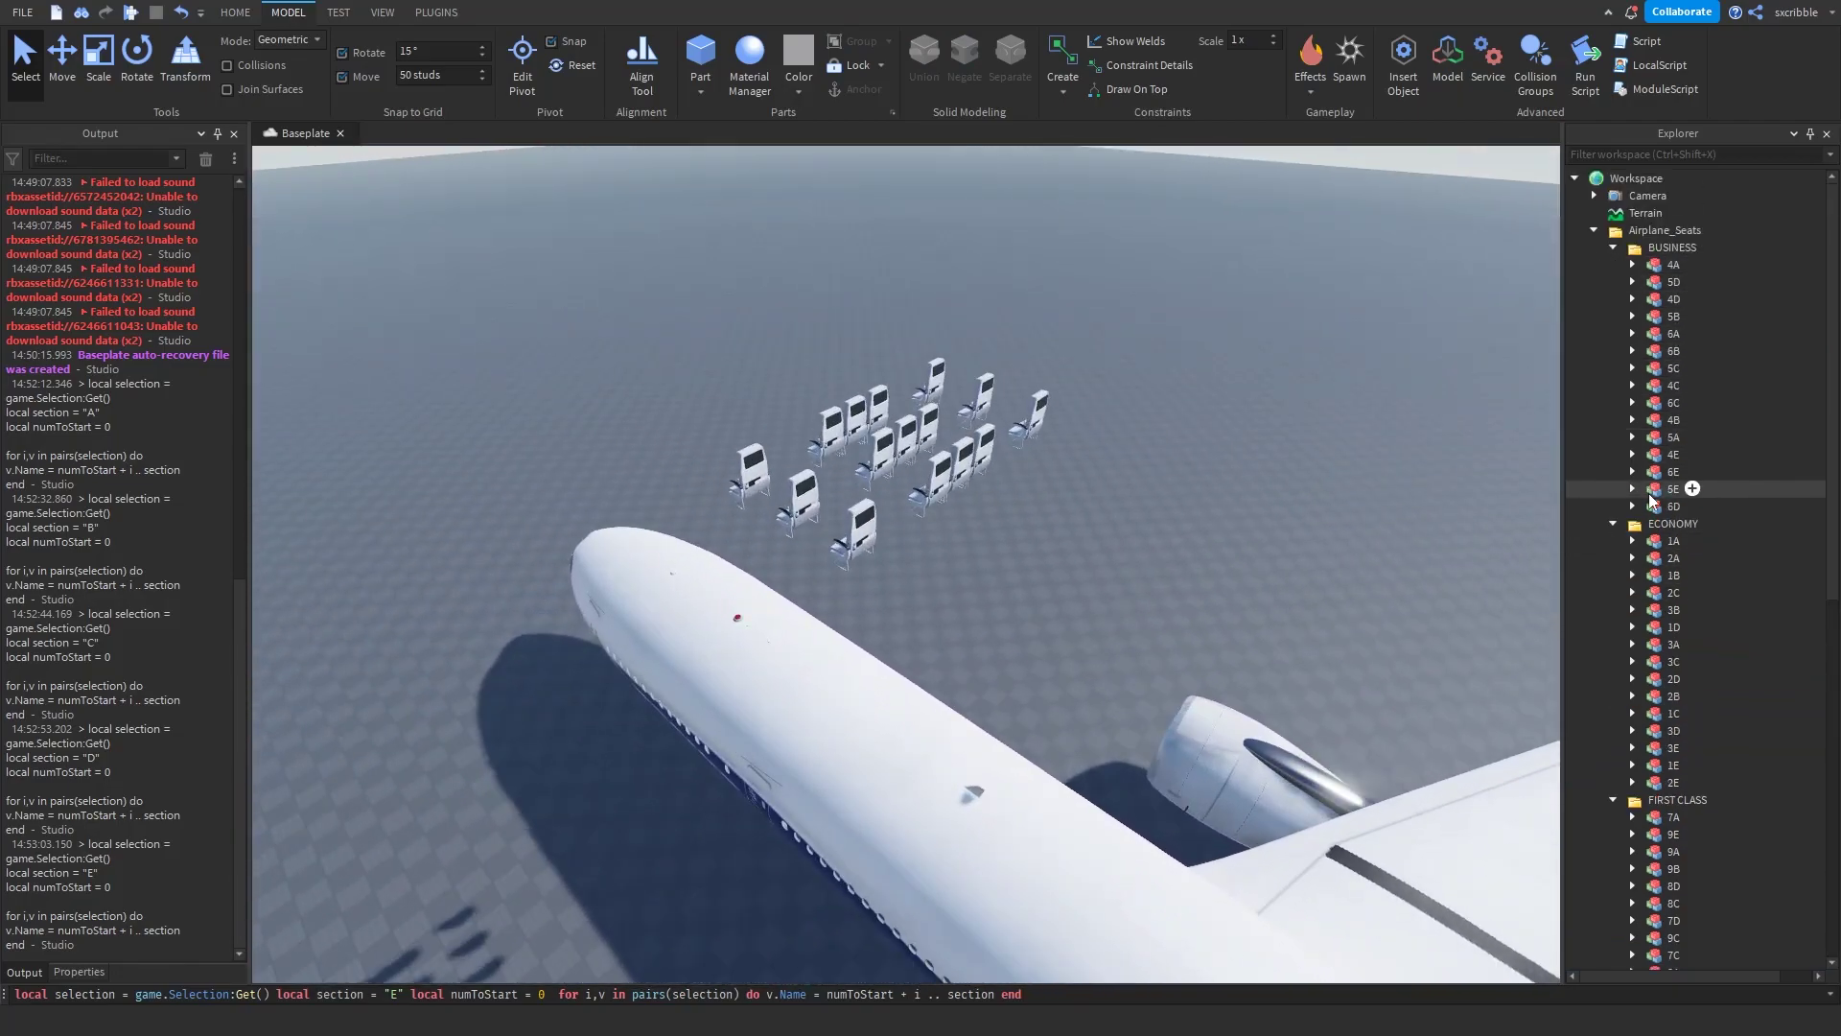
pyautogui.click(1668, 551)
pyautogui.click(1674, 572)
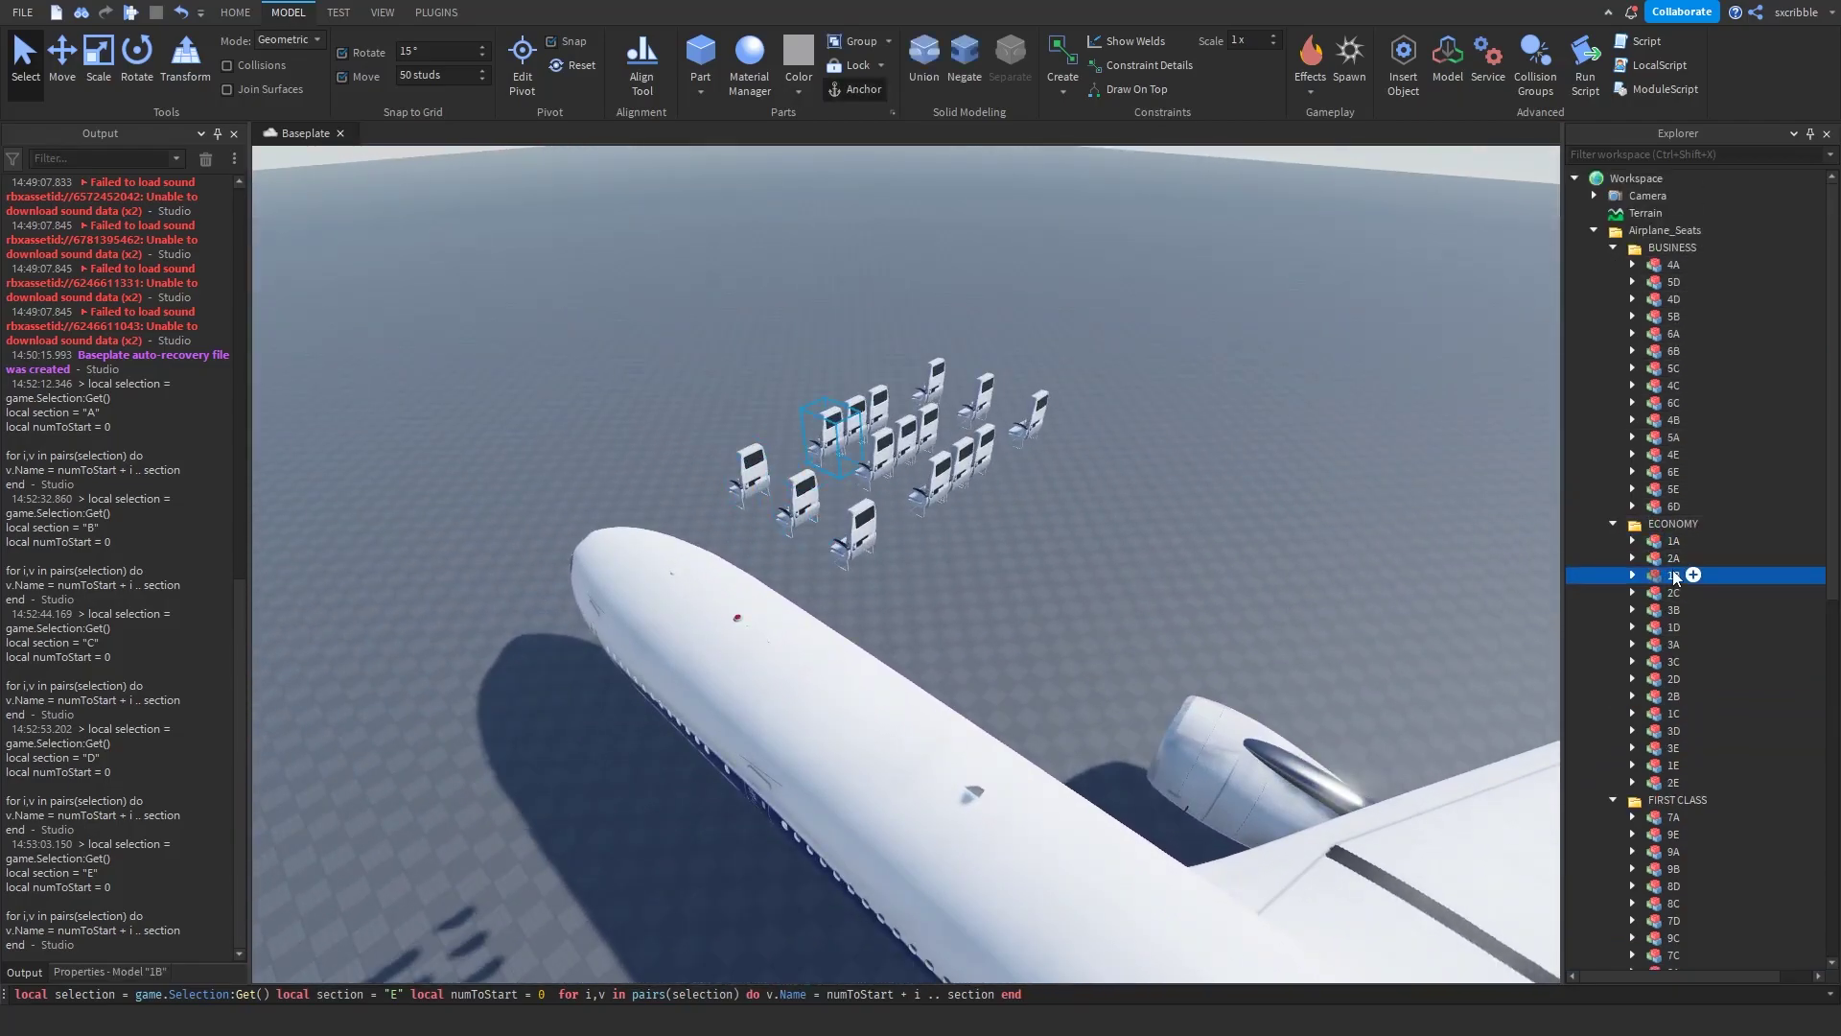
pyautogui.click(1614, 537)
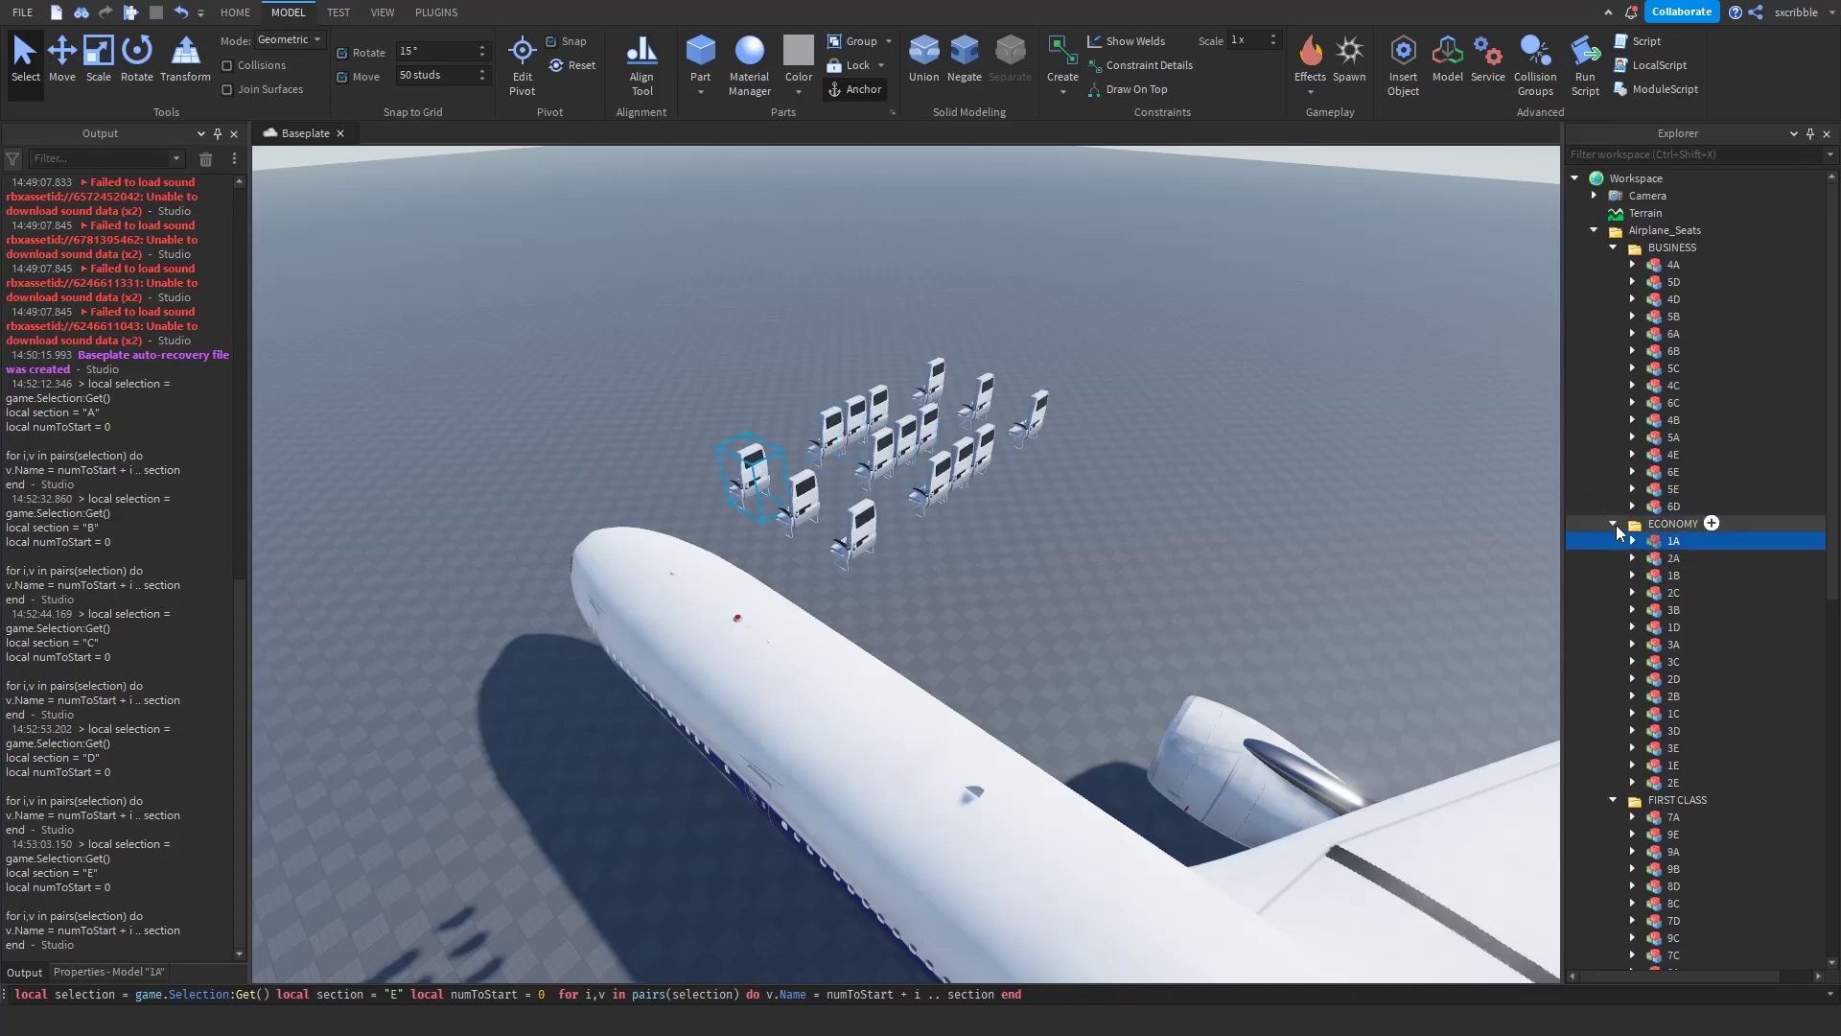
# Step: Collapse the three class folders and move the Airplane_Seats folder into OtherParts of the Alexander 777 PlaneModel
pyautogui.click(1614, 522)
pyautogui.click(1615, 247)
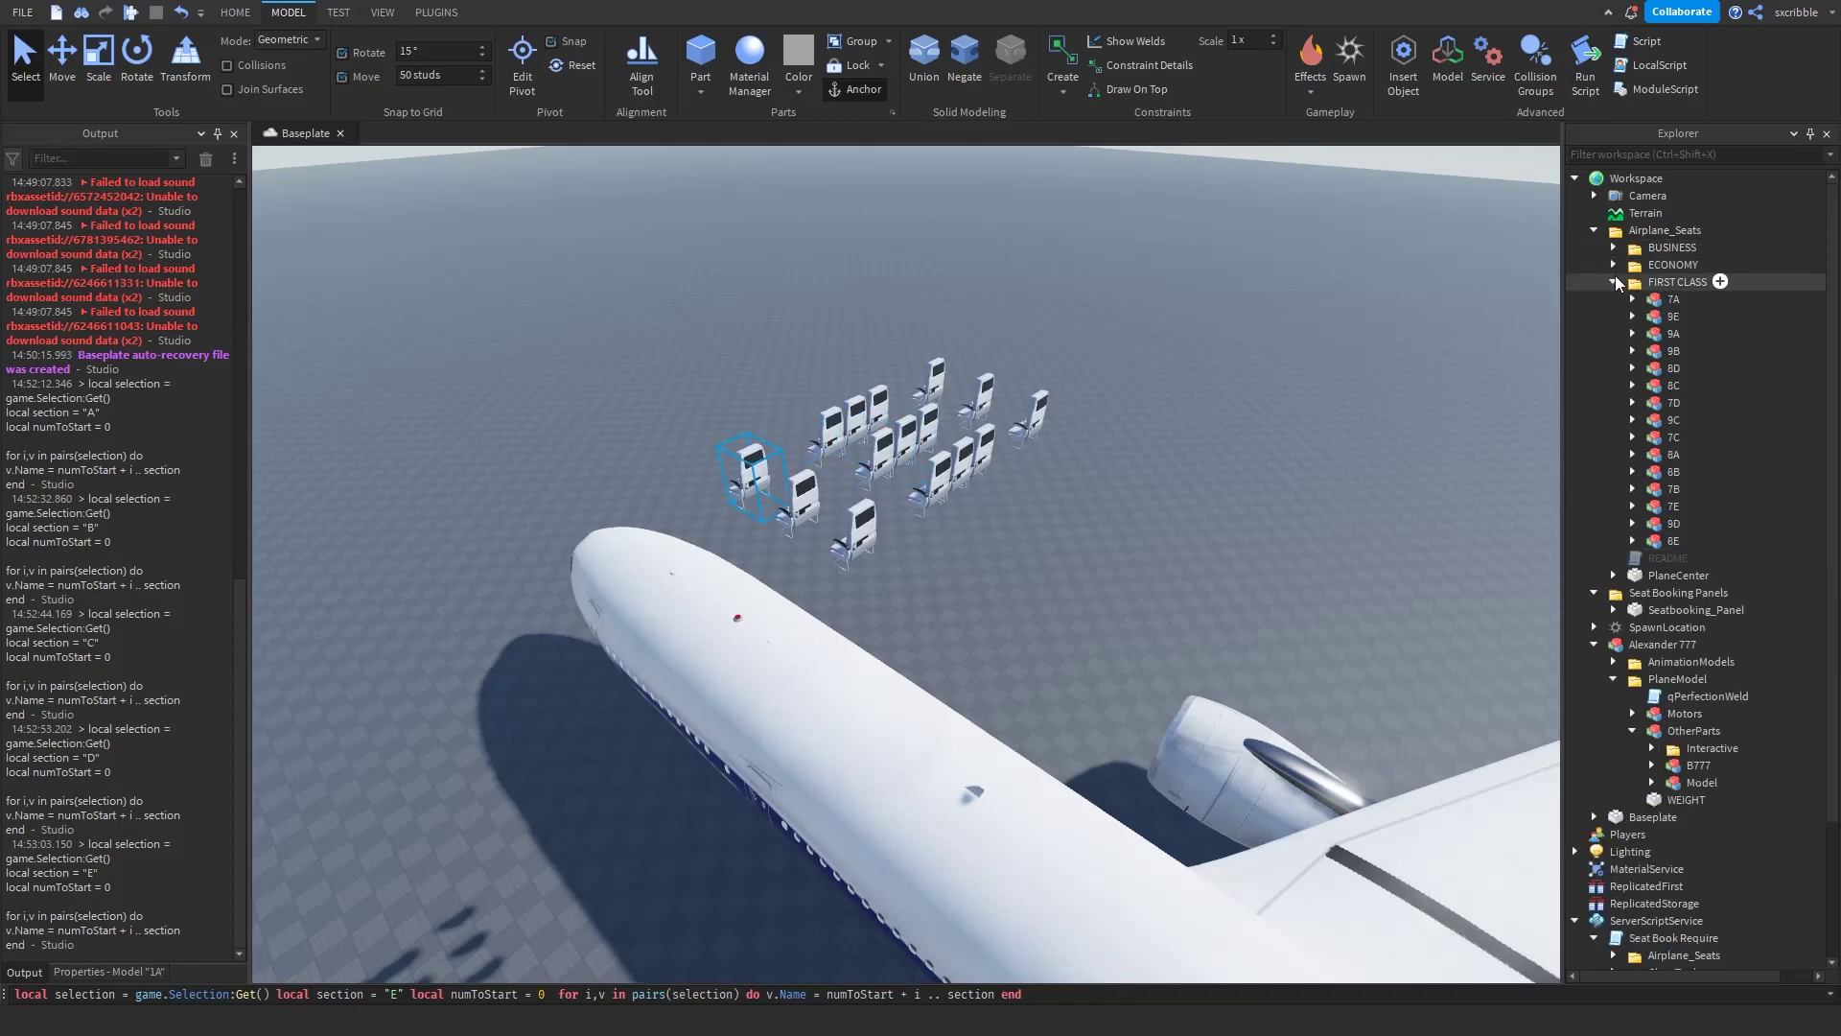
pyautogui.click(1615, 278)
pyautogui.moveTo(1645, 228); pyautogui.dragTo(1694, 235)
pyautogui.moveTo(1729, 474); pyautogui.dragTo(1730, 476)
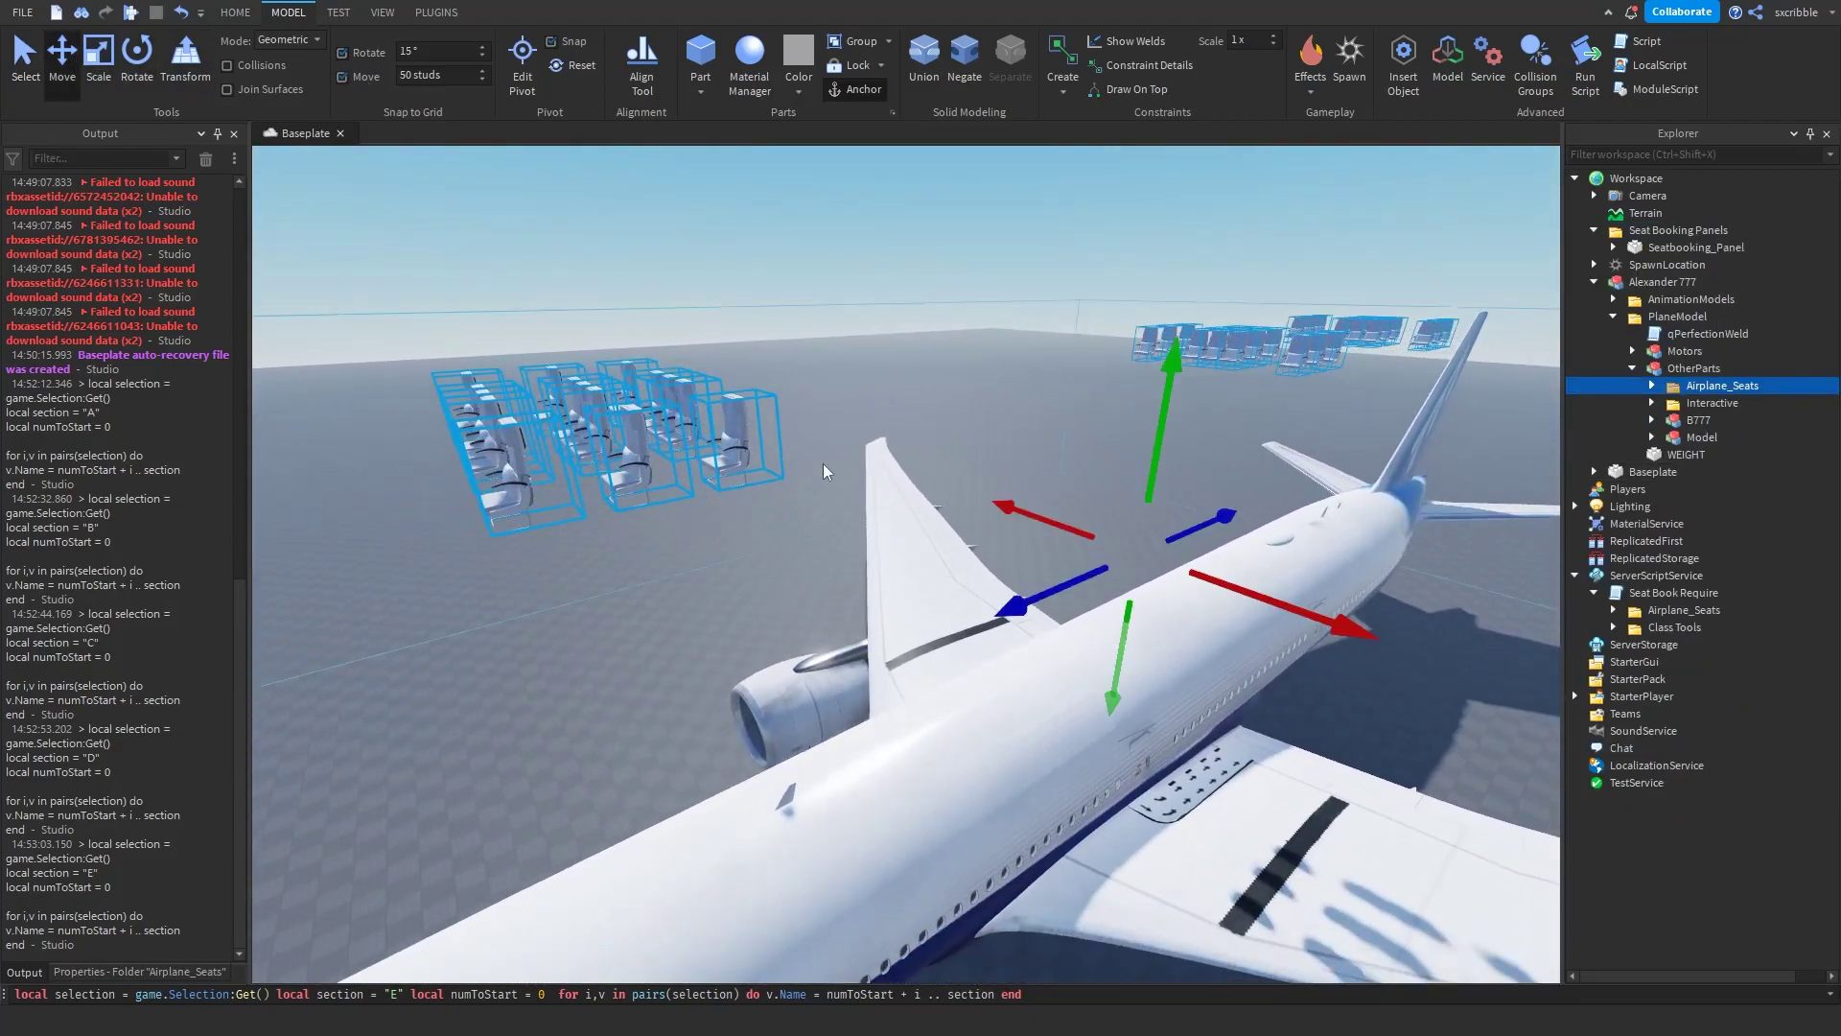
# Step: Lower all the seats from above the aircraft into the cabin and look inside the fuselage
pyautogui.moveTo(1152, 434); pyautogui.dragTo(1171, 568)
pyautogui.scroll(5, 1180, 592)
pyautogui.moveTo(1177, 589)
pyautogui.mouseDown(button='right')
pyautogui.moveTo(868, 818)
pyautogui.moveTo(1179, 590)
pyautogui.mouseUp(button='right')
pyautogui.scroll(-5, 1179, 589)
pyautogui.scroll(-4, 1146, 435)
pyautogui.click(978, 382)
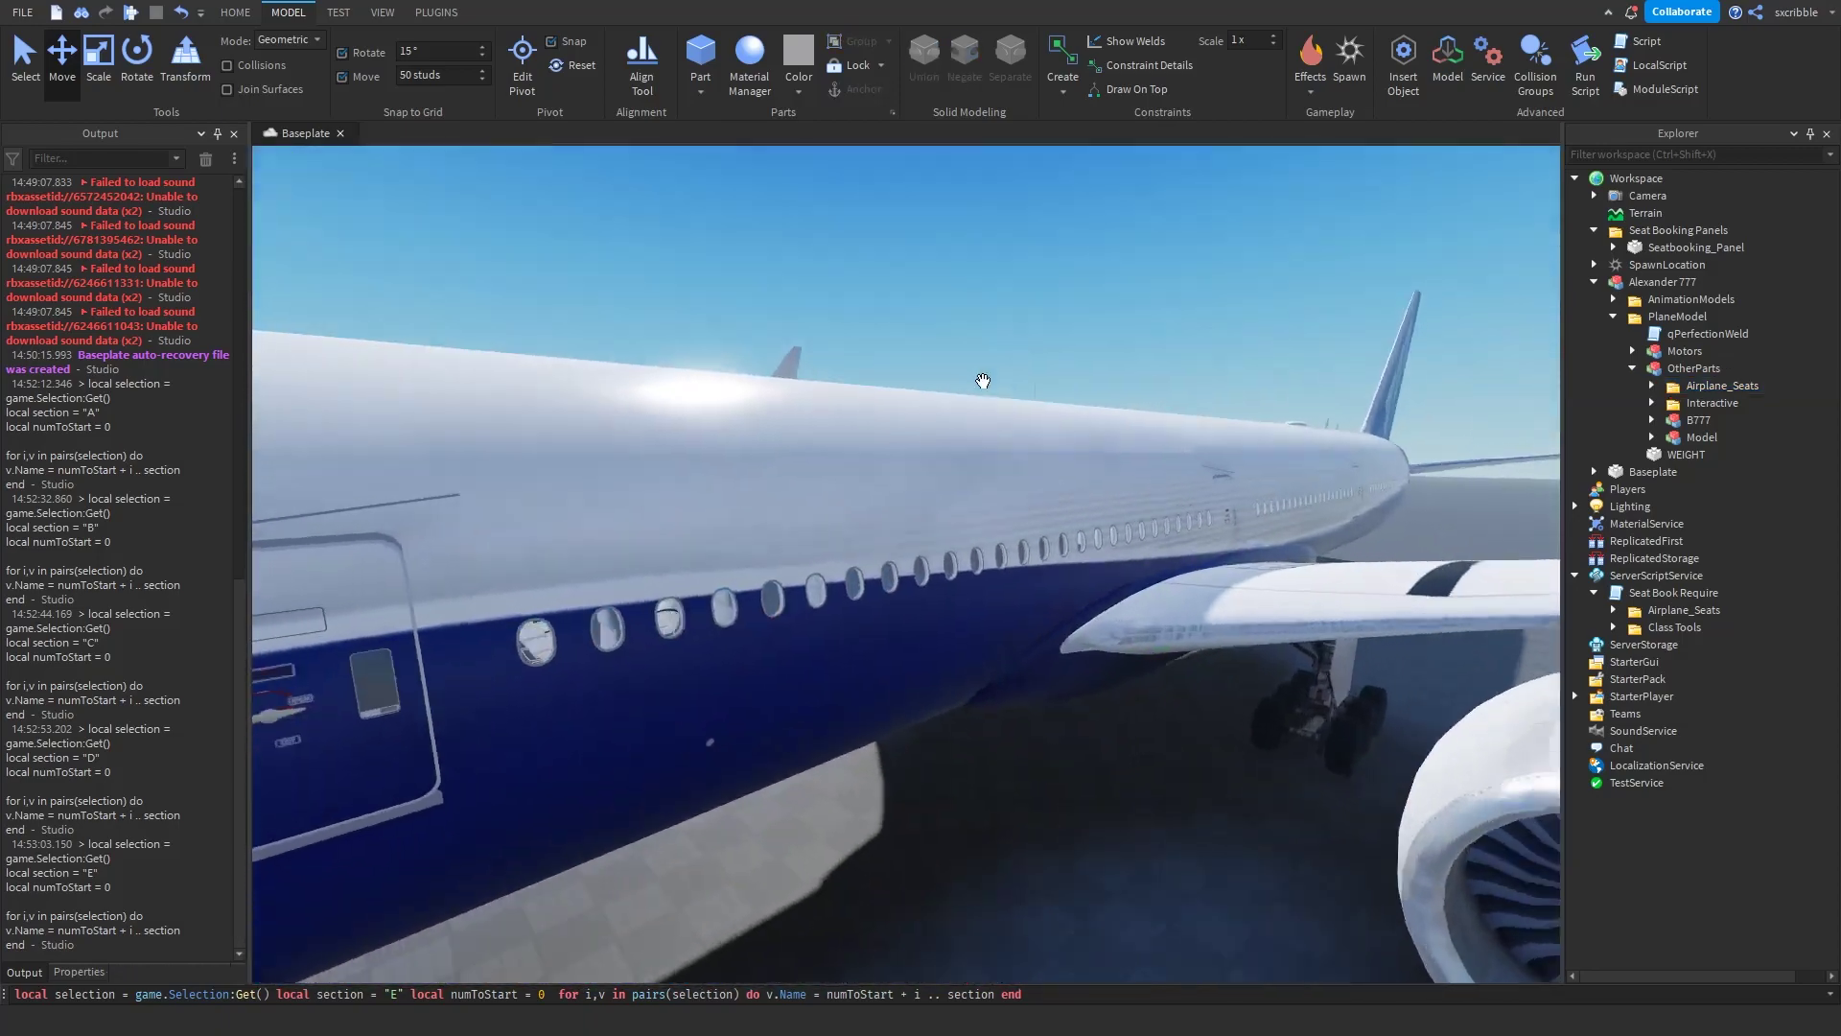
pyautogui.scroll(6, 982, 381)
pyautogui.hotkey('alt', 'p')
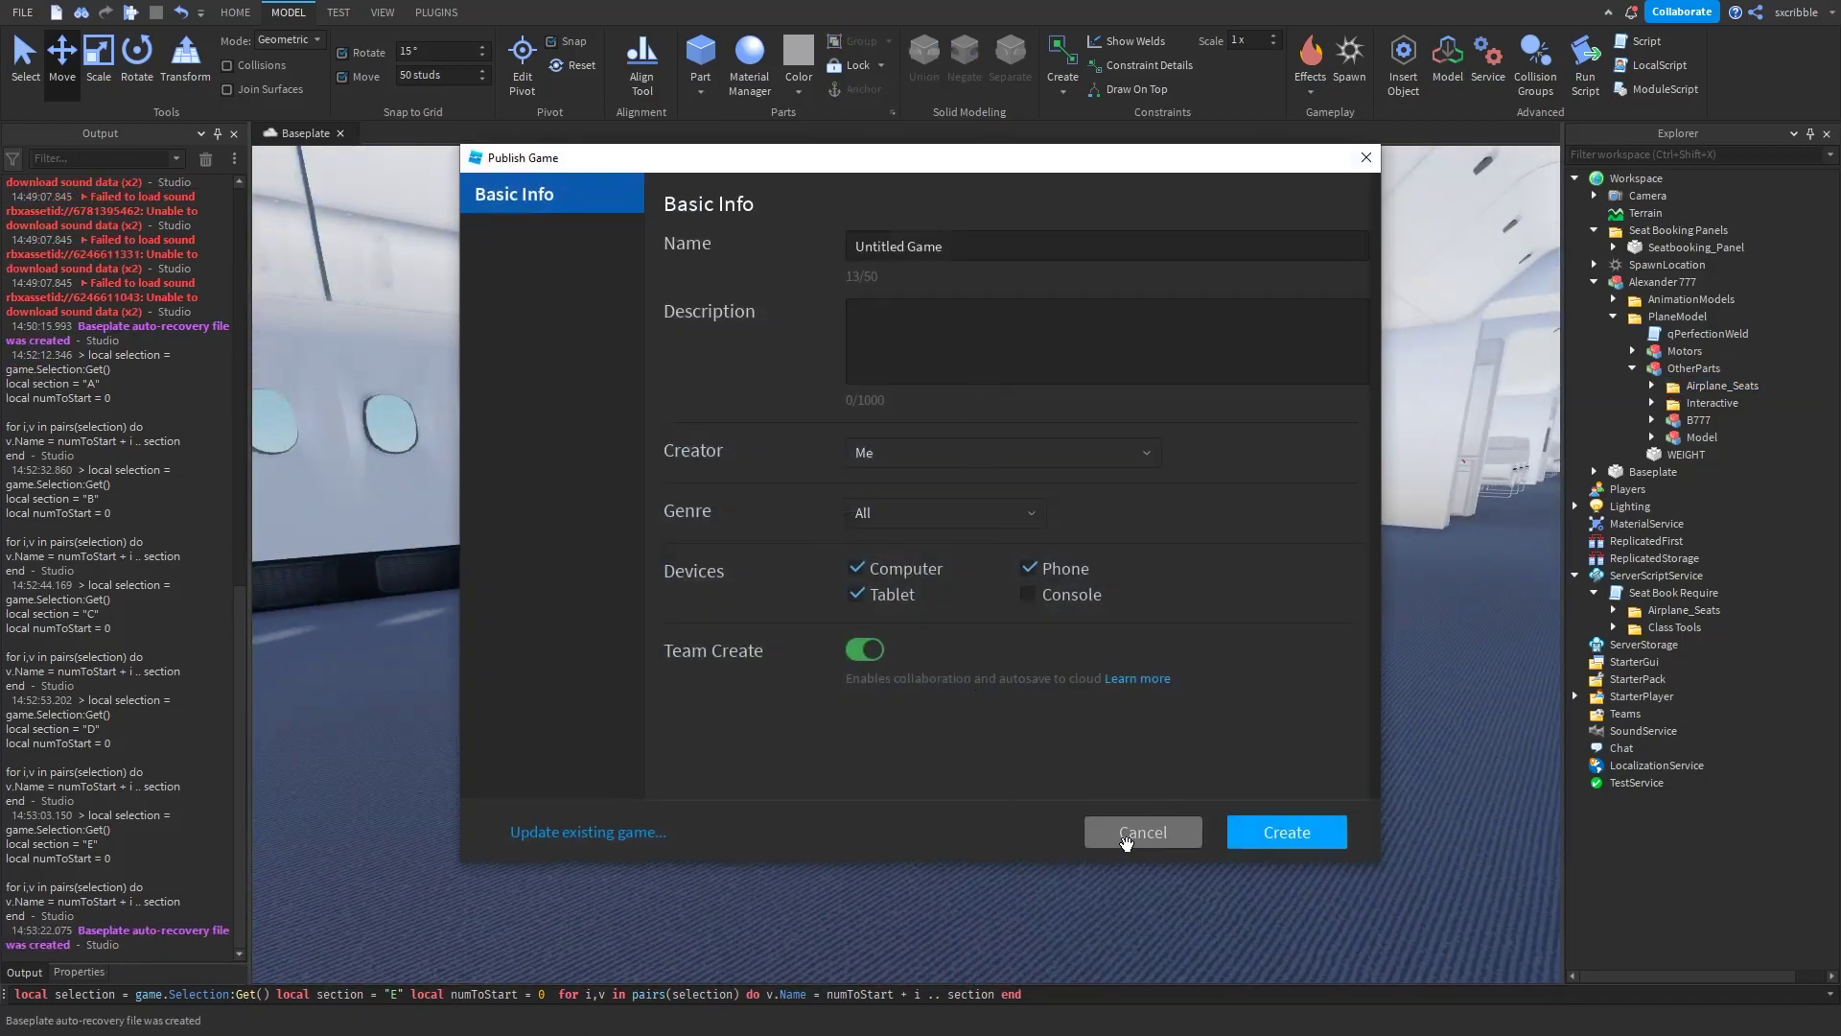
pyautogui.click(1121, 831)
pyautogui.scroll(-3, 1085, 650)
# Step: Publish the place to Roblox as a new game named "testing" with Team Create turned off
pyautogui.hotkey('alt', 'p')
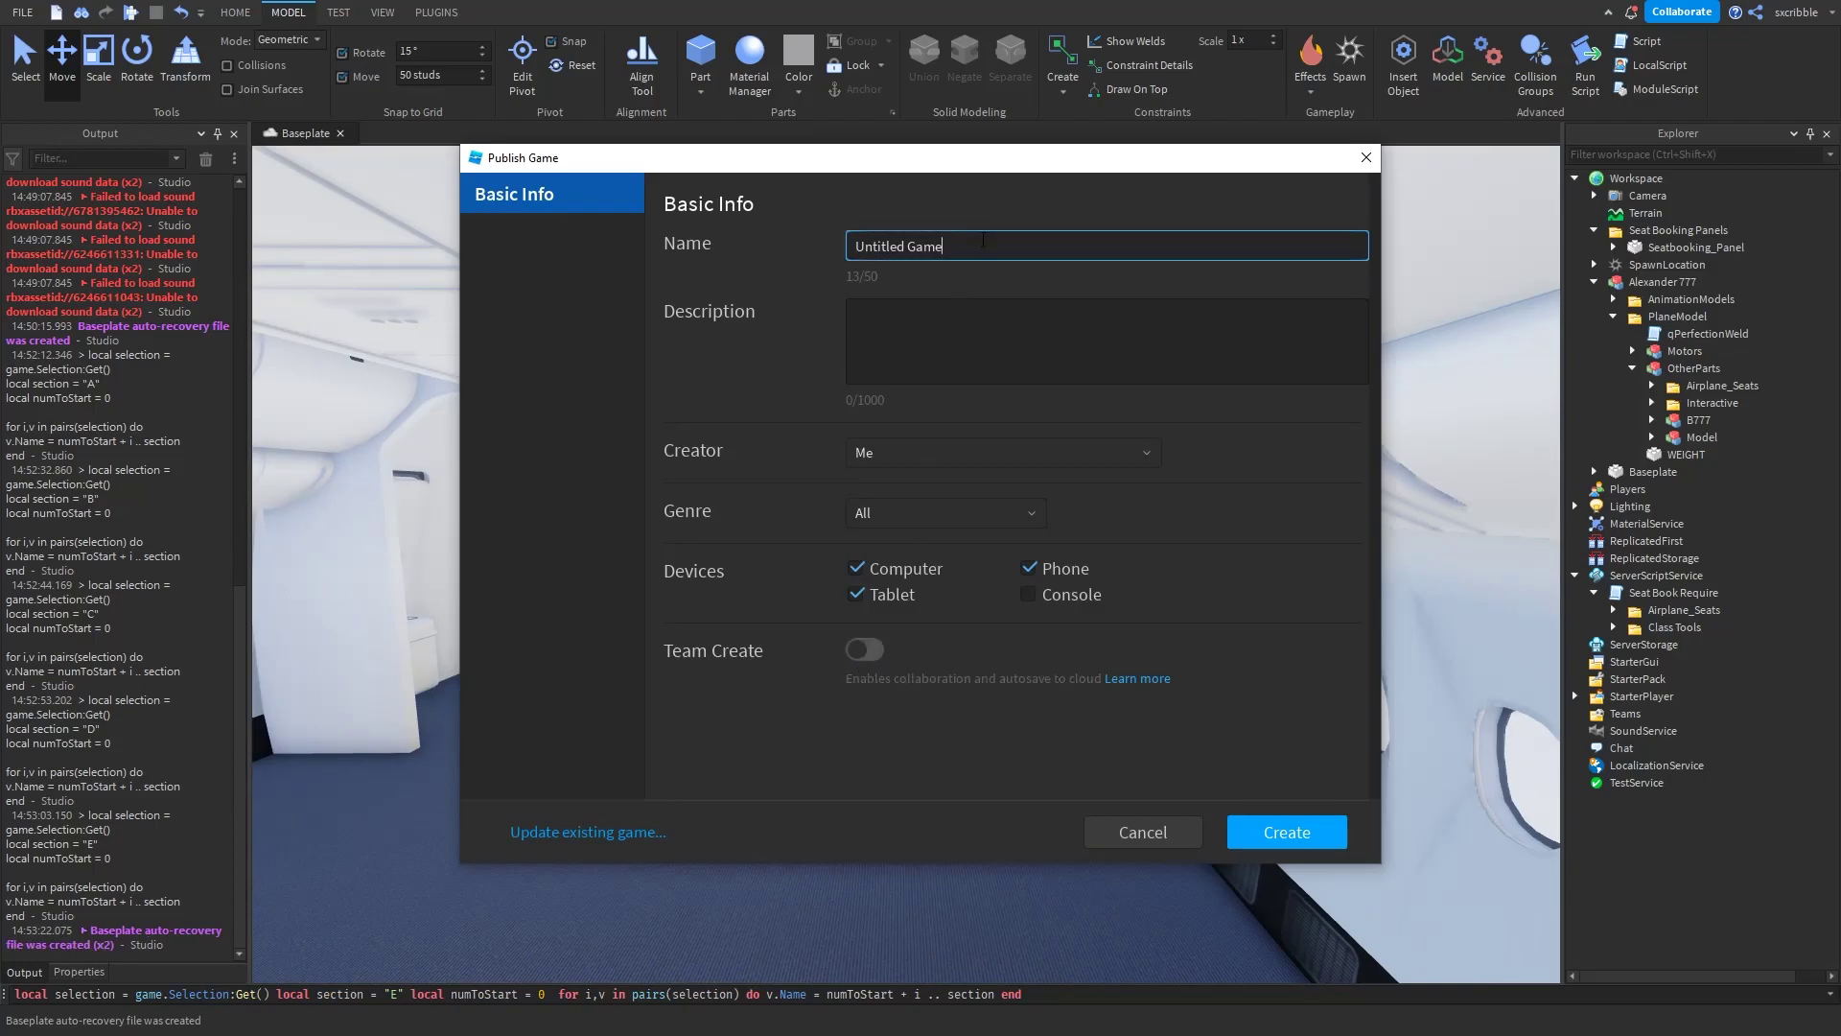
pyautogui.click(1280, 817)
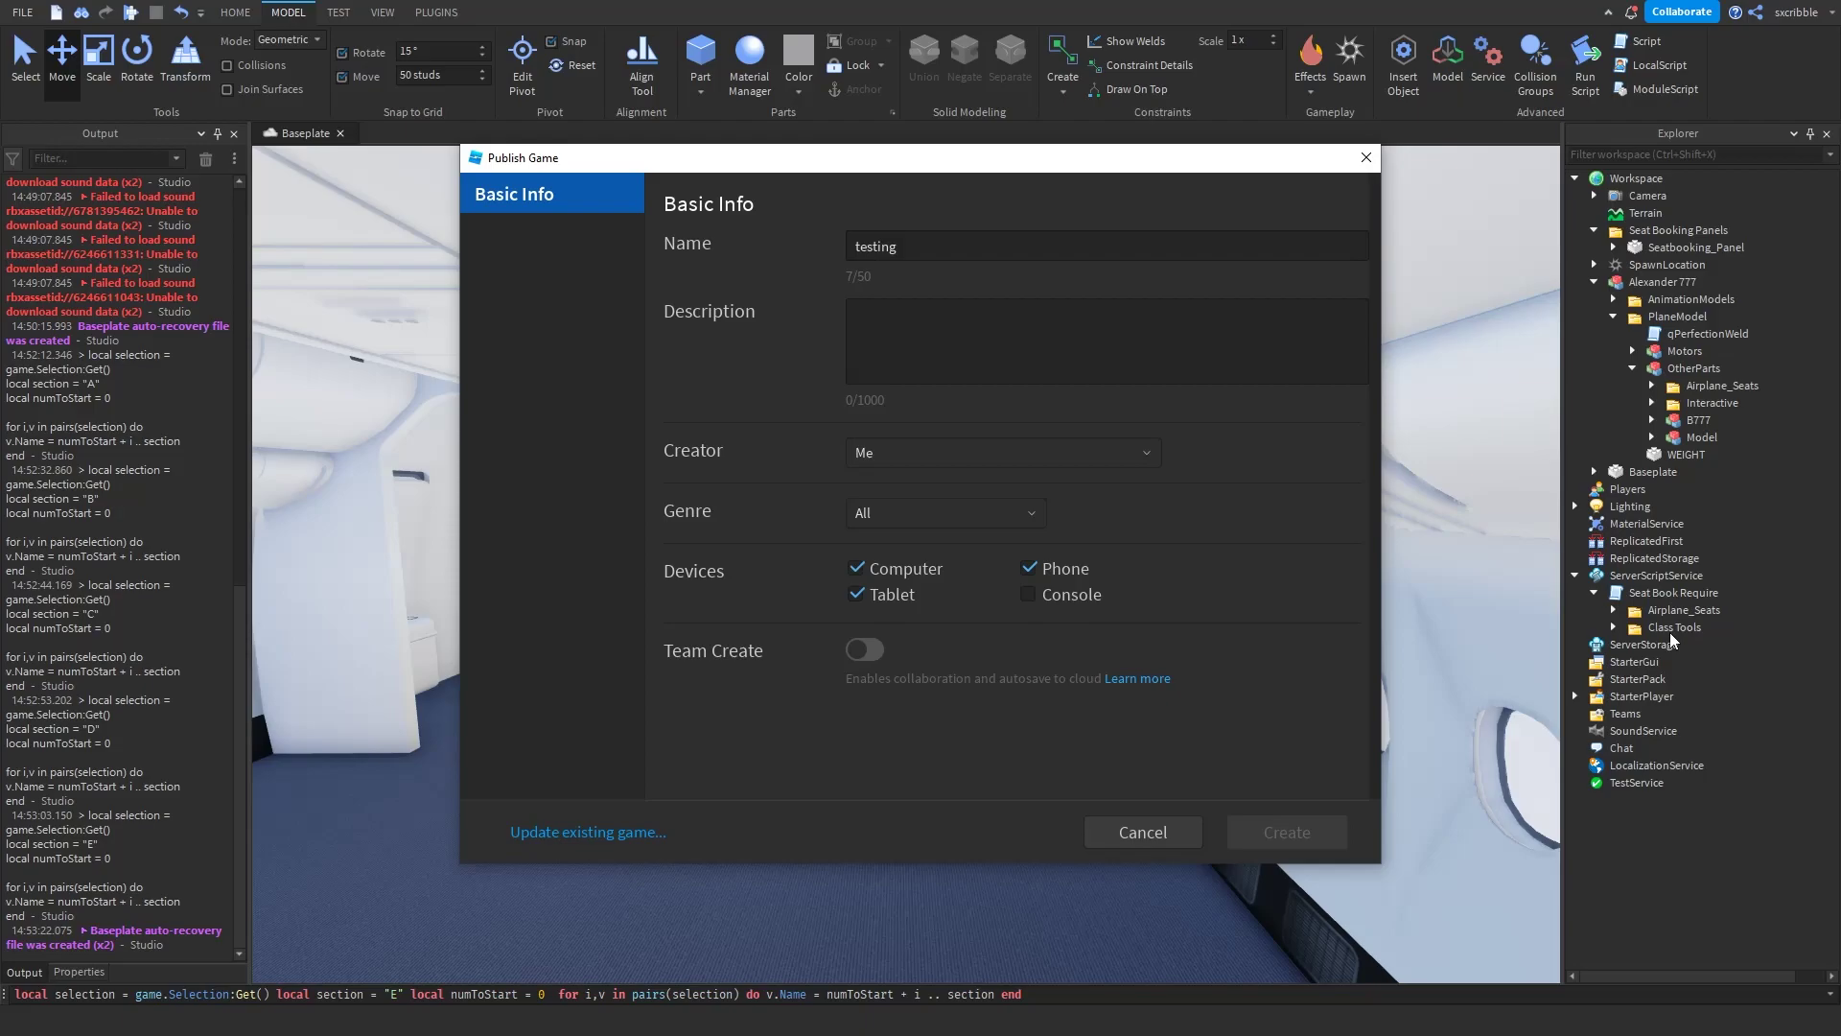
pyautogui.click(923, 792)
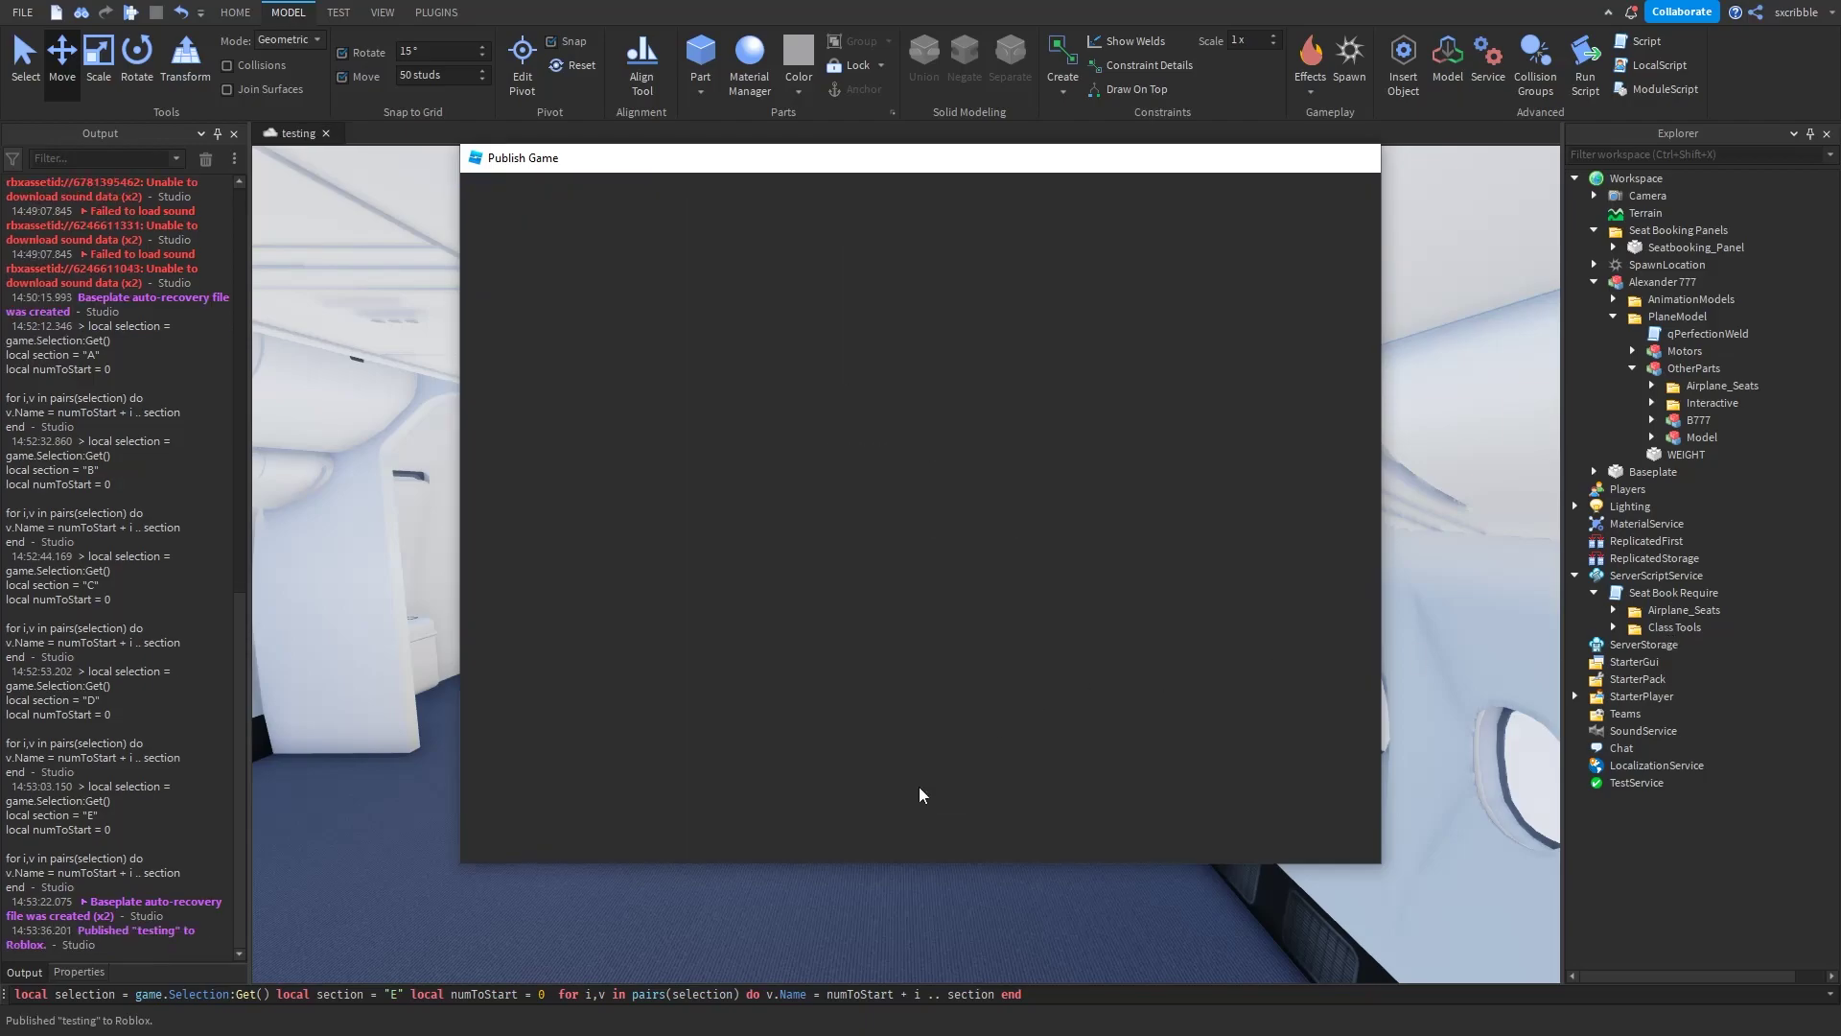
# Step: Bring the MiaTech SCI model into the workspace near the spawn location and the seat booking panel
pyautogui.moveTo(1012, 505); pyautogui.dragTo(969, 405, button='right')
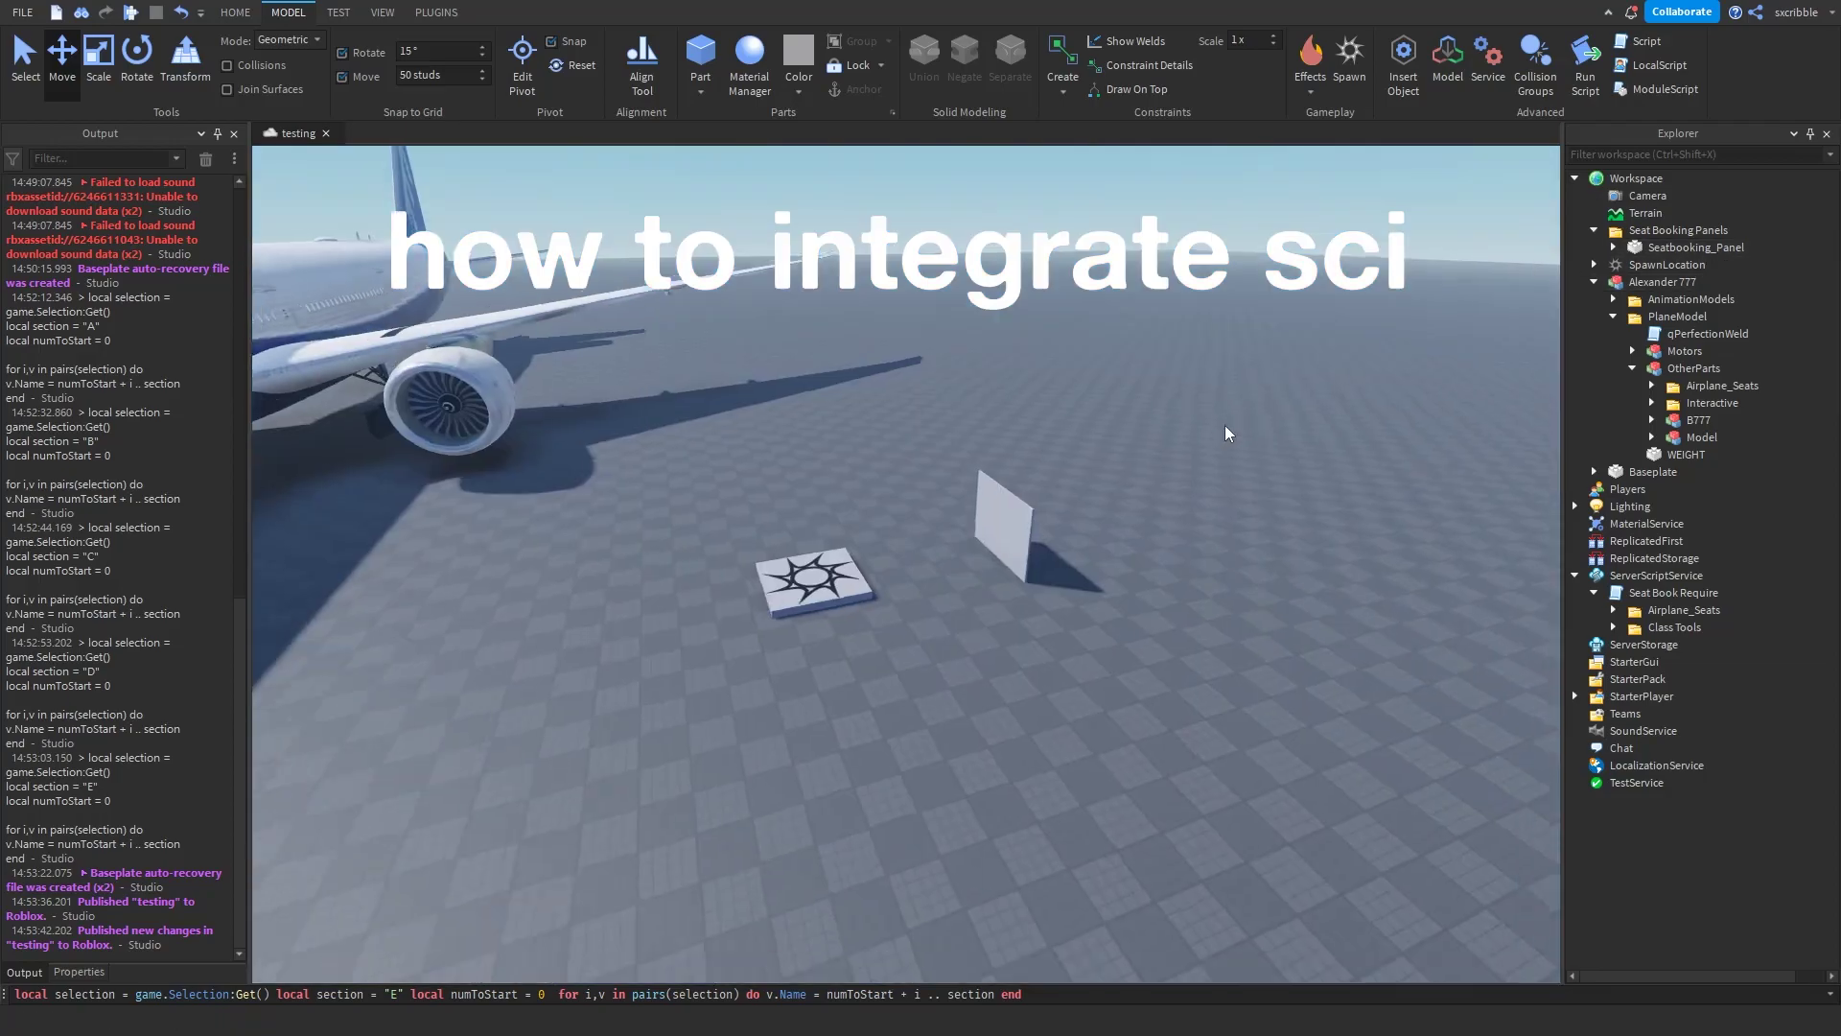
pyautogui.press('w')
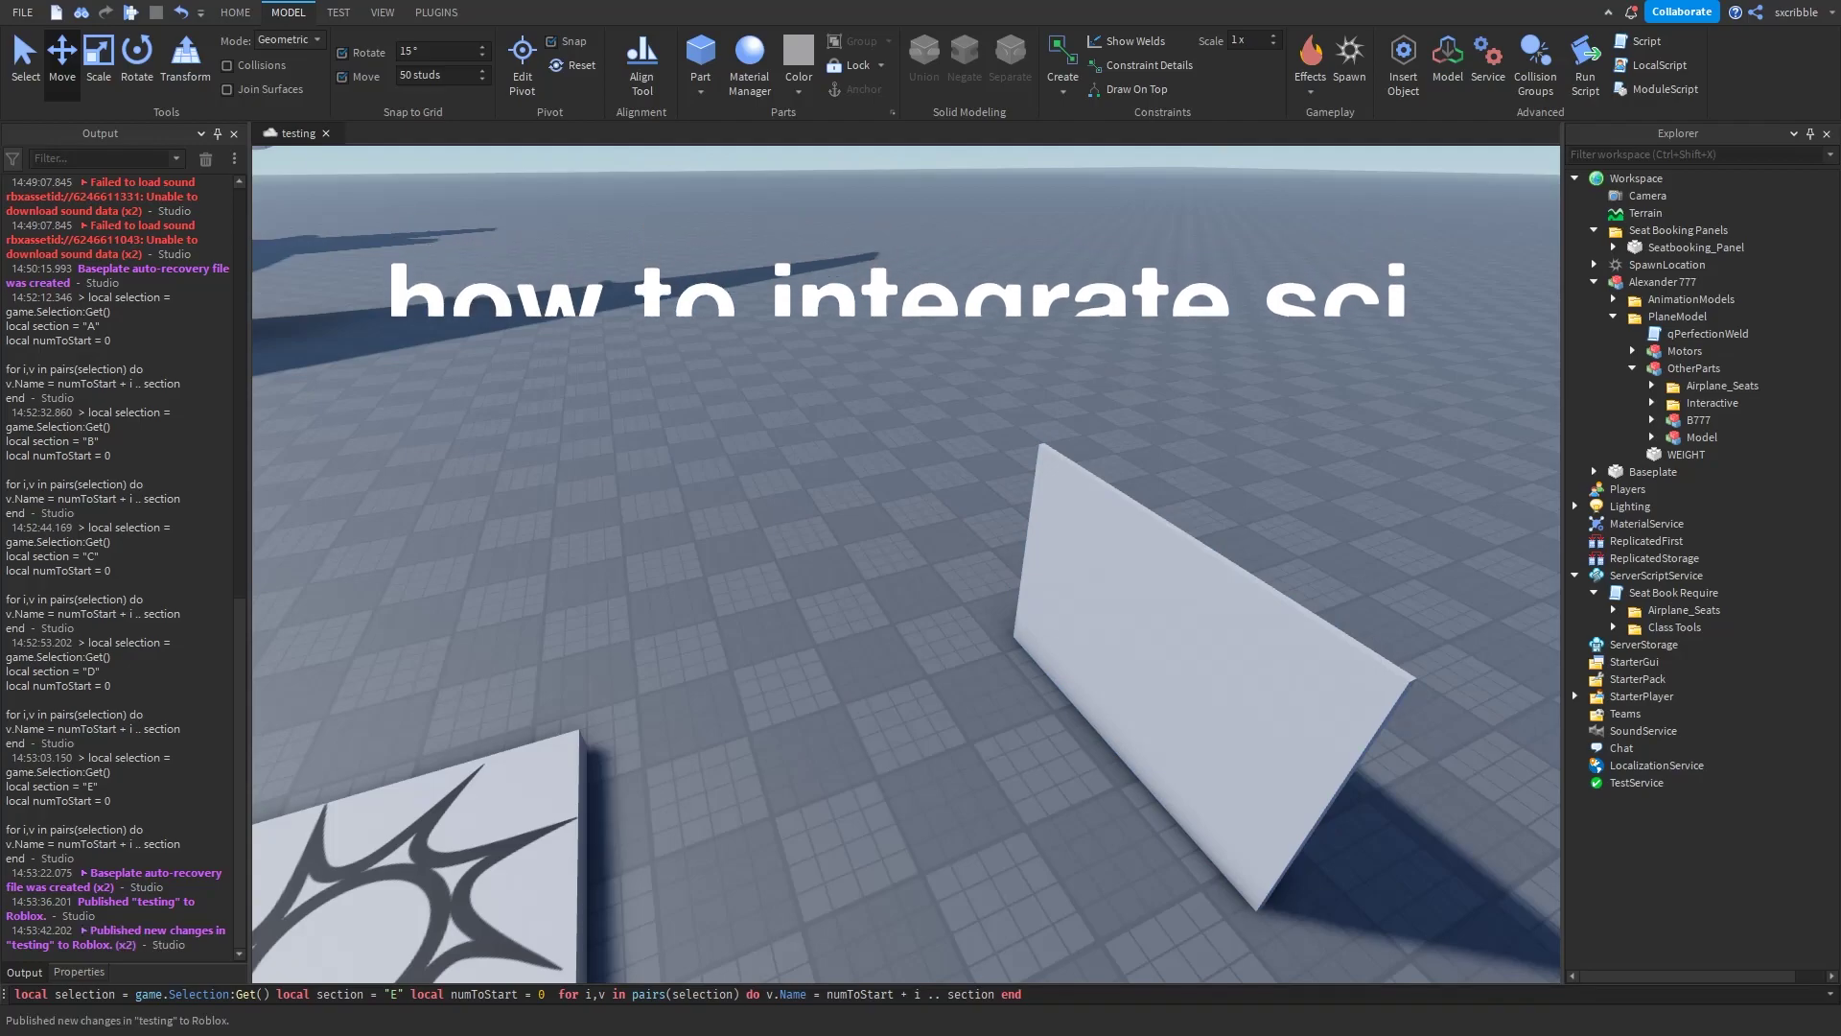
pyautogui.hotkey('alt', 'Tab')
pyautogui.click(767, 460)
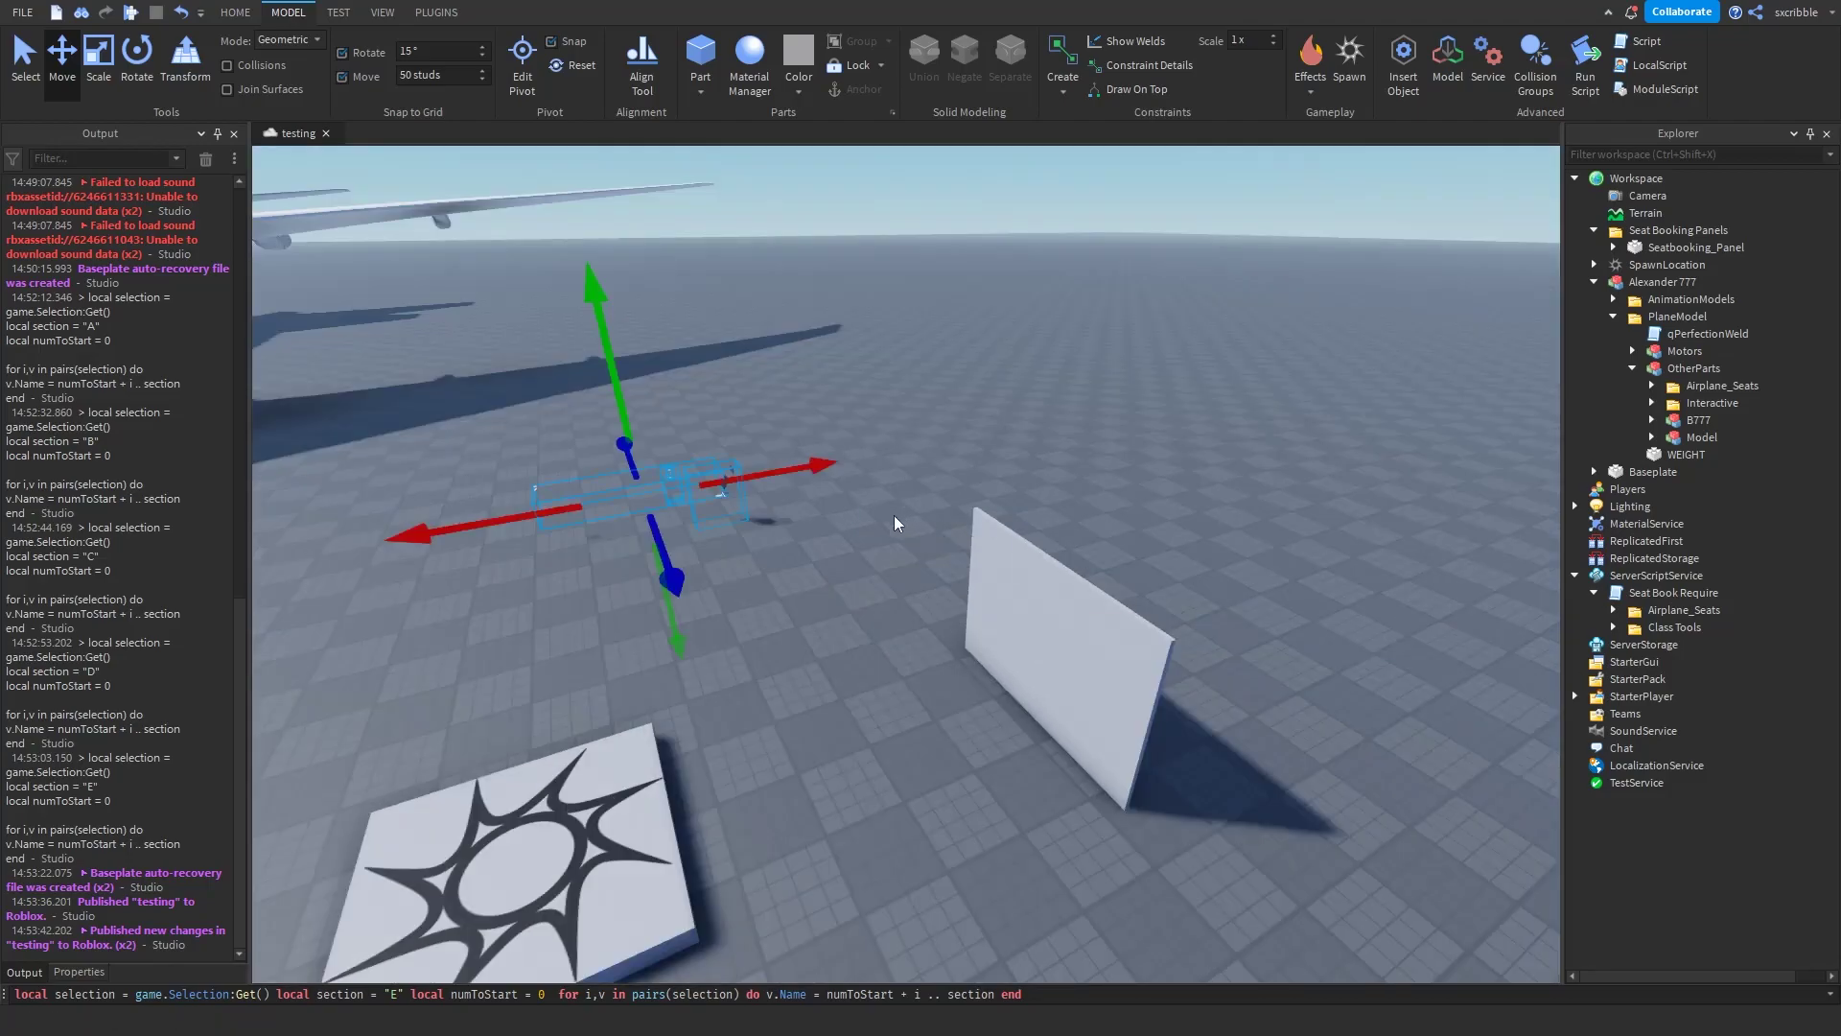
pyautogui.hotkey('ctrl', 'v')
# Step: Move the MiaTech SCI model beside the seat booking panel and set the move snap to 0.25 studs
pyautogui.moveTo(978, 444); pyautogui.dragTo(1011, 467, button='right')
pyautogui.moveTo(789, 485); pyautogui.dragTo(890, 519)
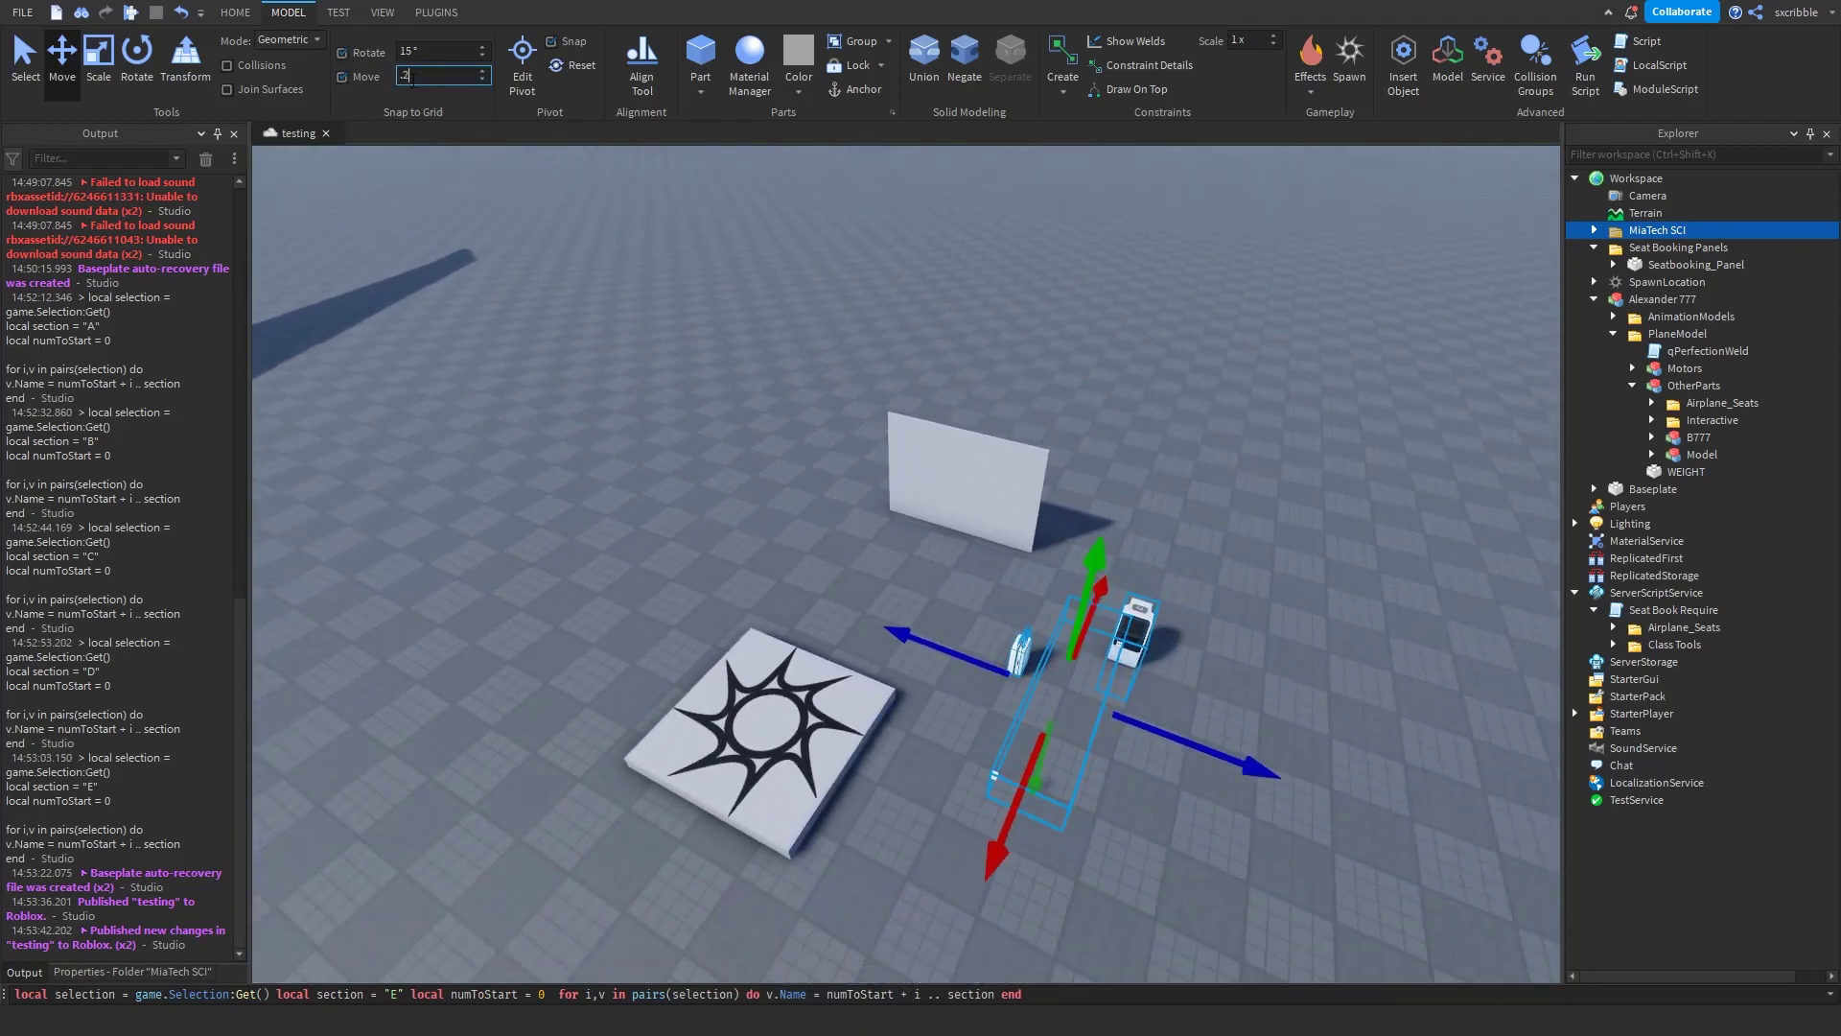
pyautogui.moveTo(1319, 674); pyautogui.dragTo(1333, 671, button='right')
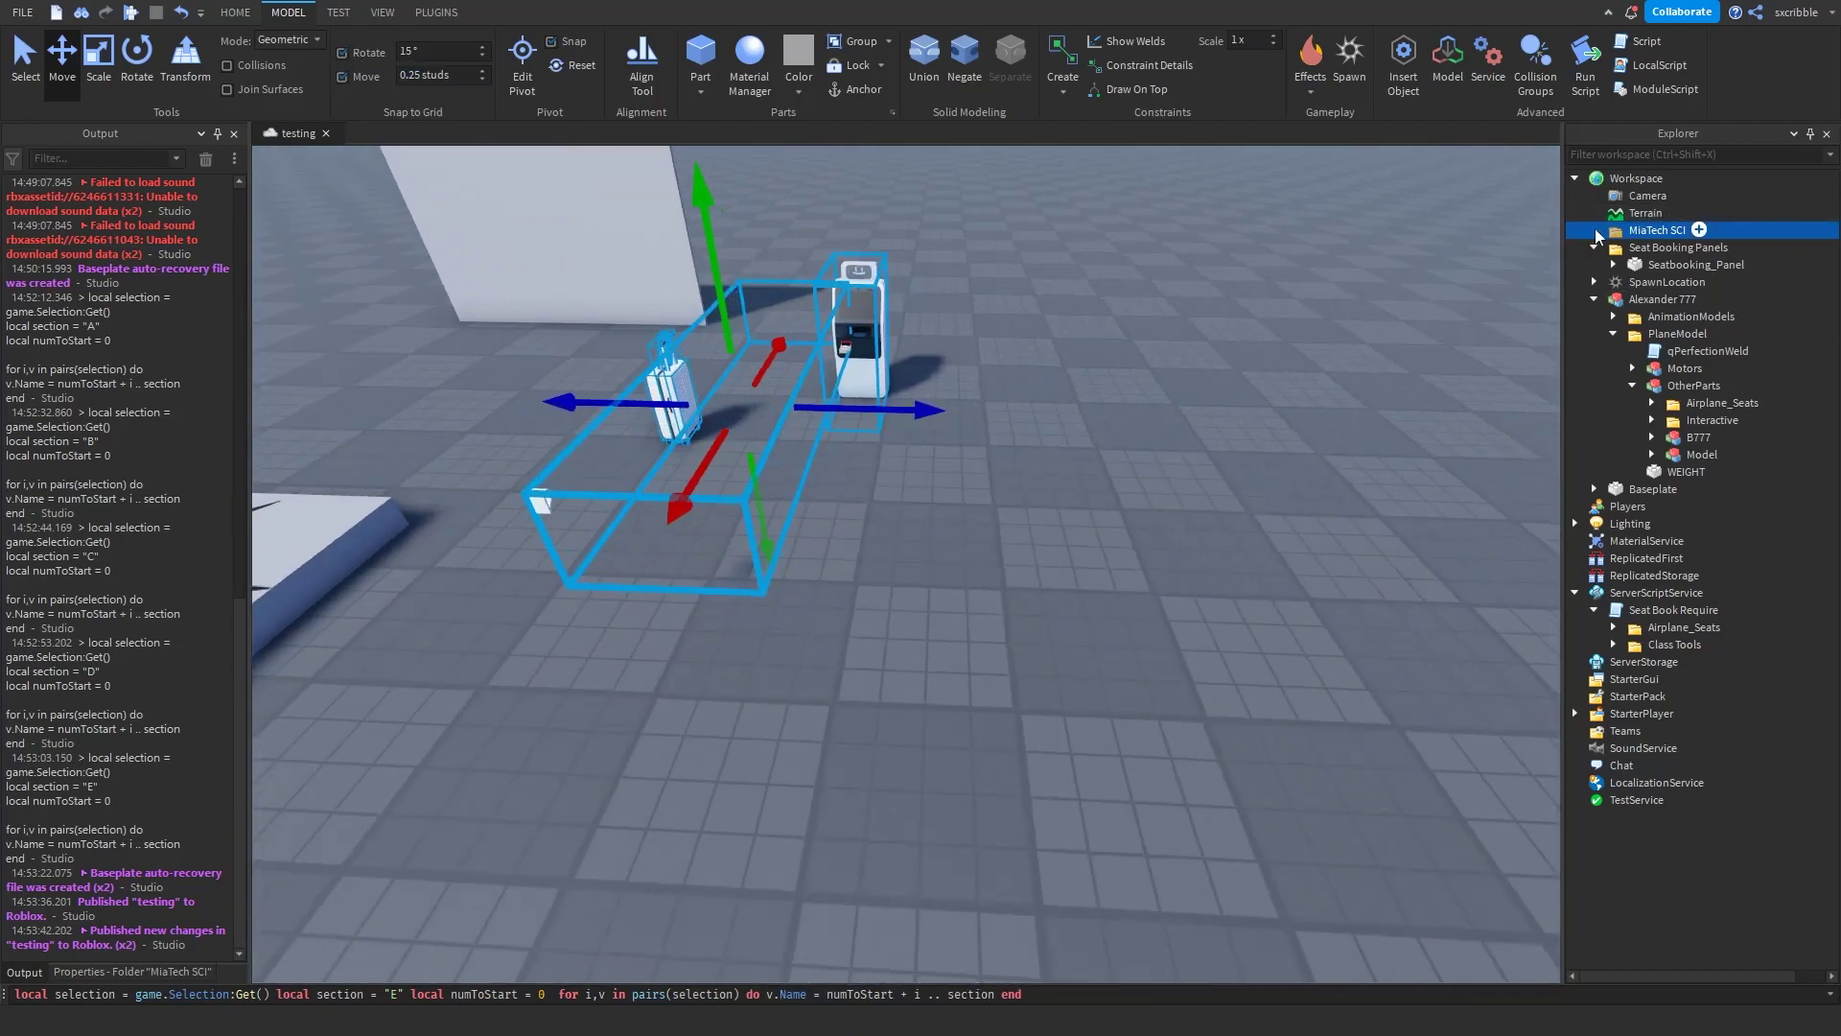
# Step: Expand the MiaTech SCI folder and move its README script into ServerScriptService
pyautogui.click(1593, 230)
pyautogui.moveTo(1320, 537); pyautogui.dragTo(1319, 508, button='right')
pyautogui.moveTo(1654, 249); pyautogui.dragTo(1619, 628)
# Step: Examine the README script's Customisation, SCI_Classes and Suitcase items and the contents of the MiaSCI model
pyautogui.click(1593, 629)
pyautogui.click(1629, 644)
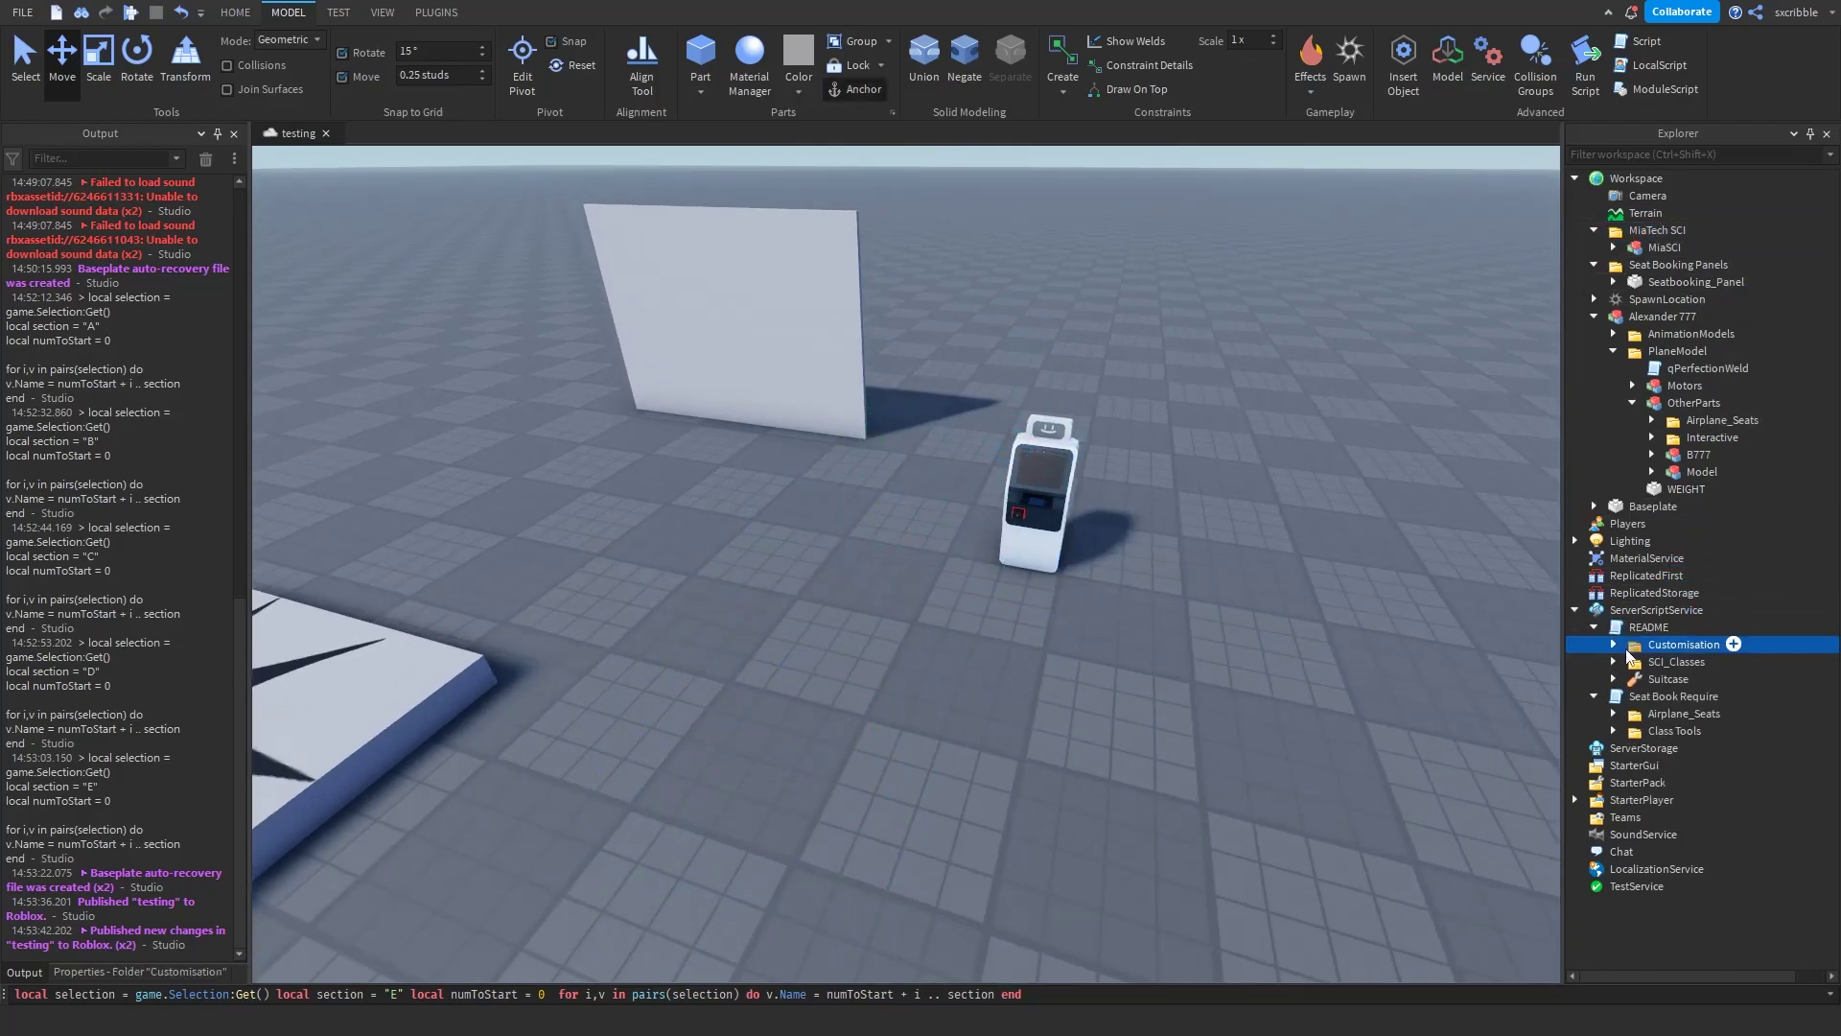
pyautogui.click(1625, 662)
pyautogui.click(1625, 677)
pyautogui.click(1613, 661)
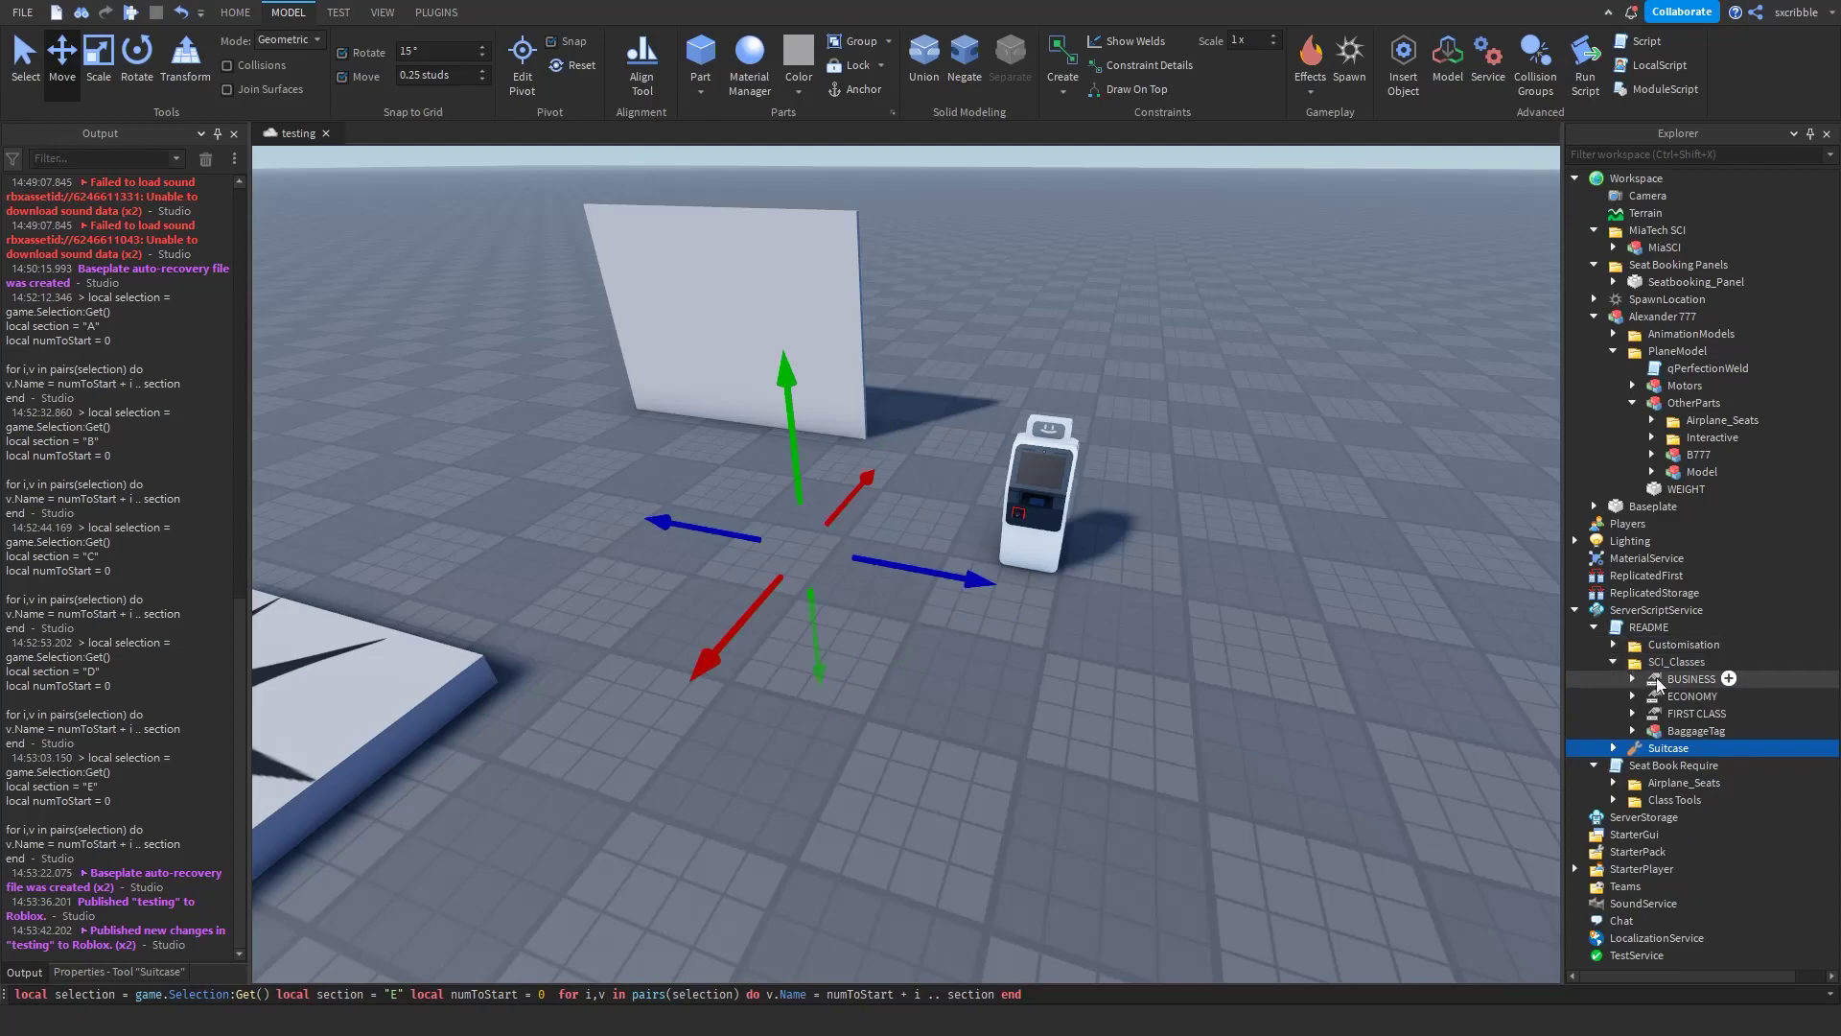
pyautogui.click(1655, 678)
pyautogui.click(1613, 662)
pyautogui.click(1649, 247)
pyautogui.click(1614, 248)
pyautogui.click(1614, 247)
# Step: Move the Suitcase tool from the README script into StarterPack
pyautogui.click(1524, 422)
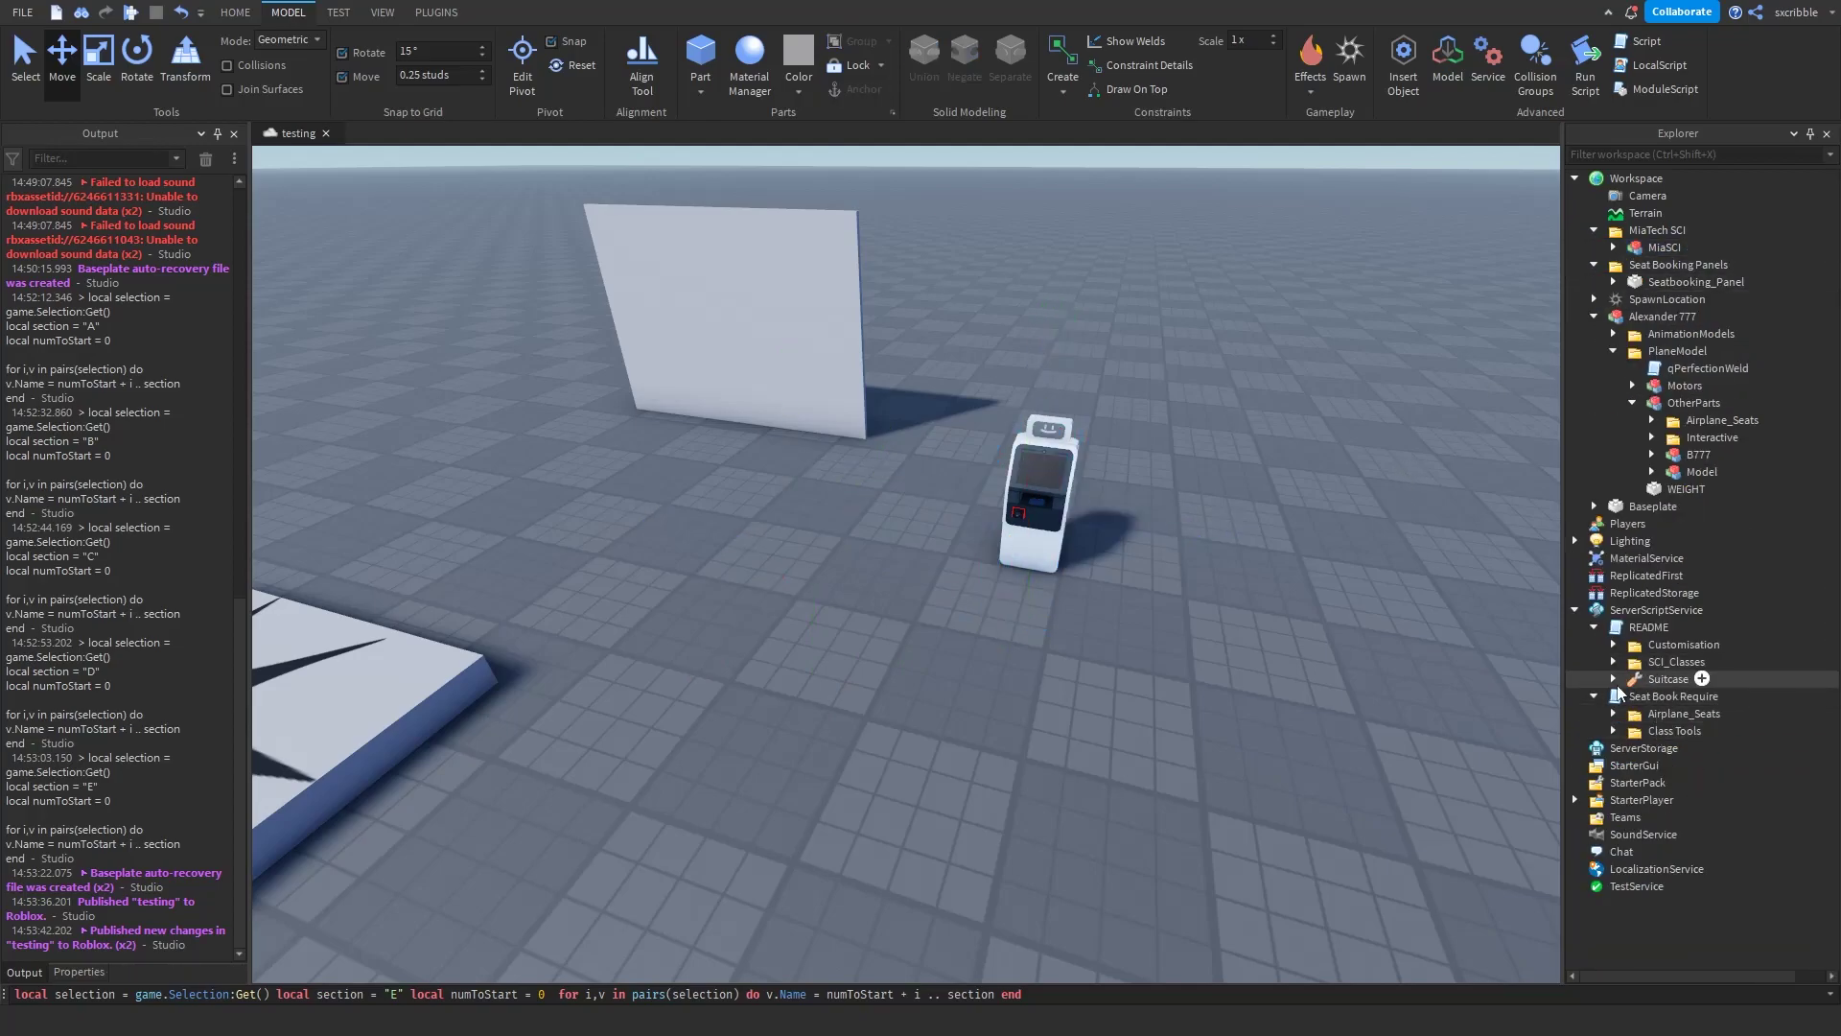
pyautogui.moveTo(1640, 677); pyautogui.dragTo(1705, 784)
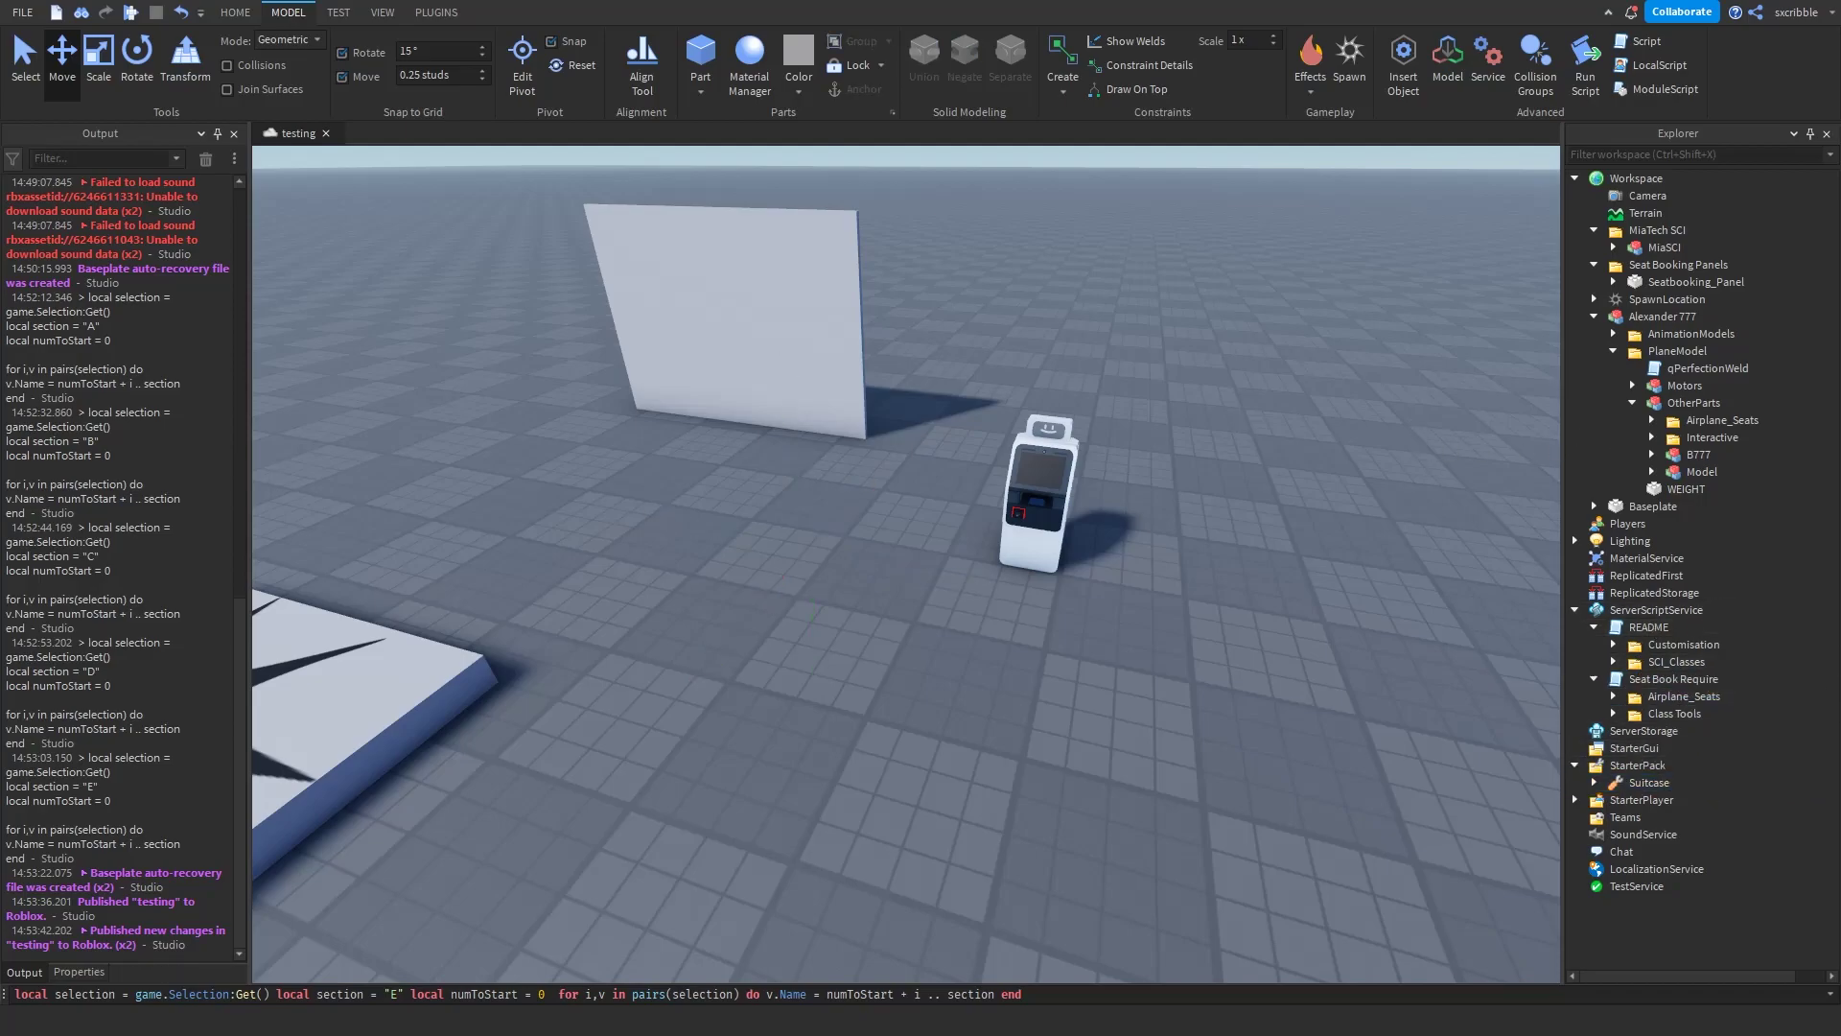
pyautogui.hotkey('alt', 'Tab')
pyautogui.hotkey('alt', 'Tab')
pyautogui.hotkey('alt', 'Tab')
pyautogui.hotkey('alt', 'Tab')
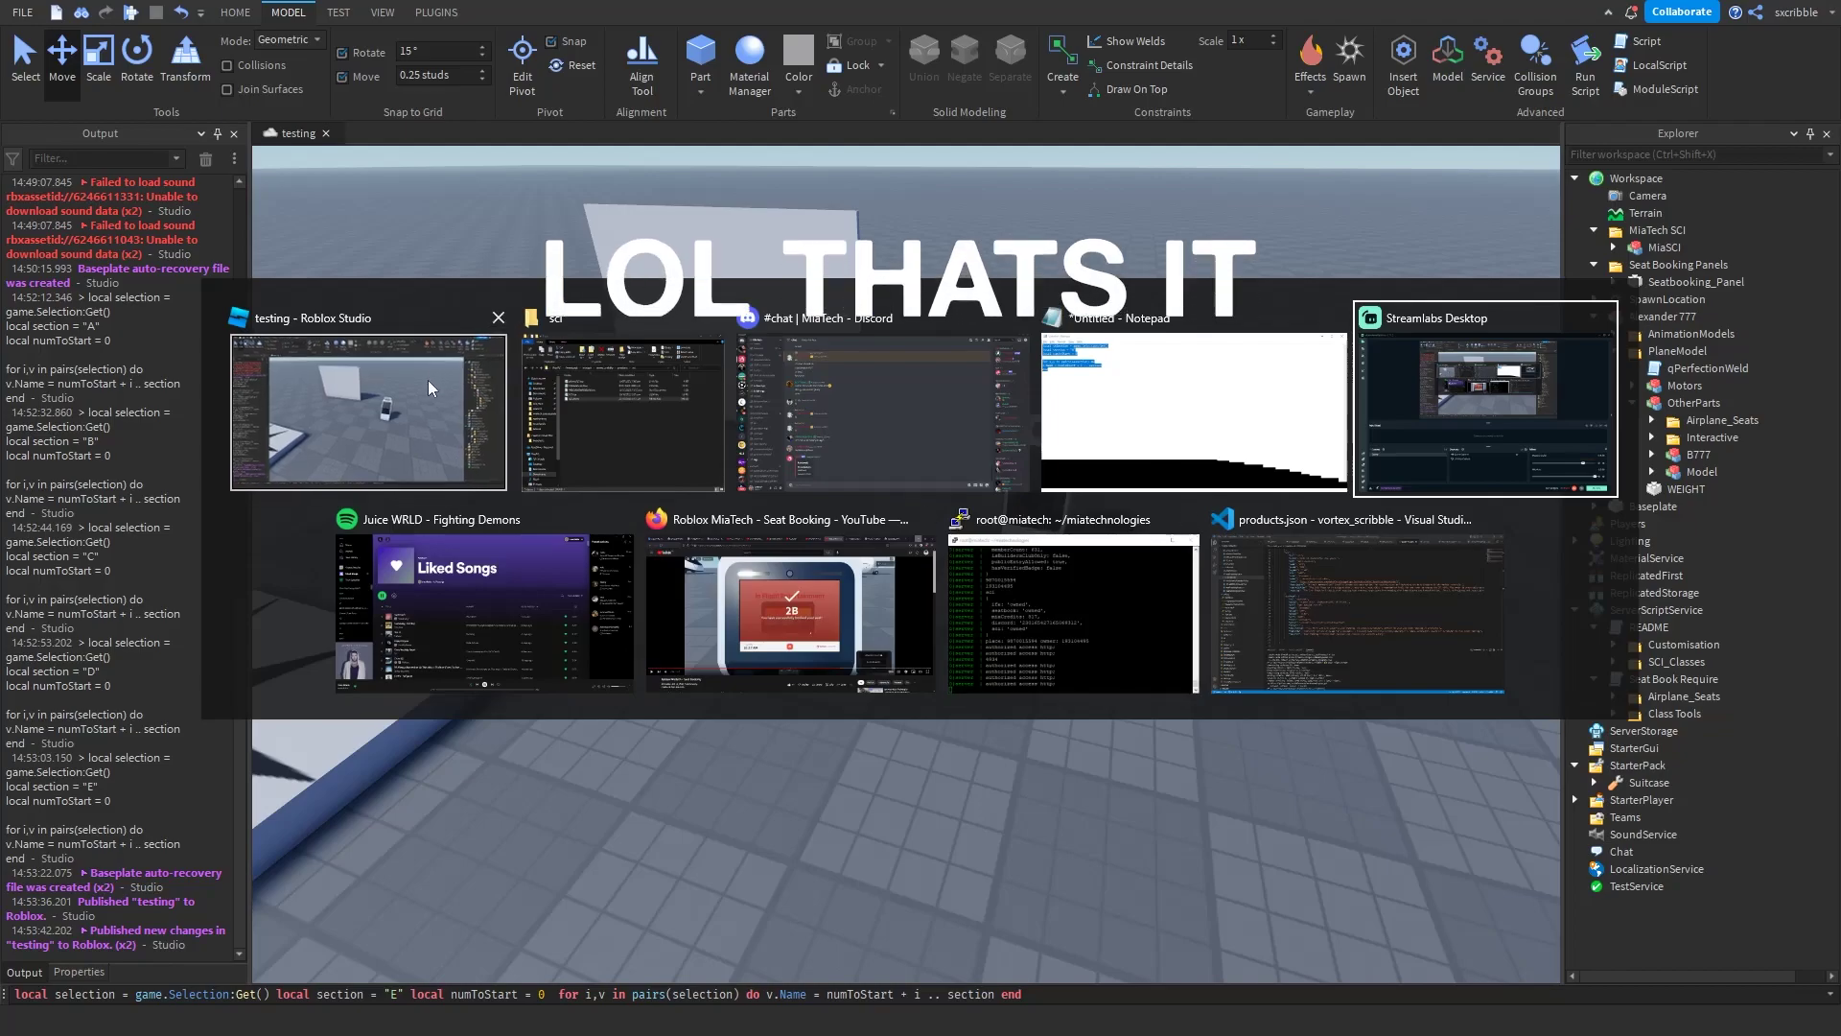
pyautogui.click(428, 380)
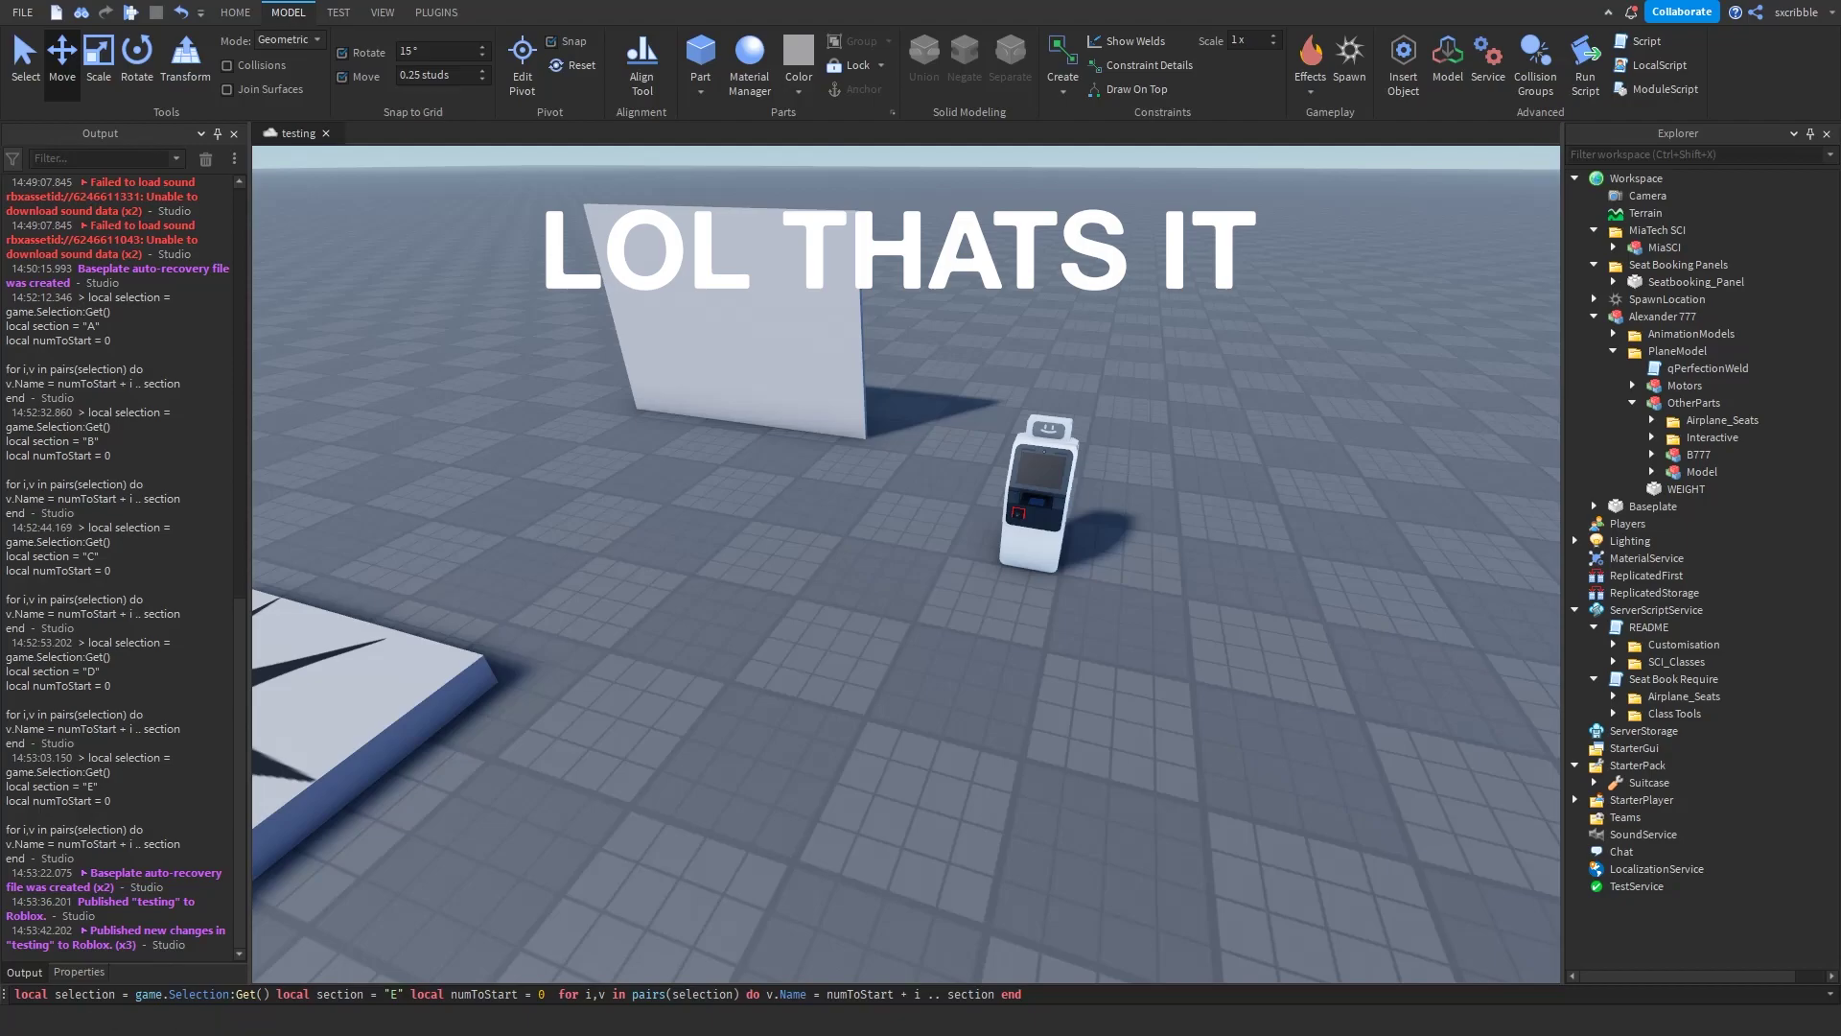
# Step: Switch to the Firefox browser and open the Roblox Create page to reach the testing experience
pyautogui.hotkey('alt', 'Tab')
pyautogui.click(603, 102)
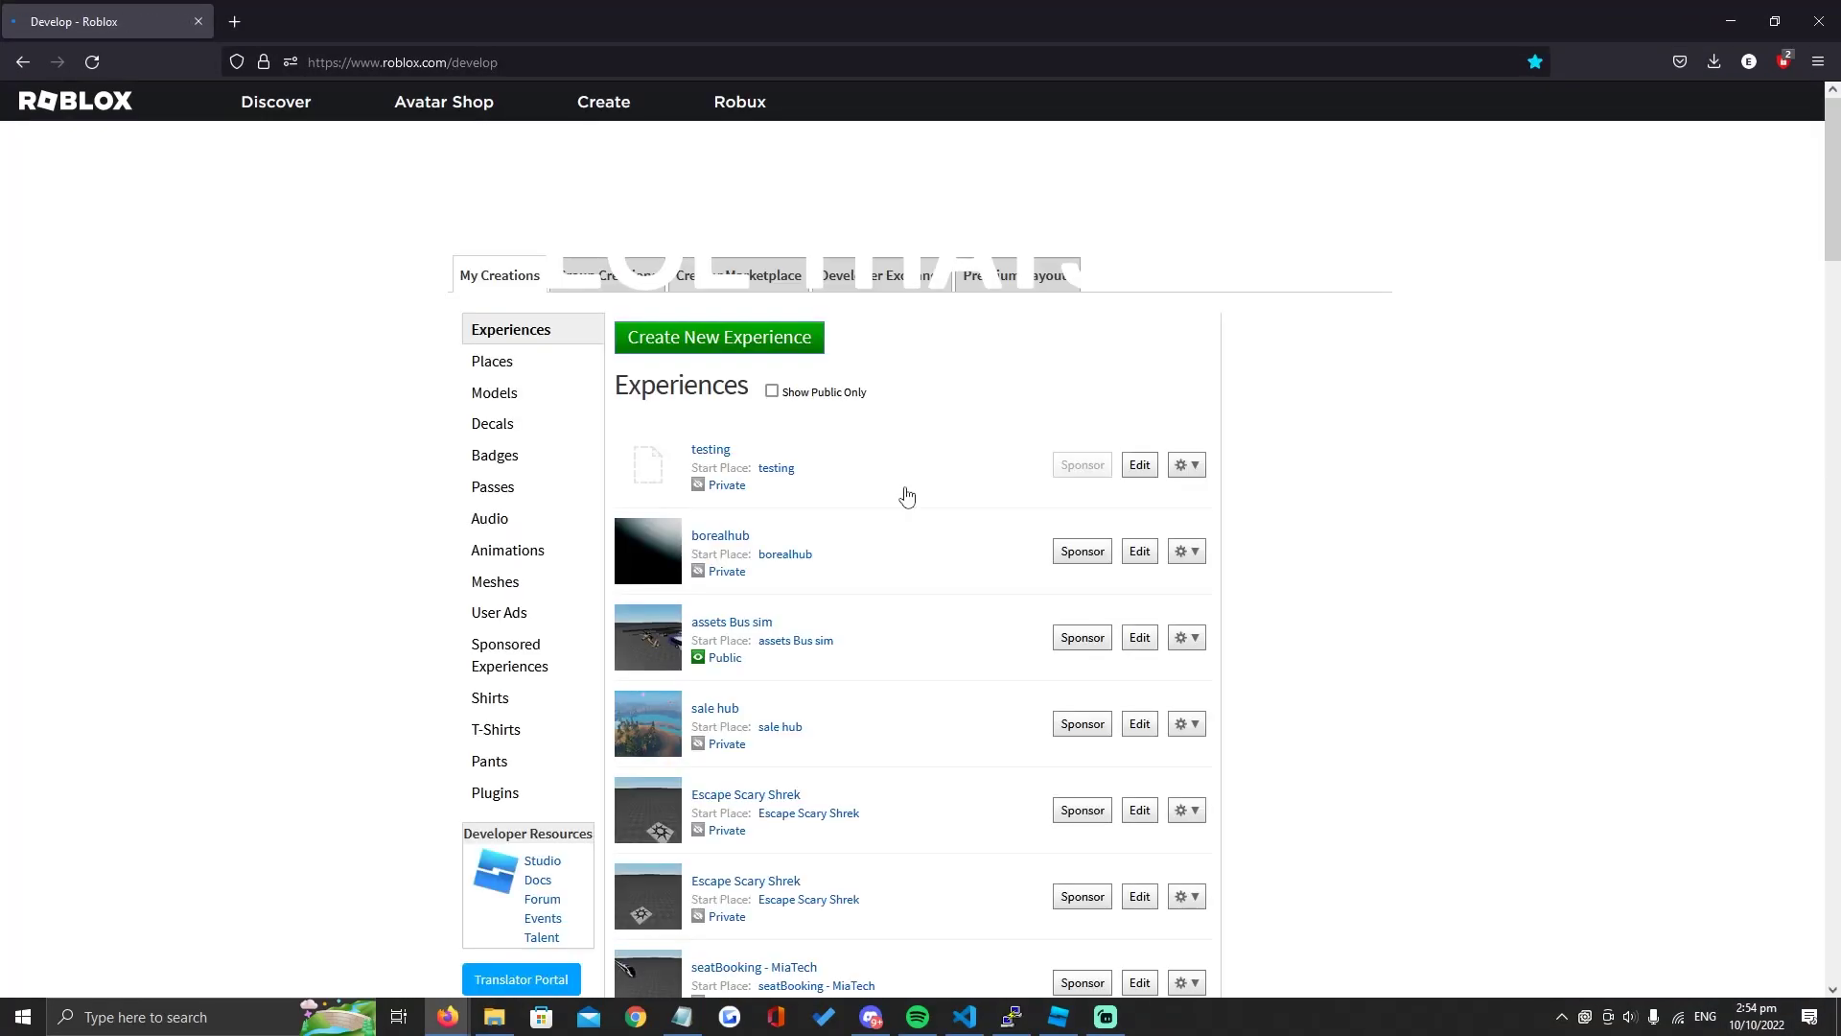
pyautogui.click(788, 502)
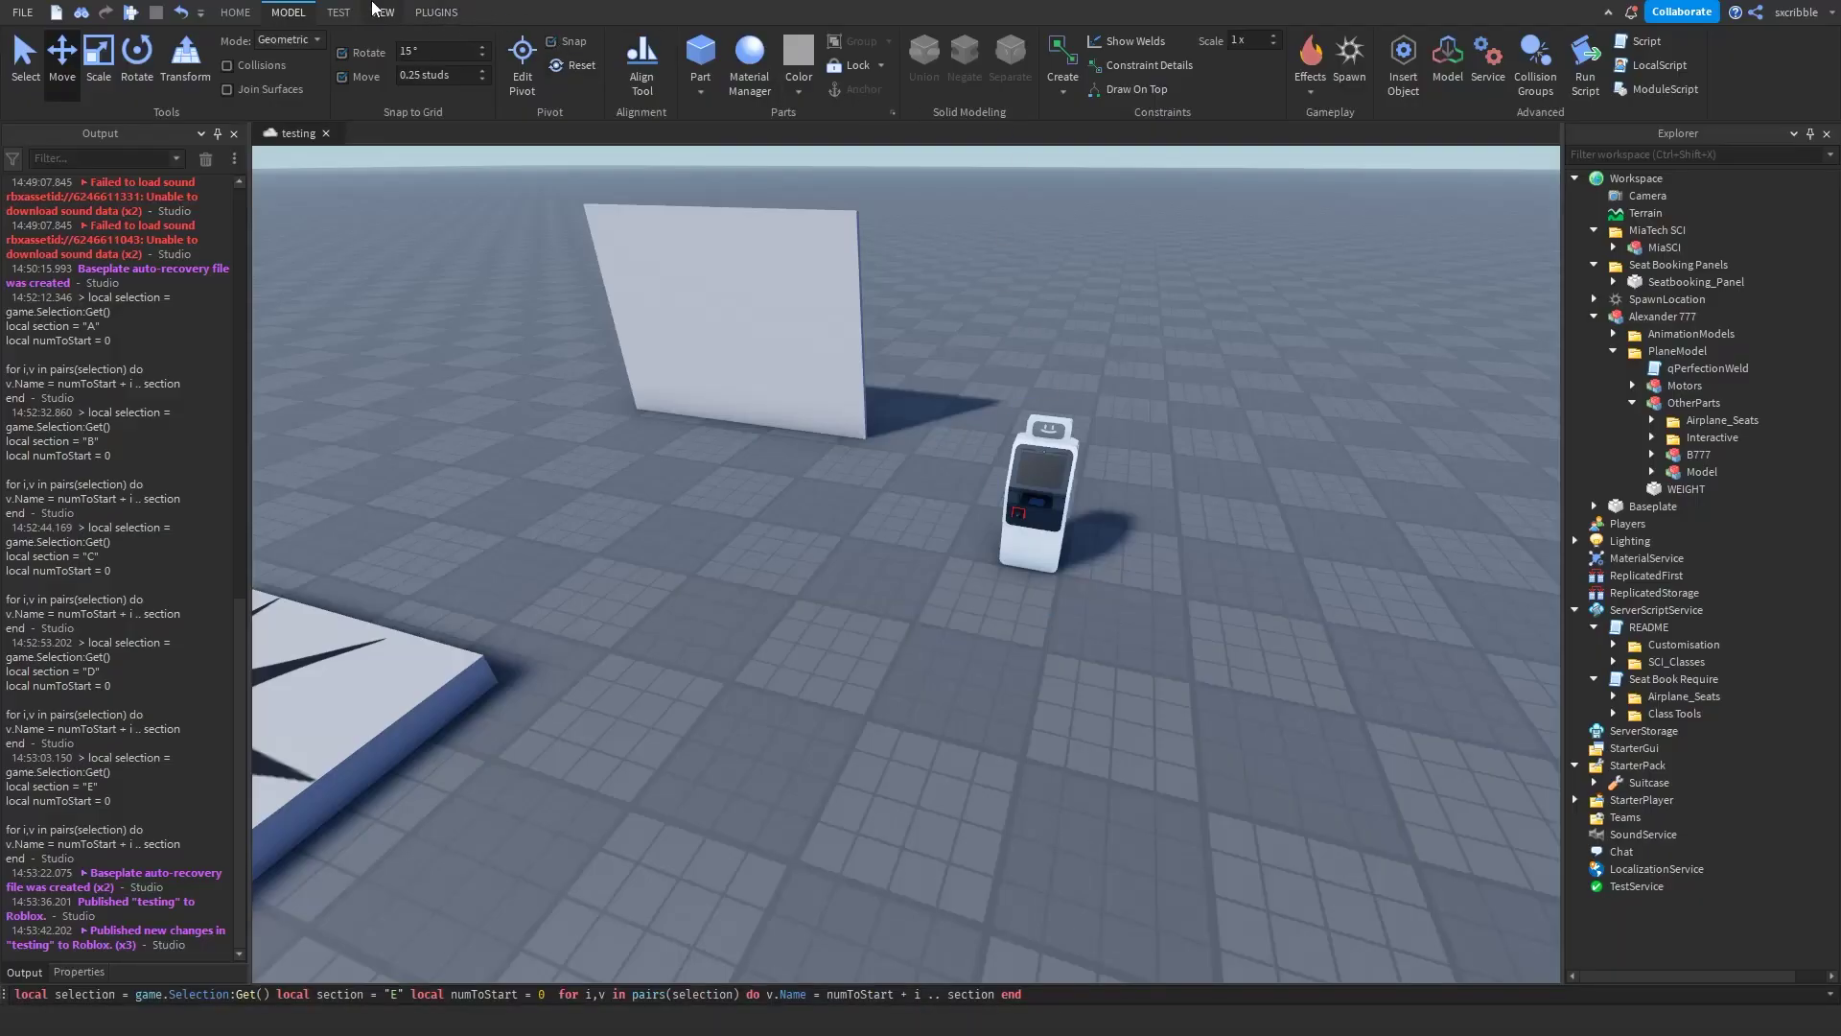
# Step: Enable HTTP requests and Studio access to API services in the game's security settings, and save them
pyautogui.click(441, 9)
pyautogui.click(385, 8)
pyautogui.click(298, 7)
pyautogui.click(345, 7)
pyautogui.click(230, 10)
pyautogui.click(928, 63)
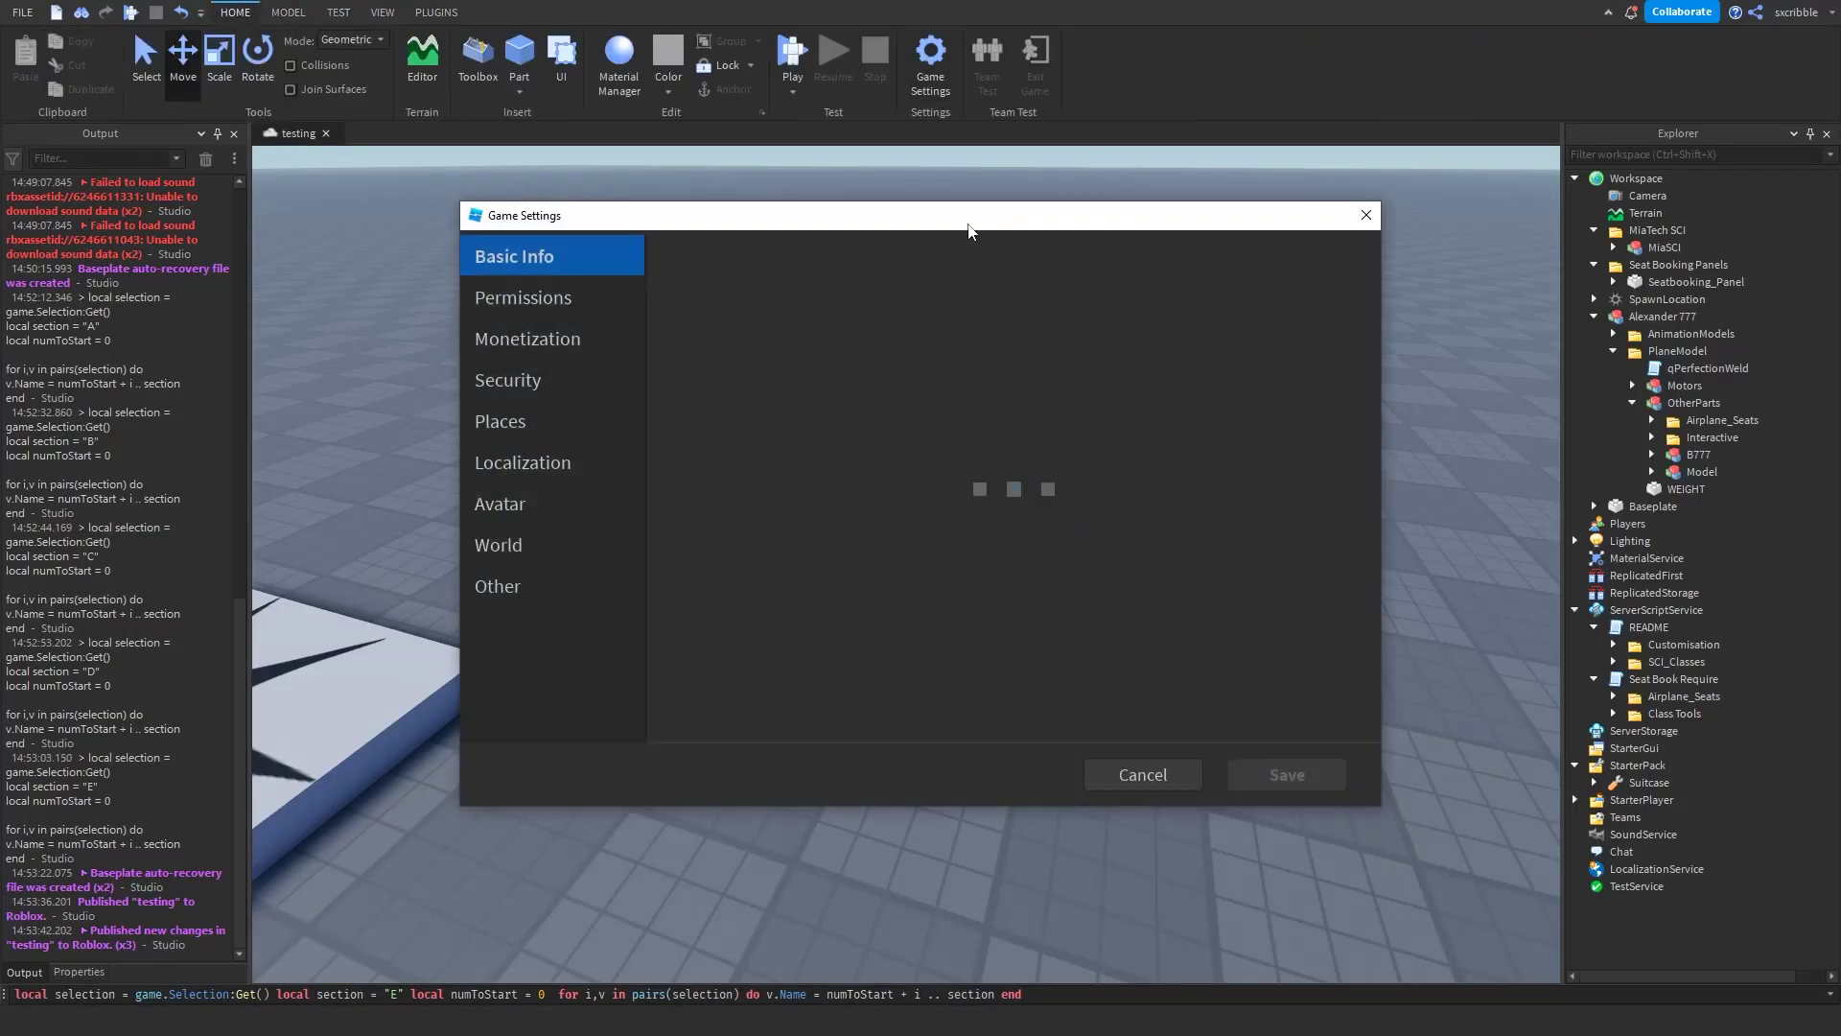
pyautogui.click(614, 380)
pyautogui.click(871, 302)
pyautogui.click(872, 436)
pyautogui.click(873, 525)
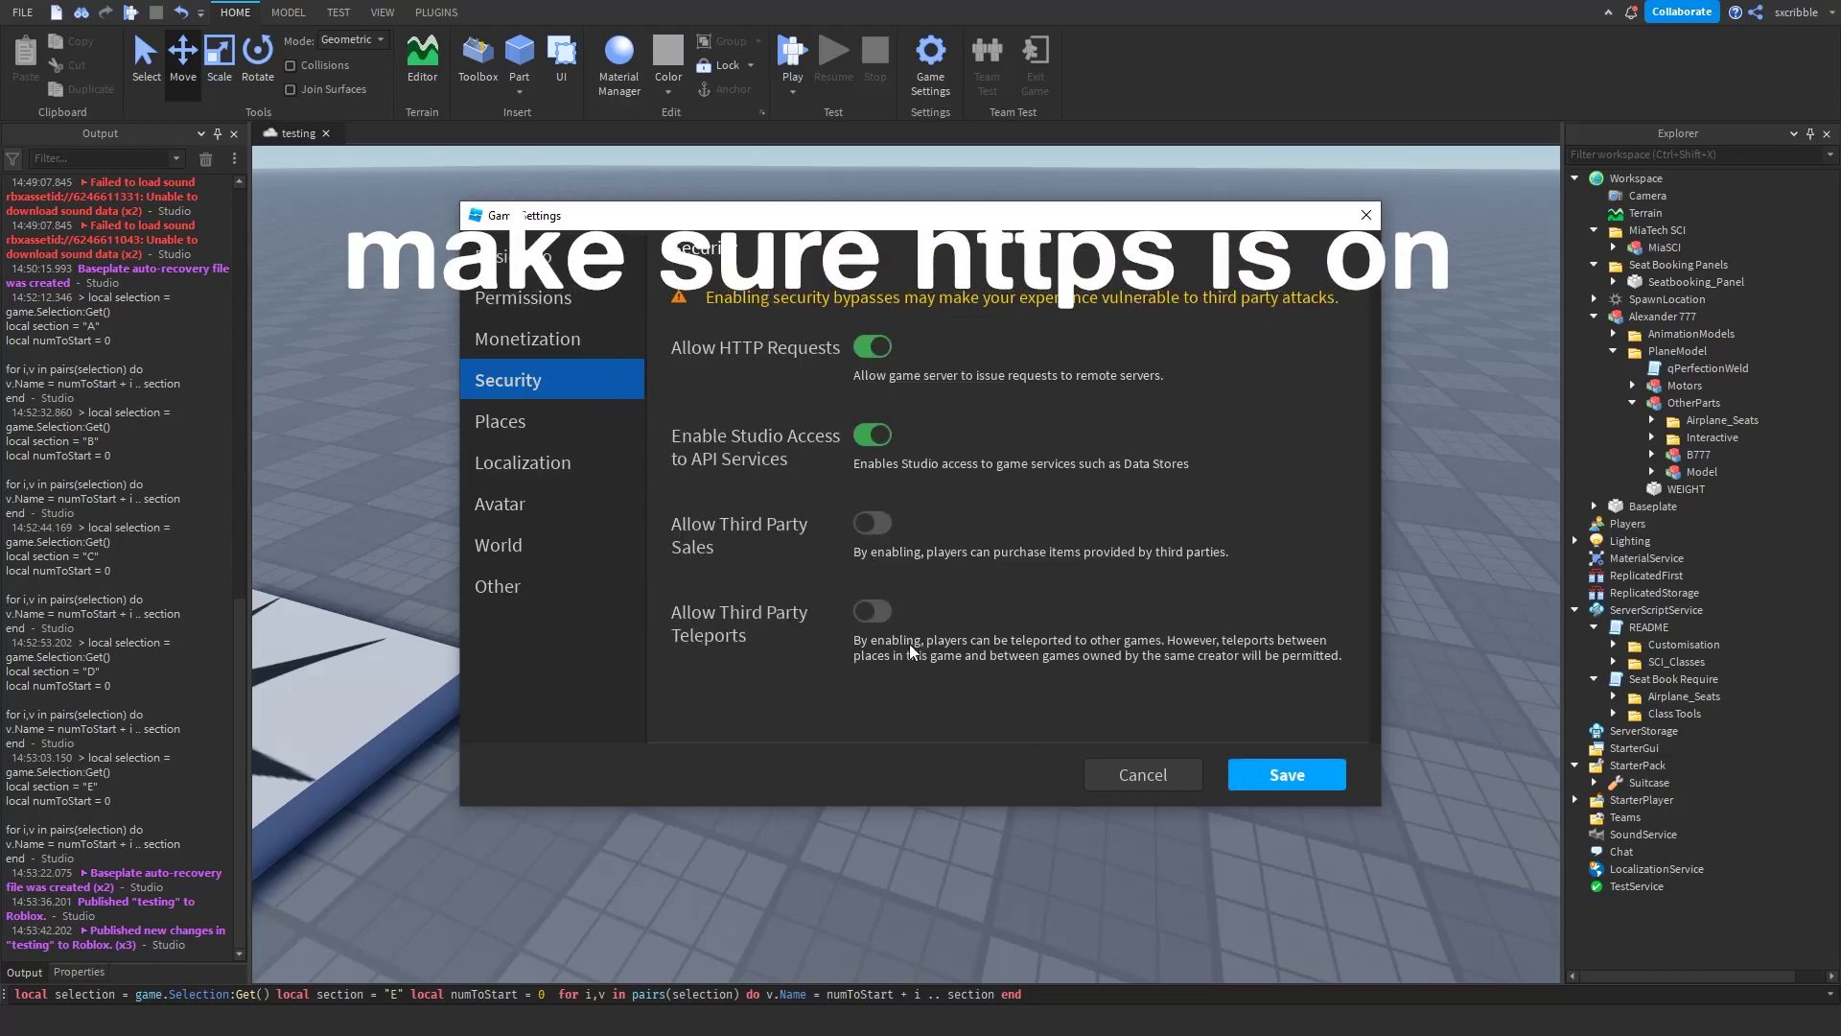
pyautogui.click(1258, 772)
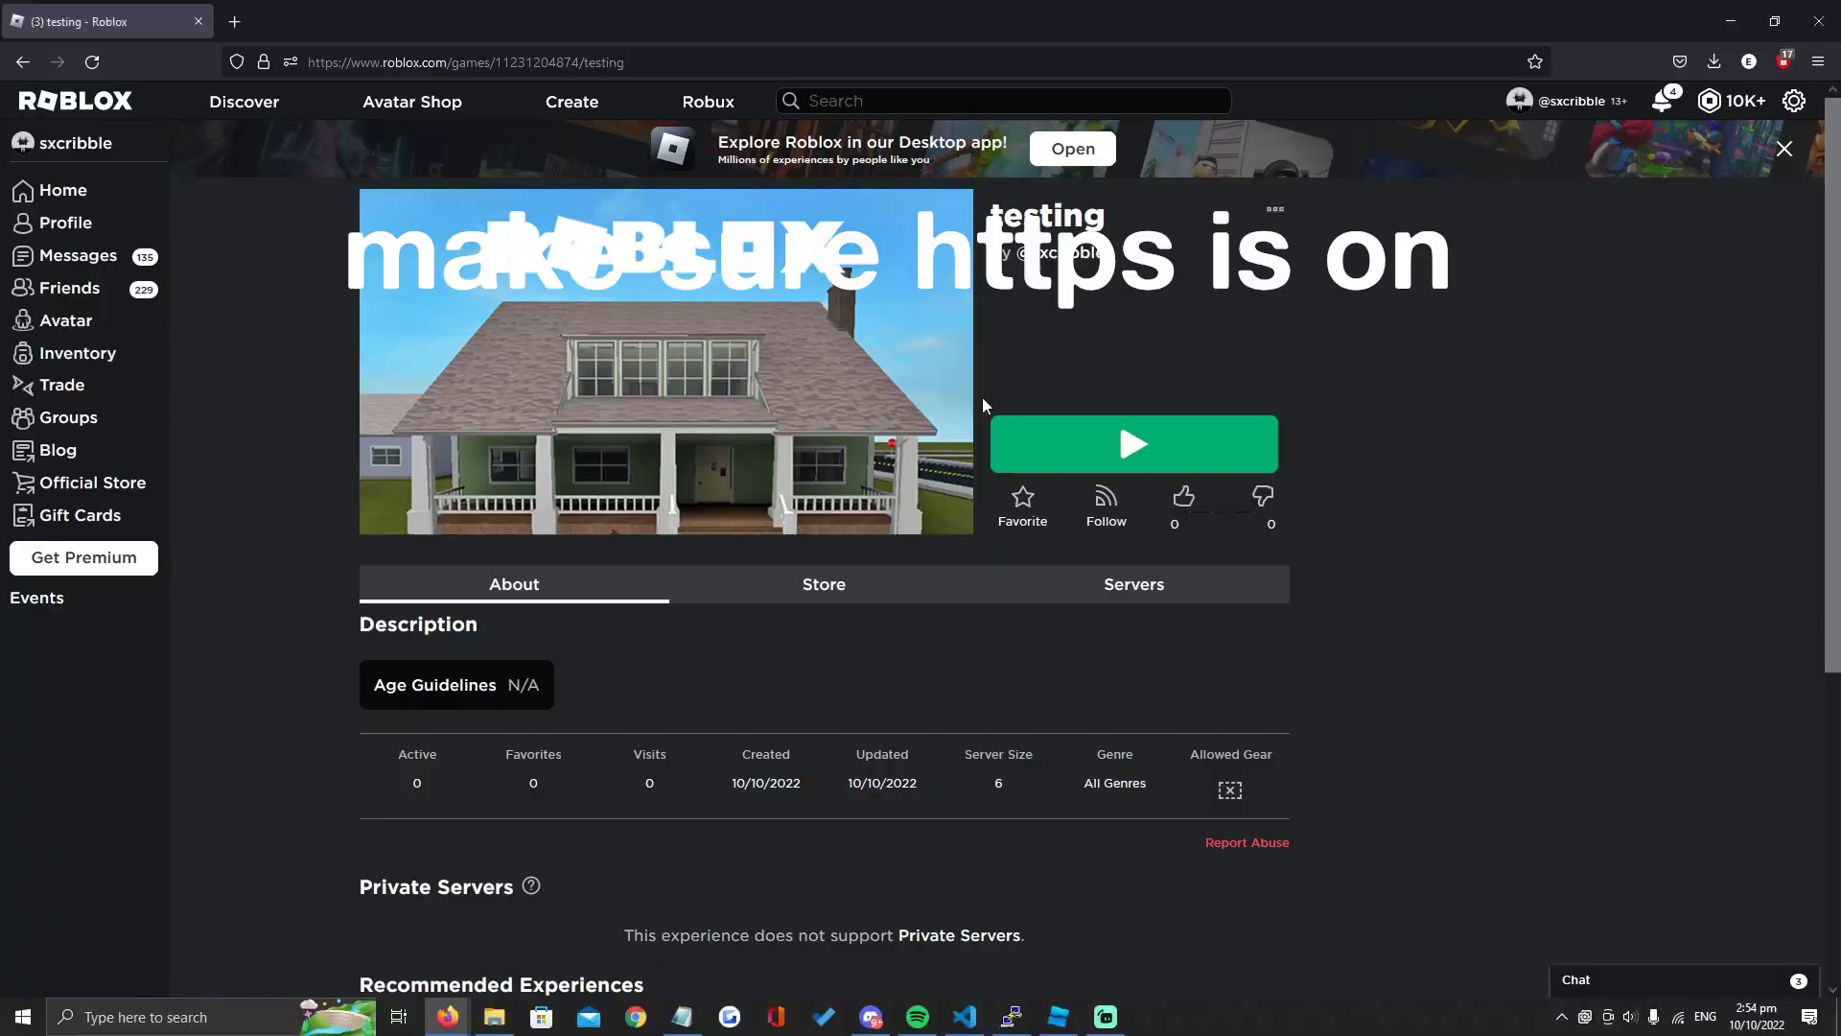
# Step: Switch to Firefox and launch the testing experience from its Roblox page
pyautogui.click(1021, 442)
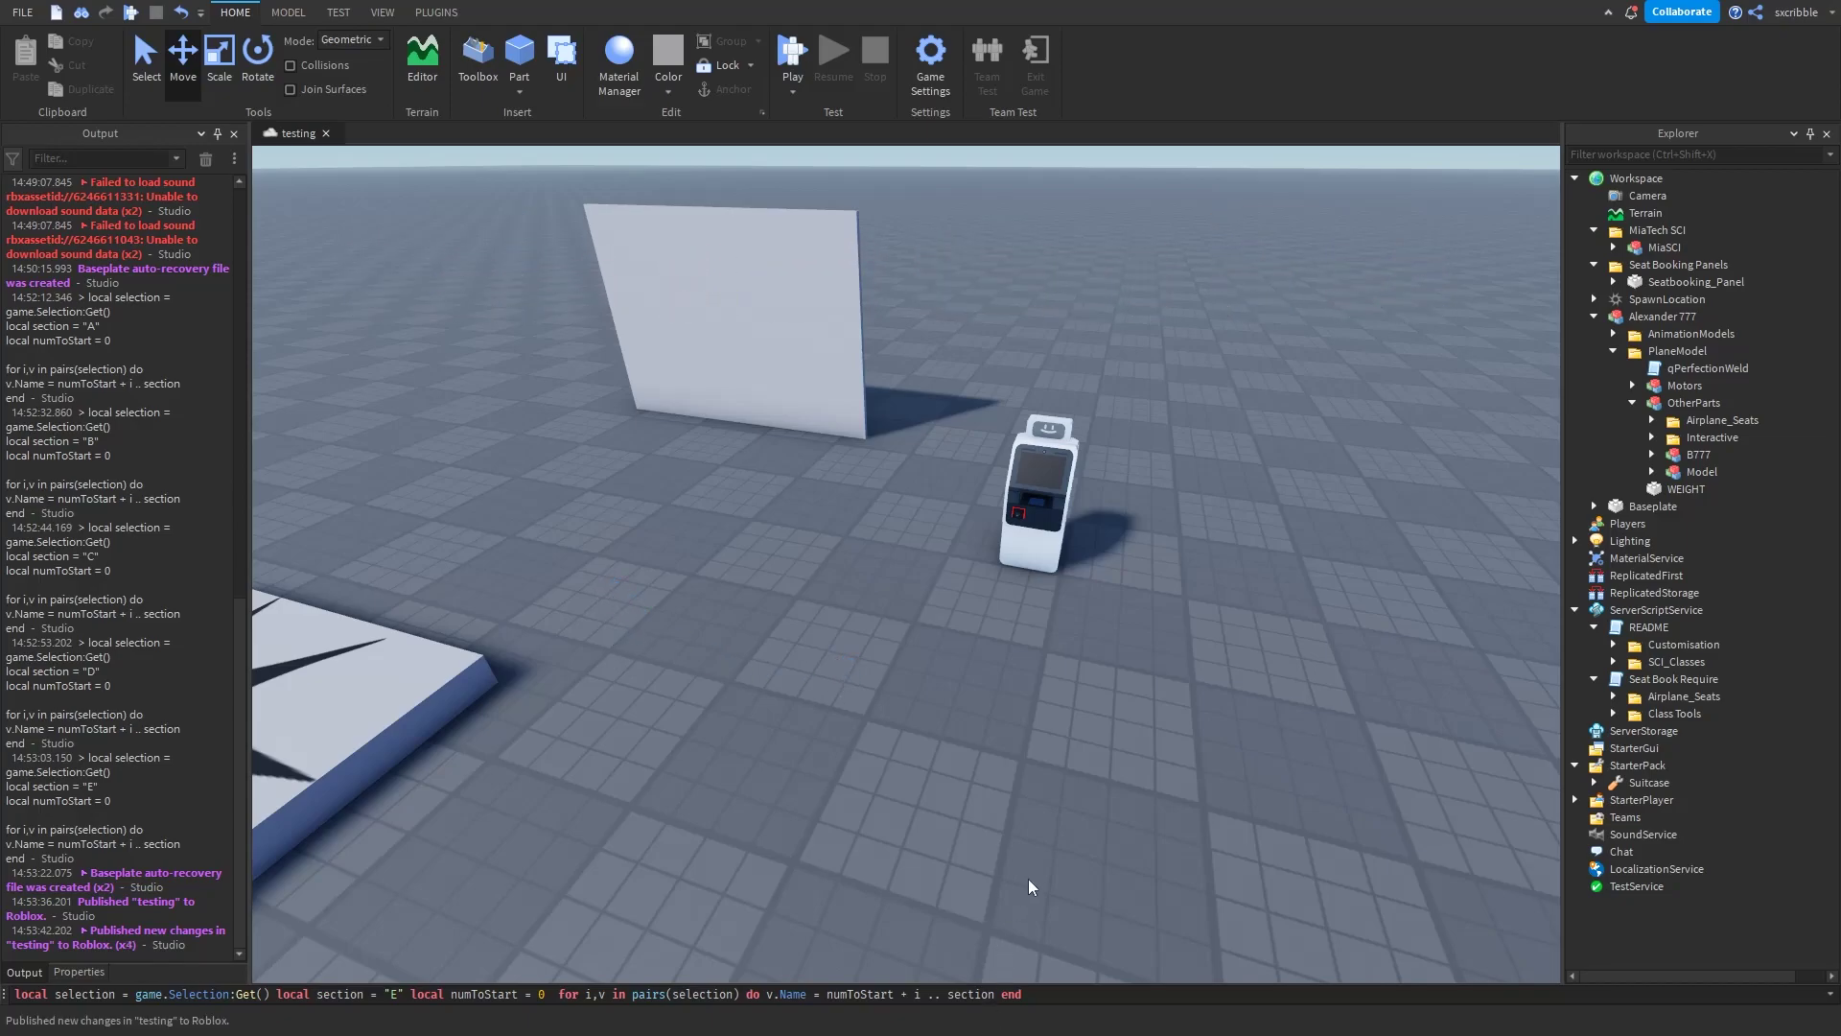
# Step: In Roblox Studio, compare the class names under Airplane_Seats, Class Tools and the README script's SCI_Classes folder
pyautogui.click(1614, 713)
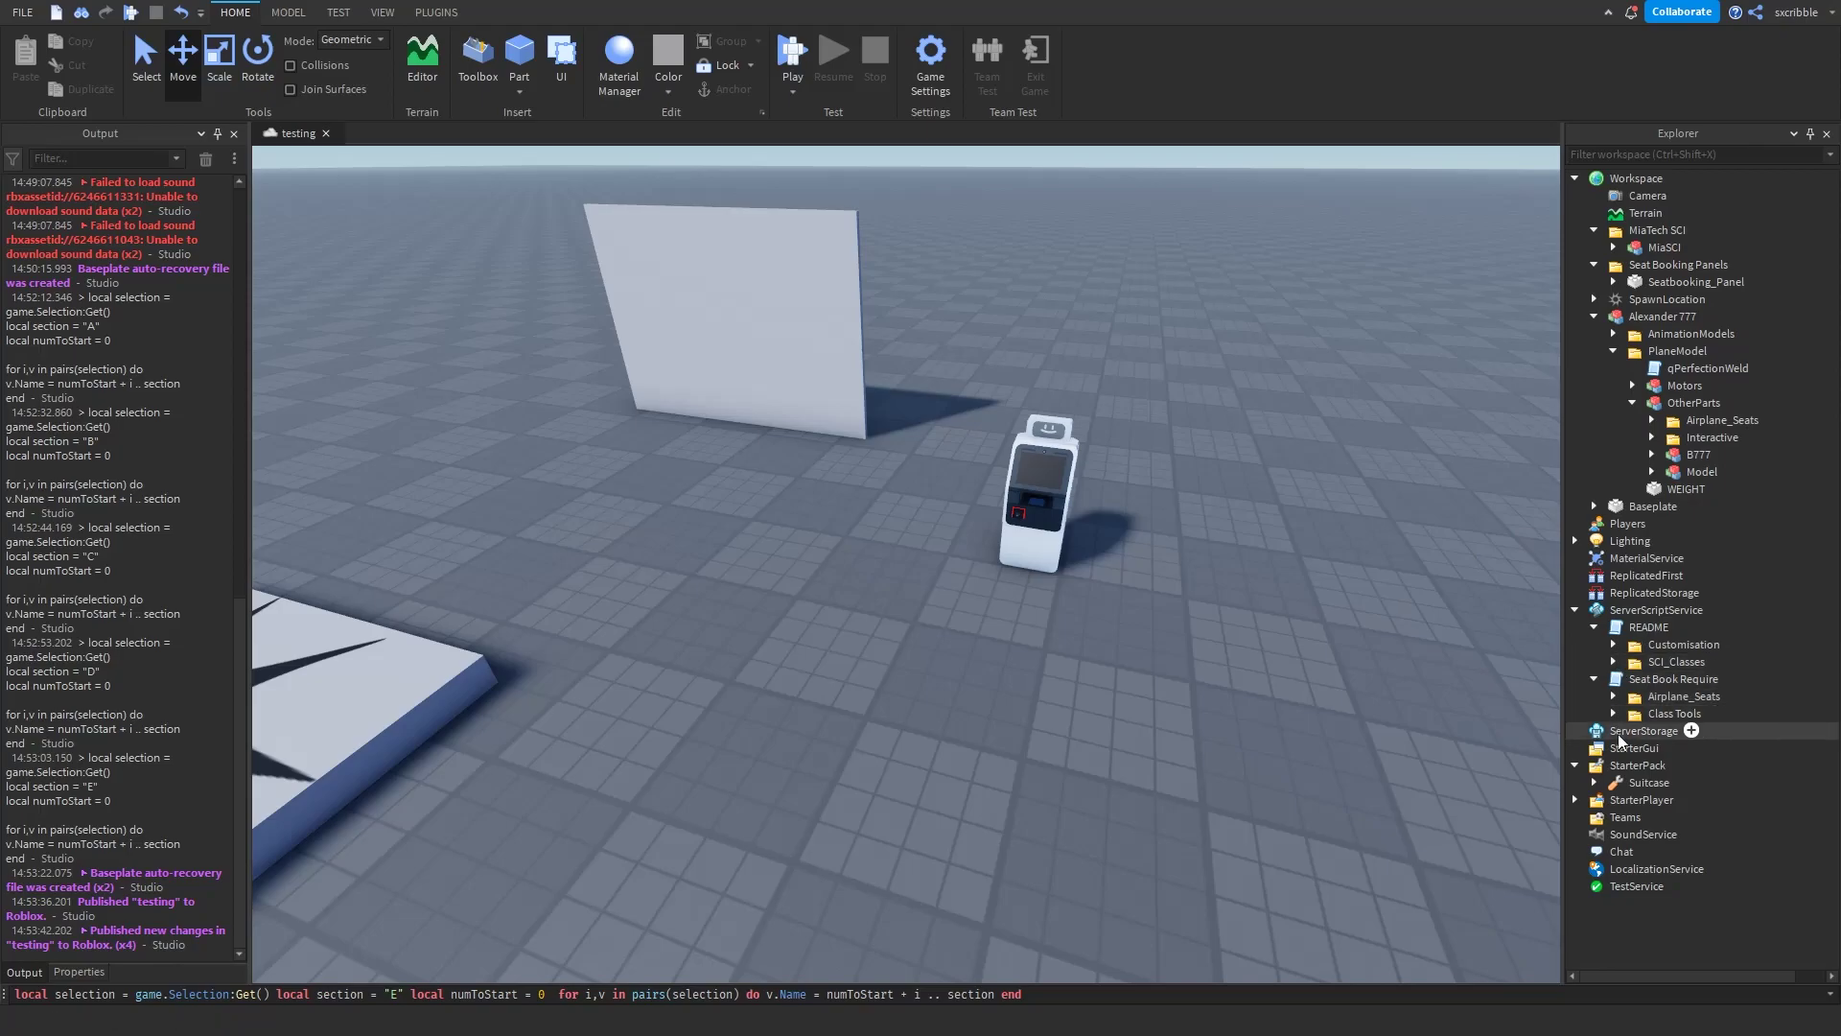
pyautogui.click(1613, 697)
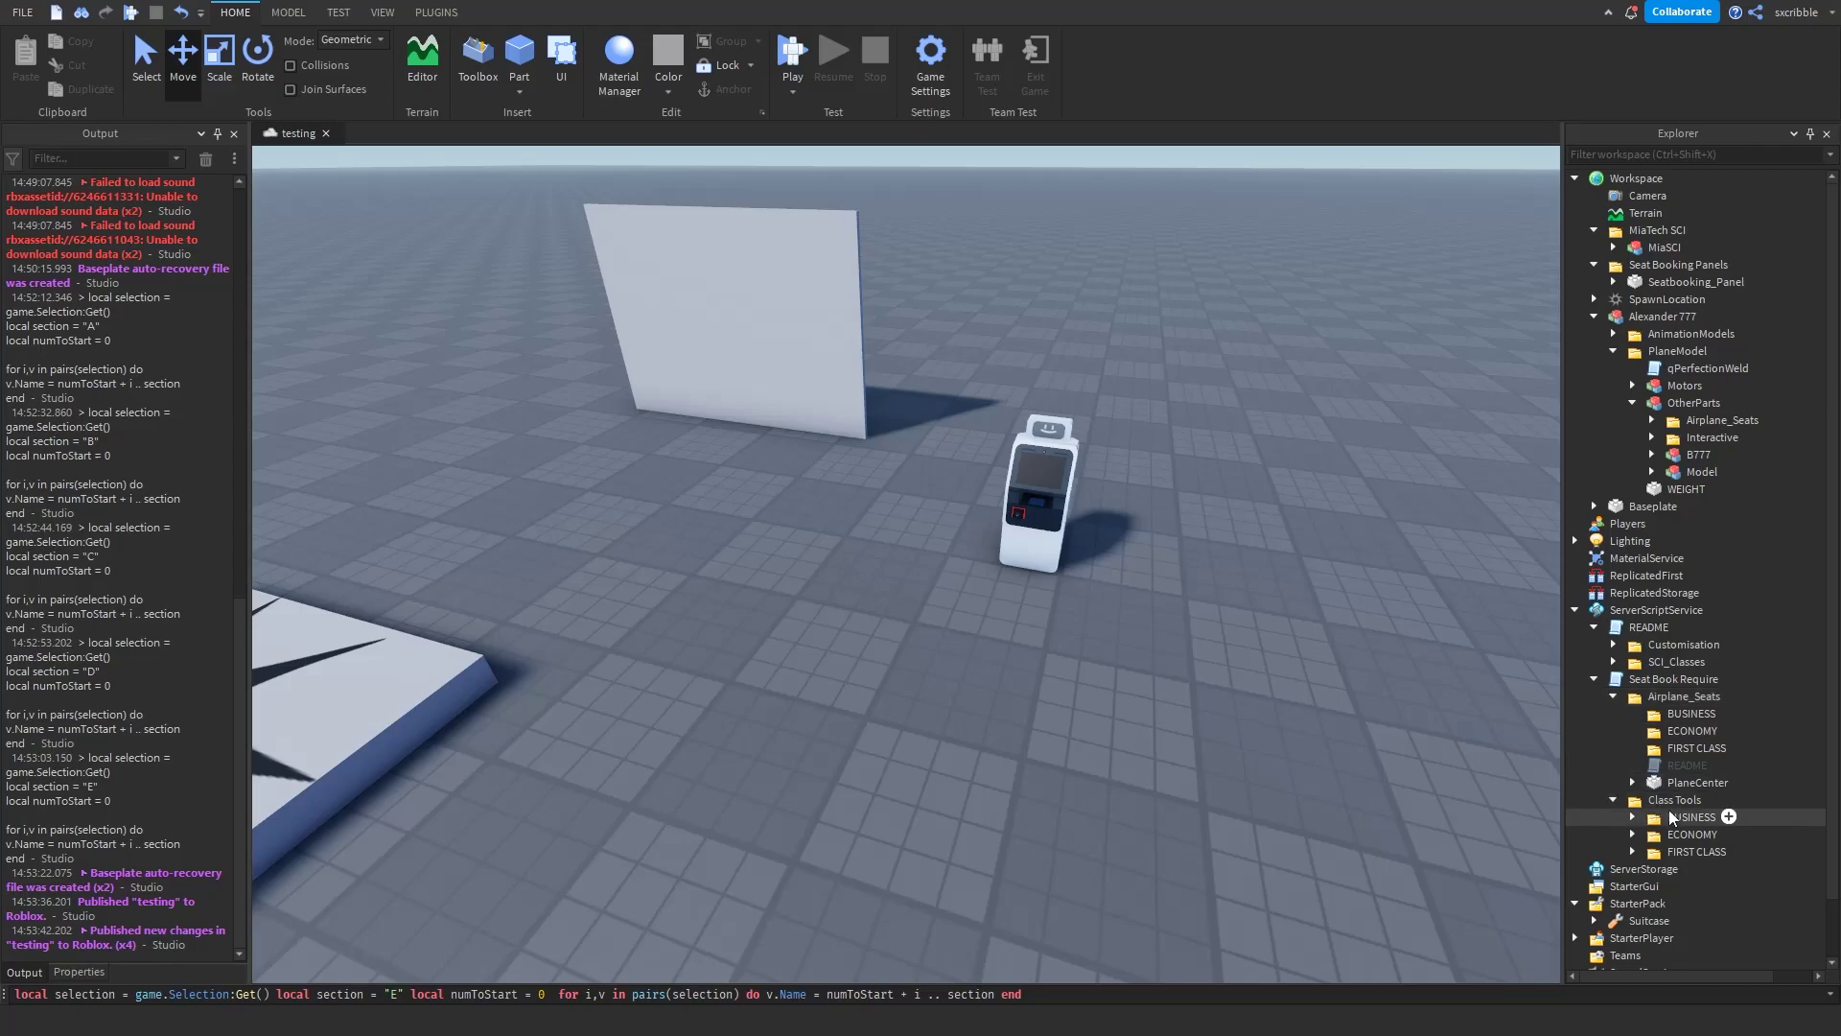
pyautogui.click(1691, 820)
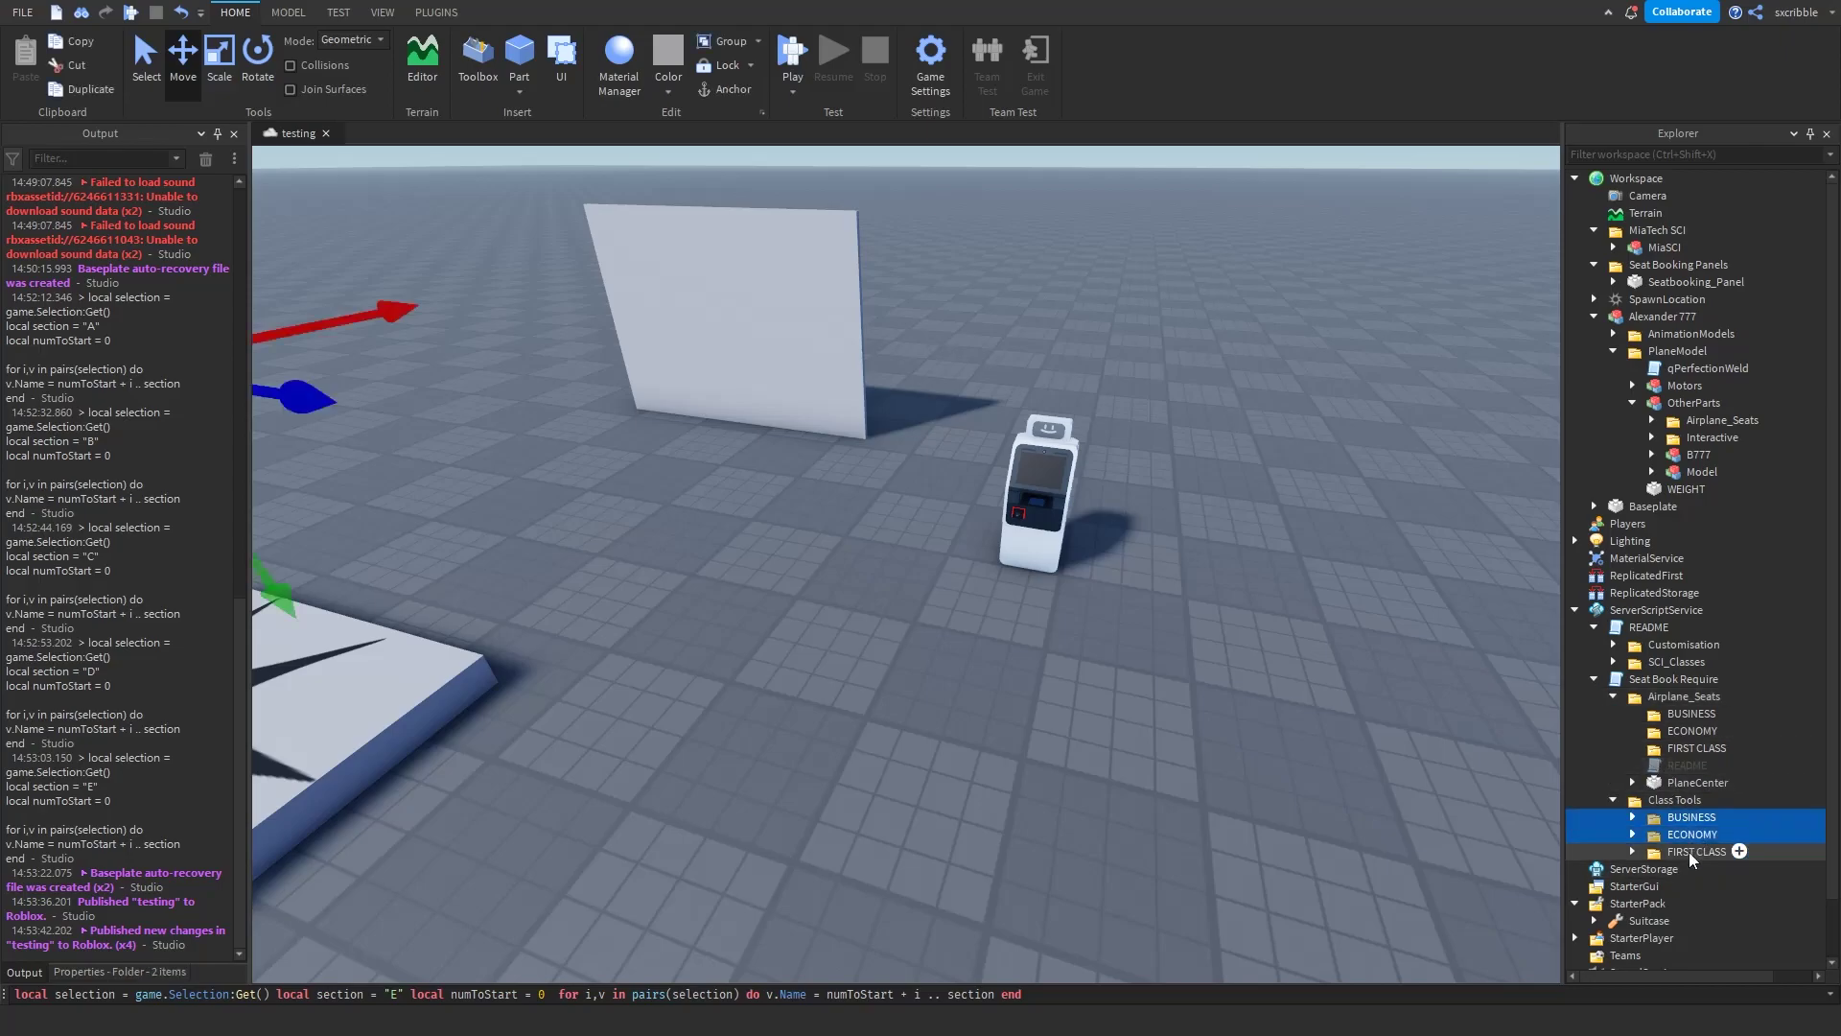
pyautogui.click(1692, 749)
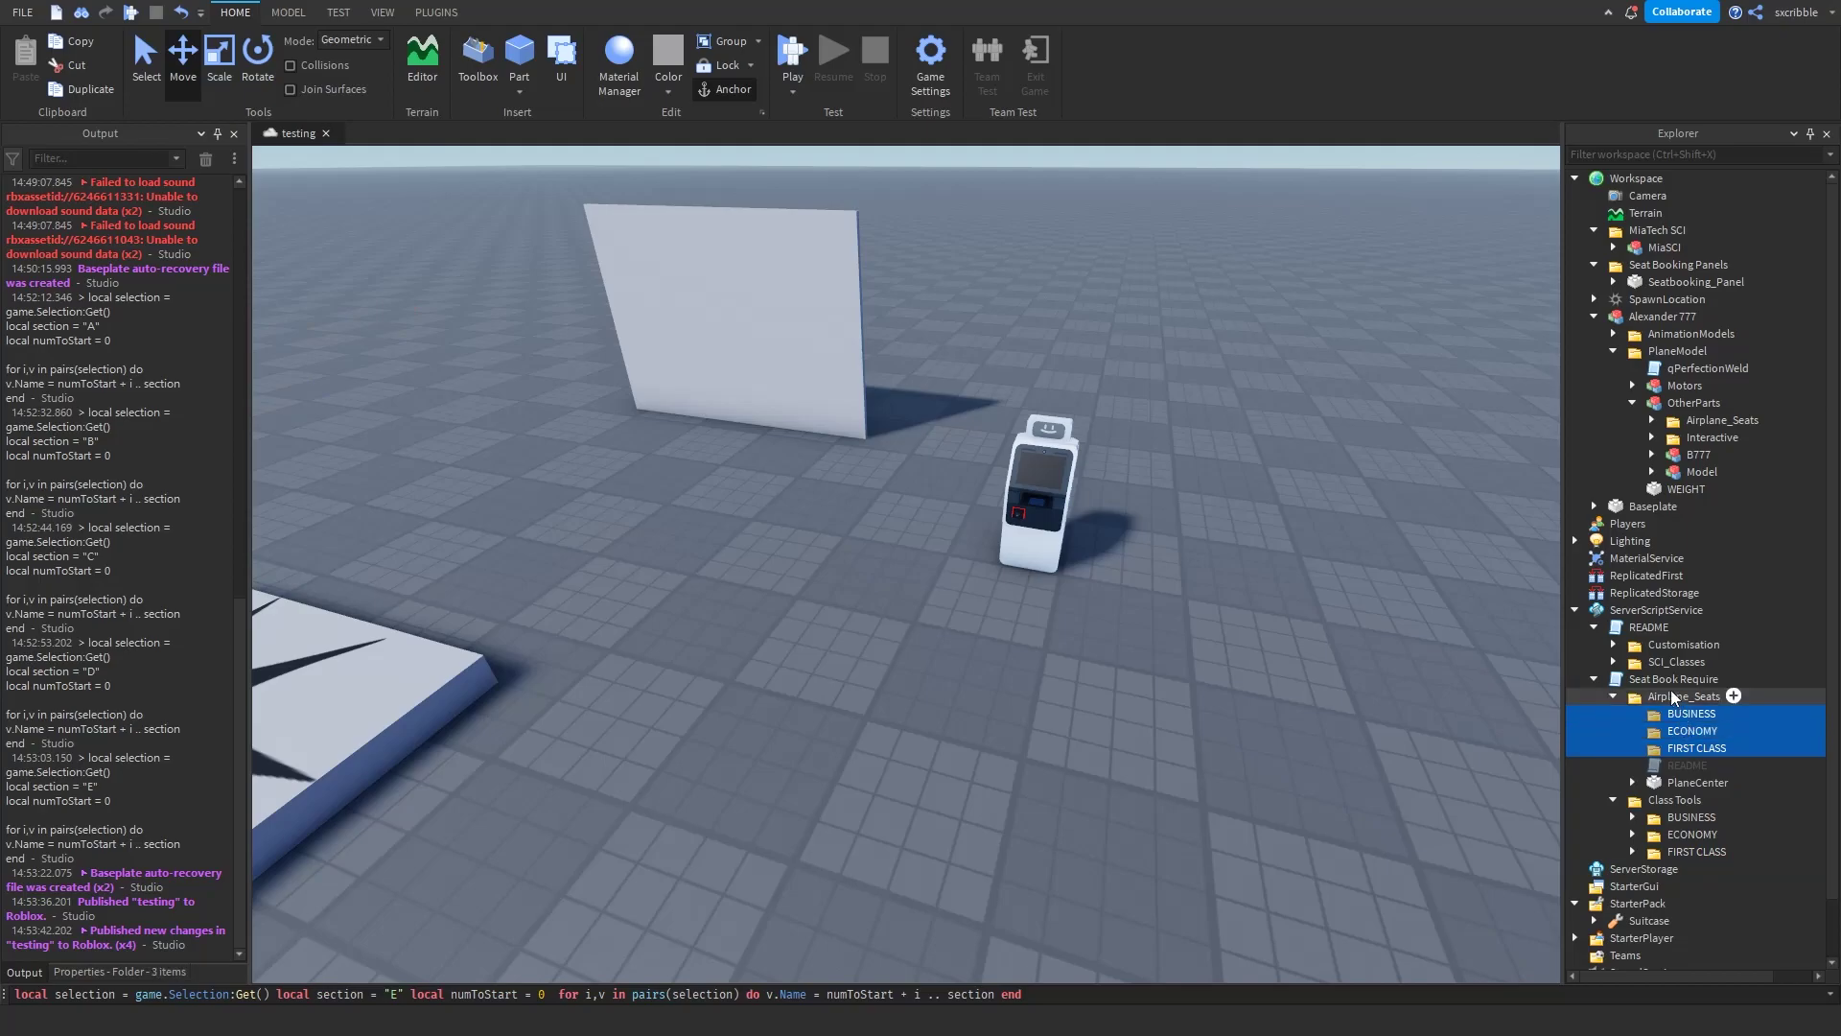
pyautogui.click(1616, 662)
pyautogui.click(1613, 644)
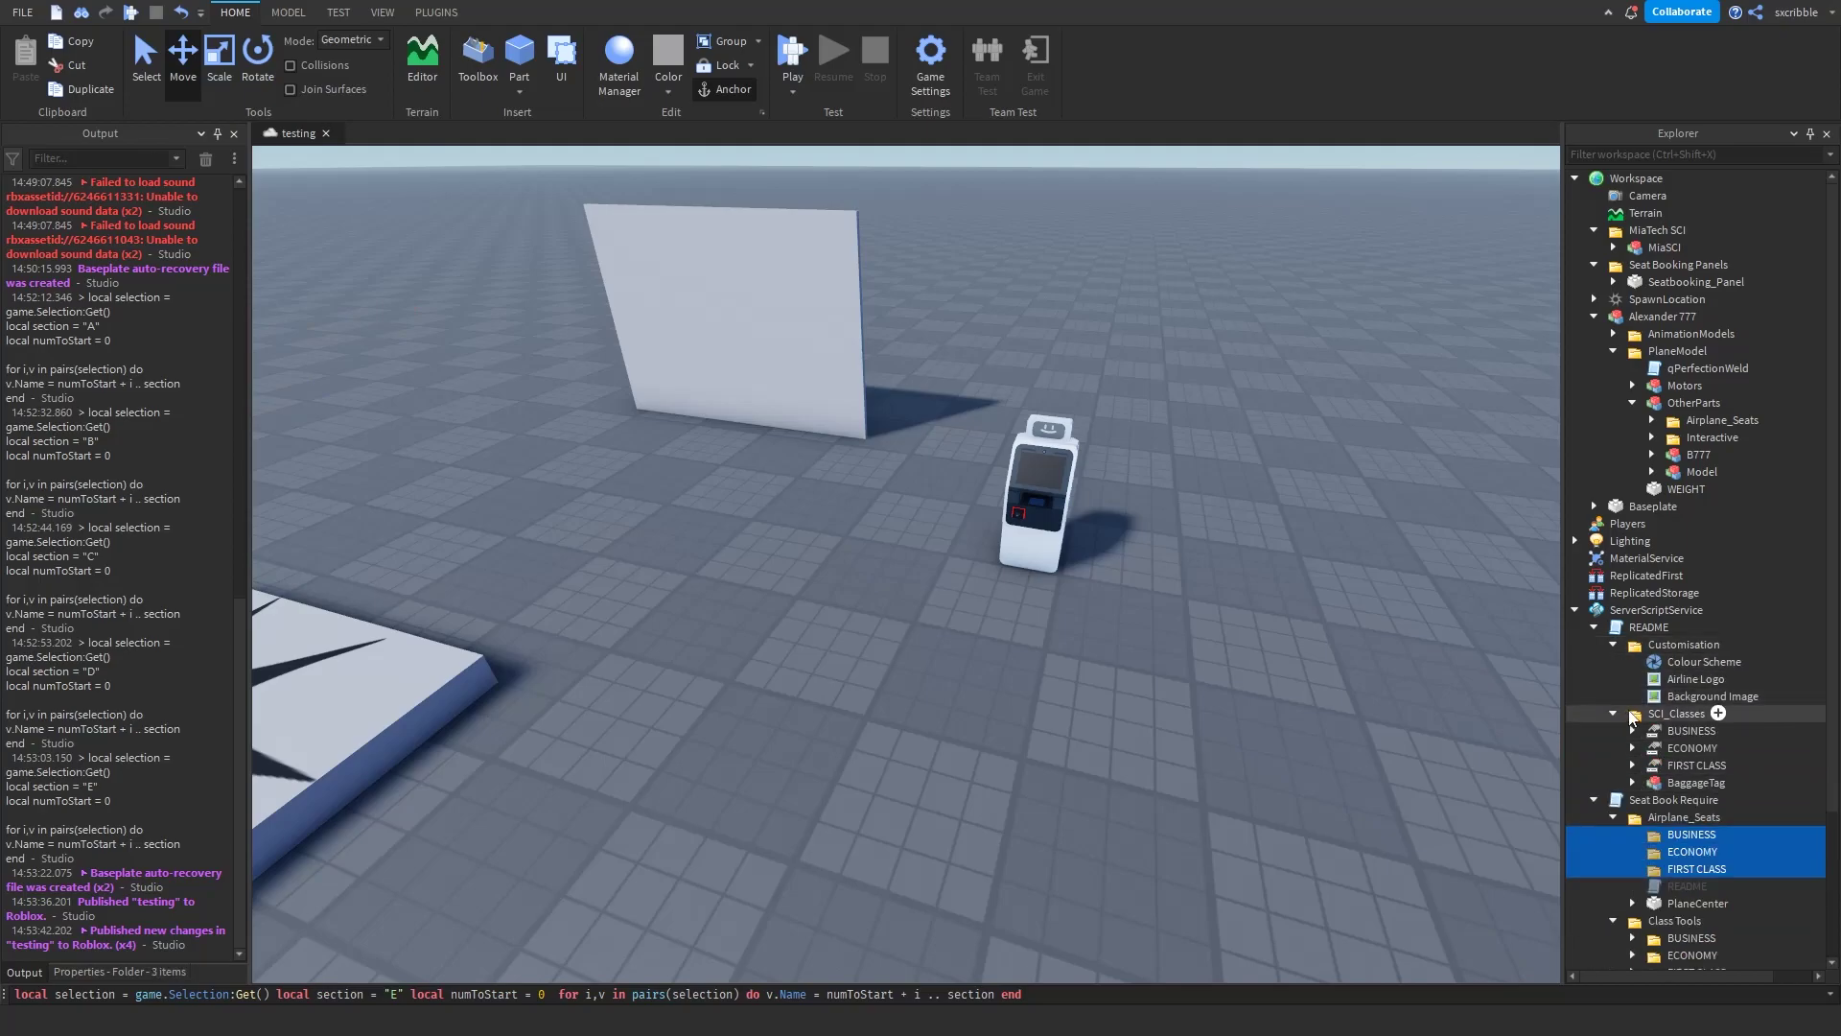
pyautogui.click(1613, 715)
pyautogui.click(1614, 714)
pyautogui.click(1673, 715)
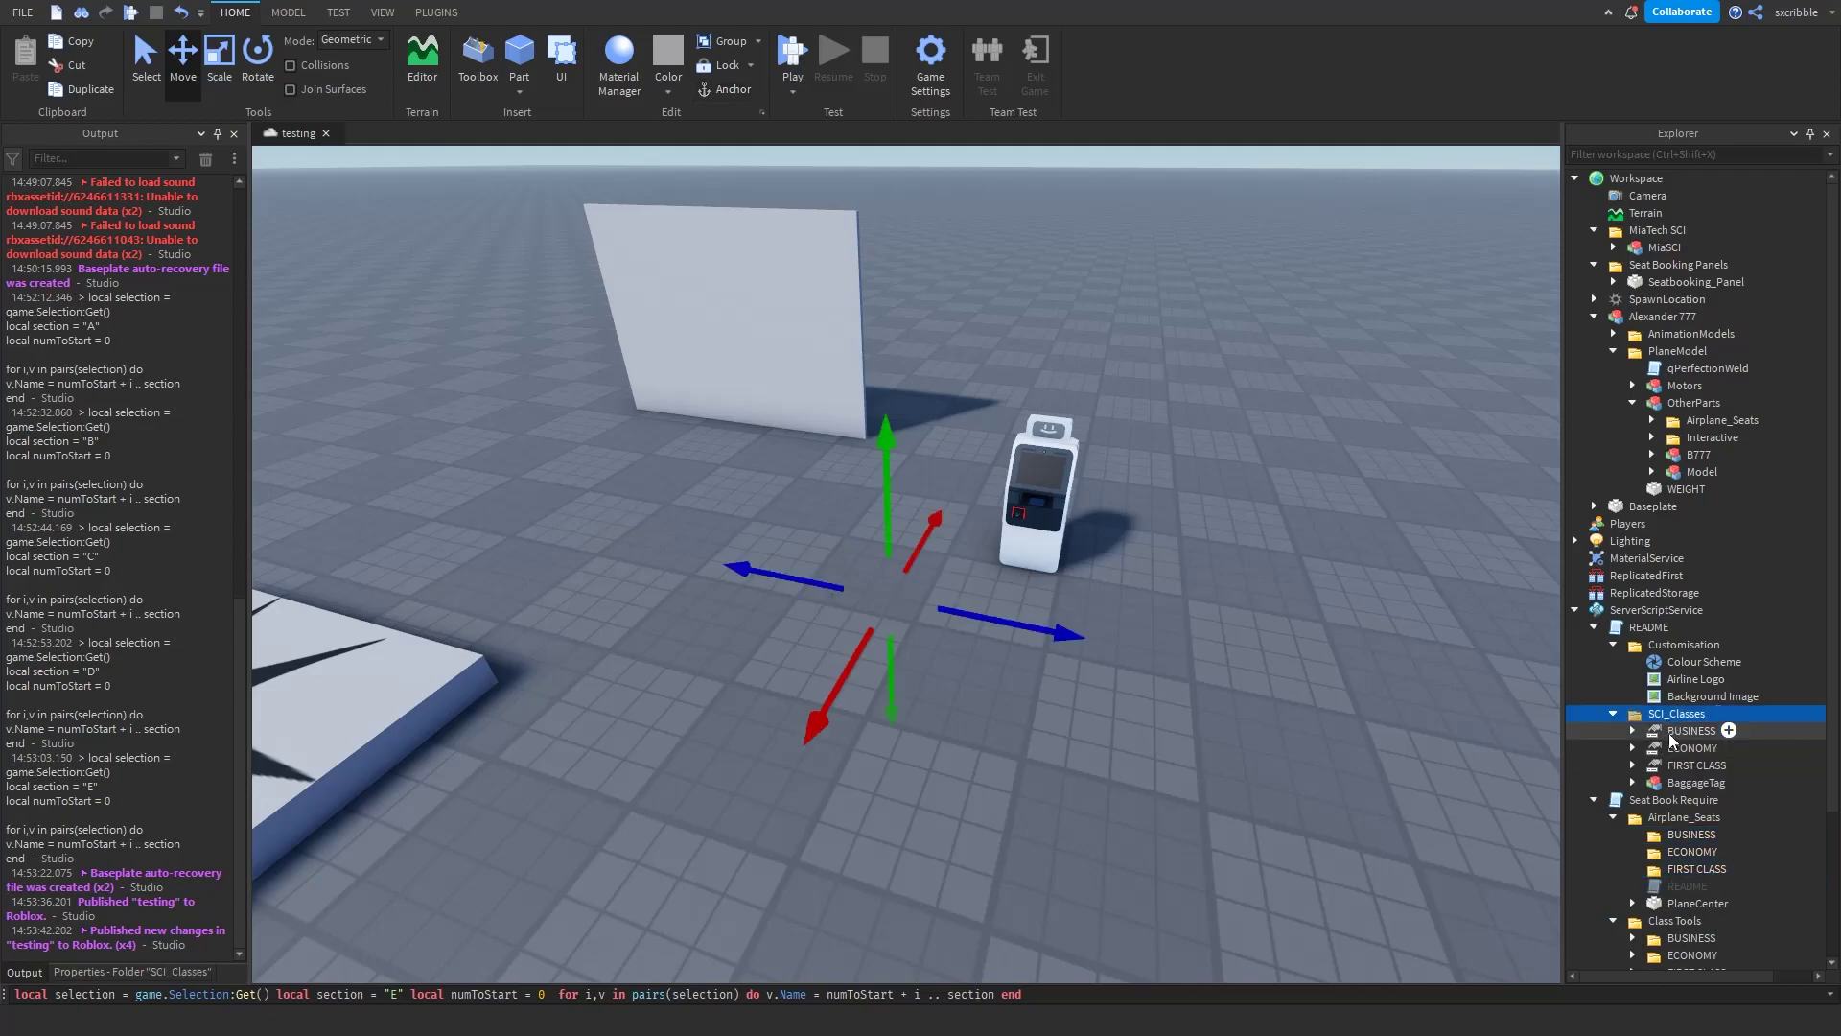
pyautogui.click(1674, 732)
pyautogui.keyDown('ctrl'); pyautogui.click(1688, 748); pyautogui.keyUp('ctrl')
pyautogui.scroll(-2, 1687, 762)
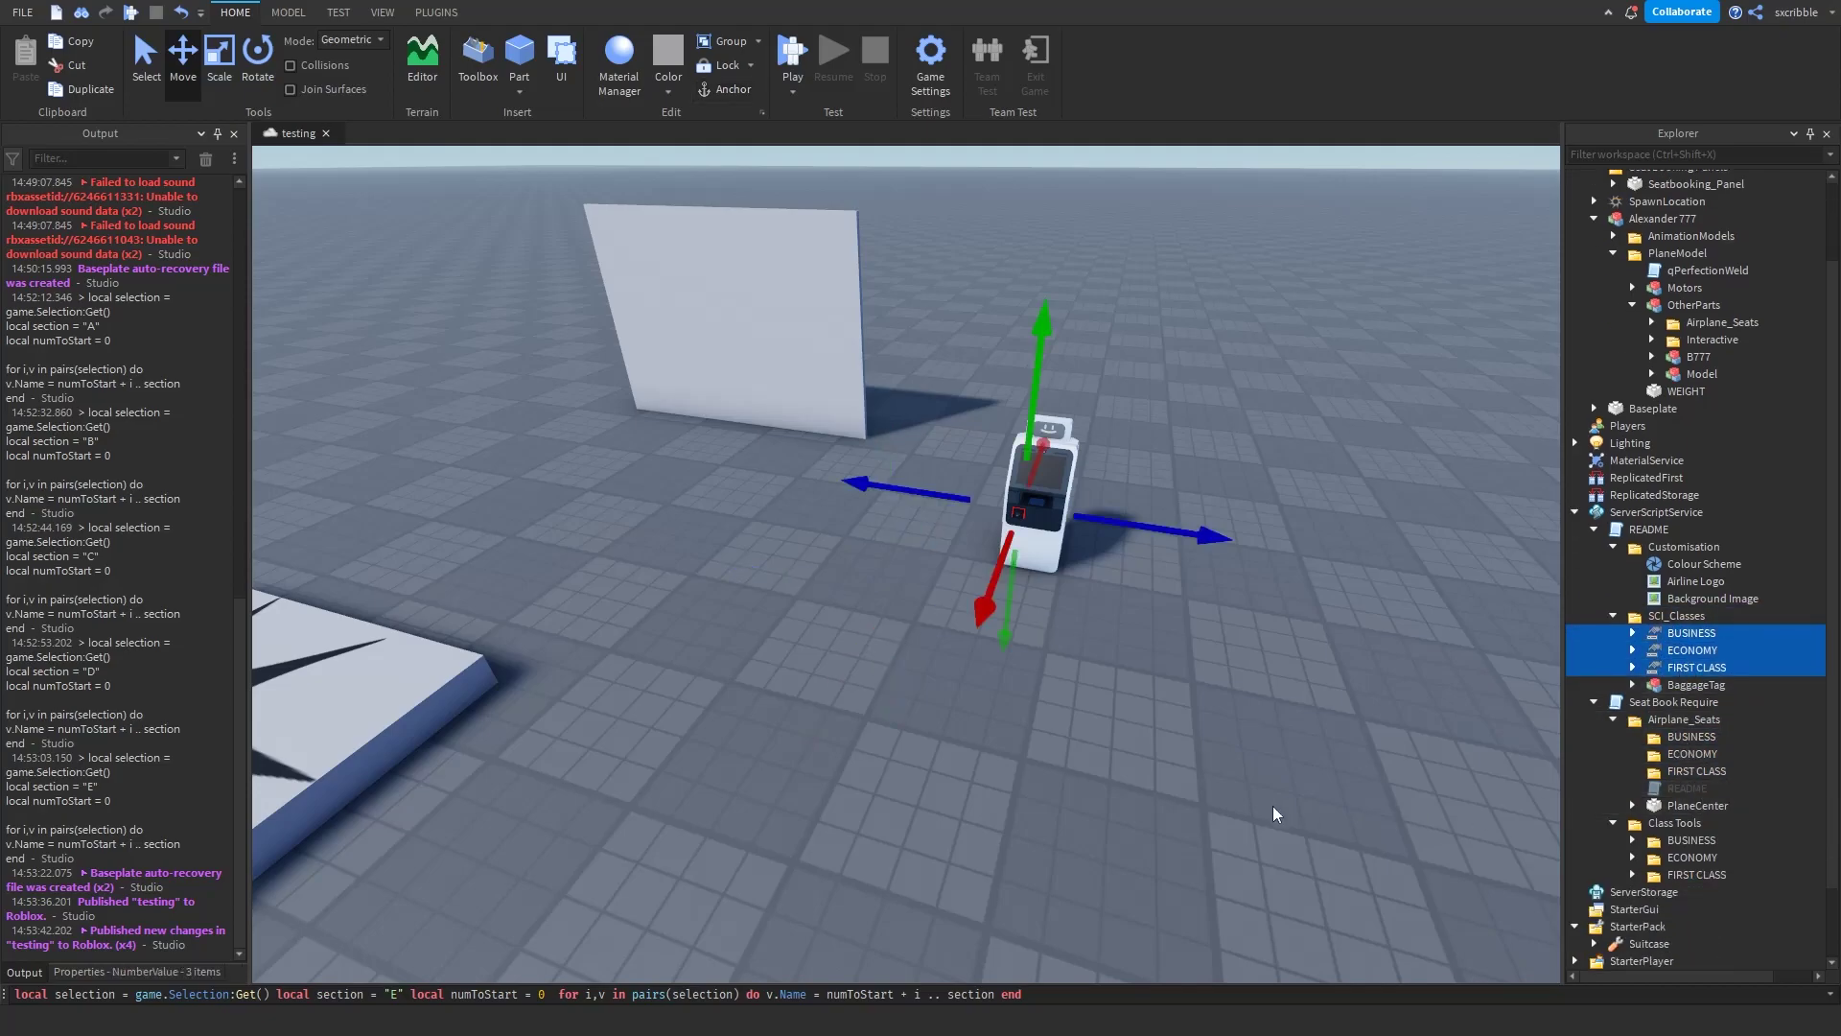
pyautogui.click(1136, 786)
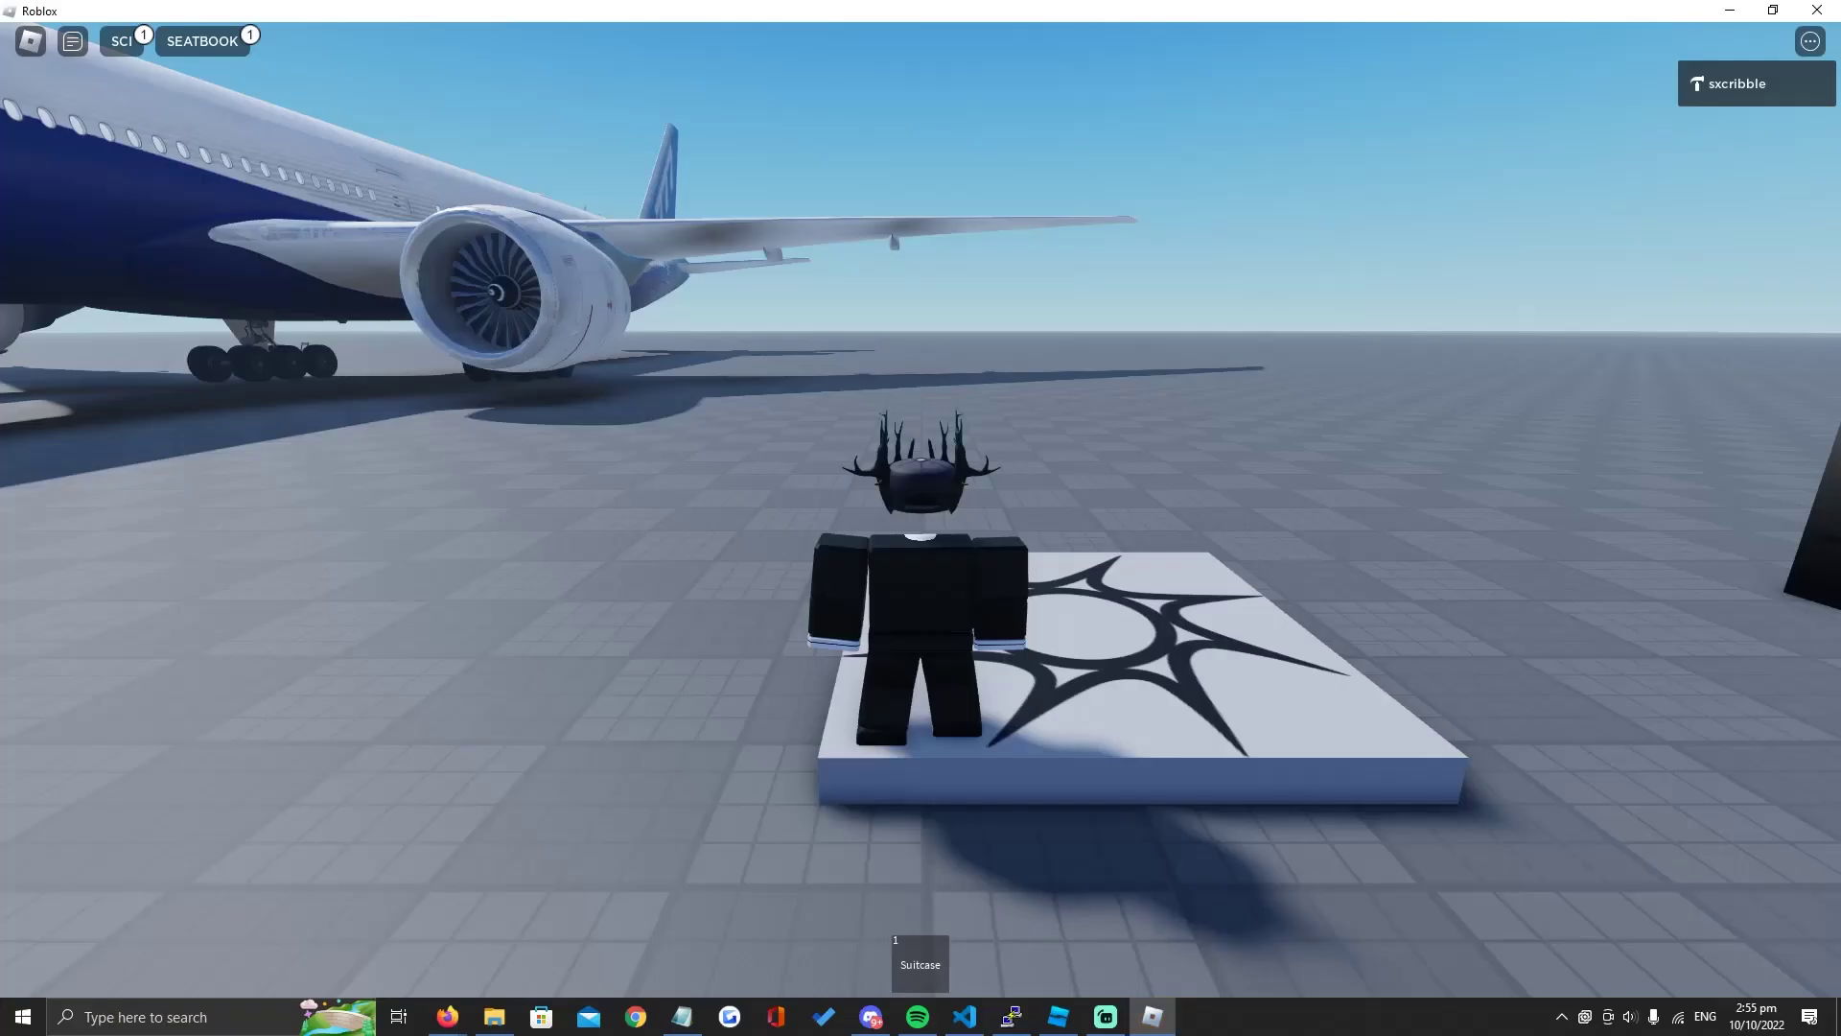
# Step: Switch to the running Roblox game and examine the server log in the Developer Console
pyautogui.moveTo(1032, 505); pyautogui.dragTo(1033, 506, button='right')
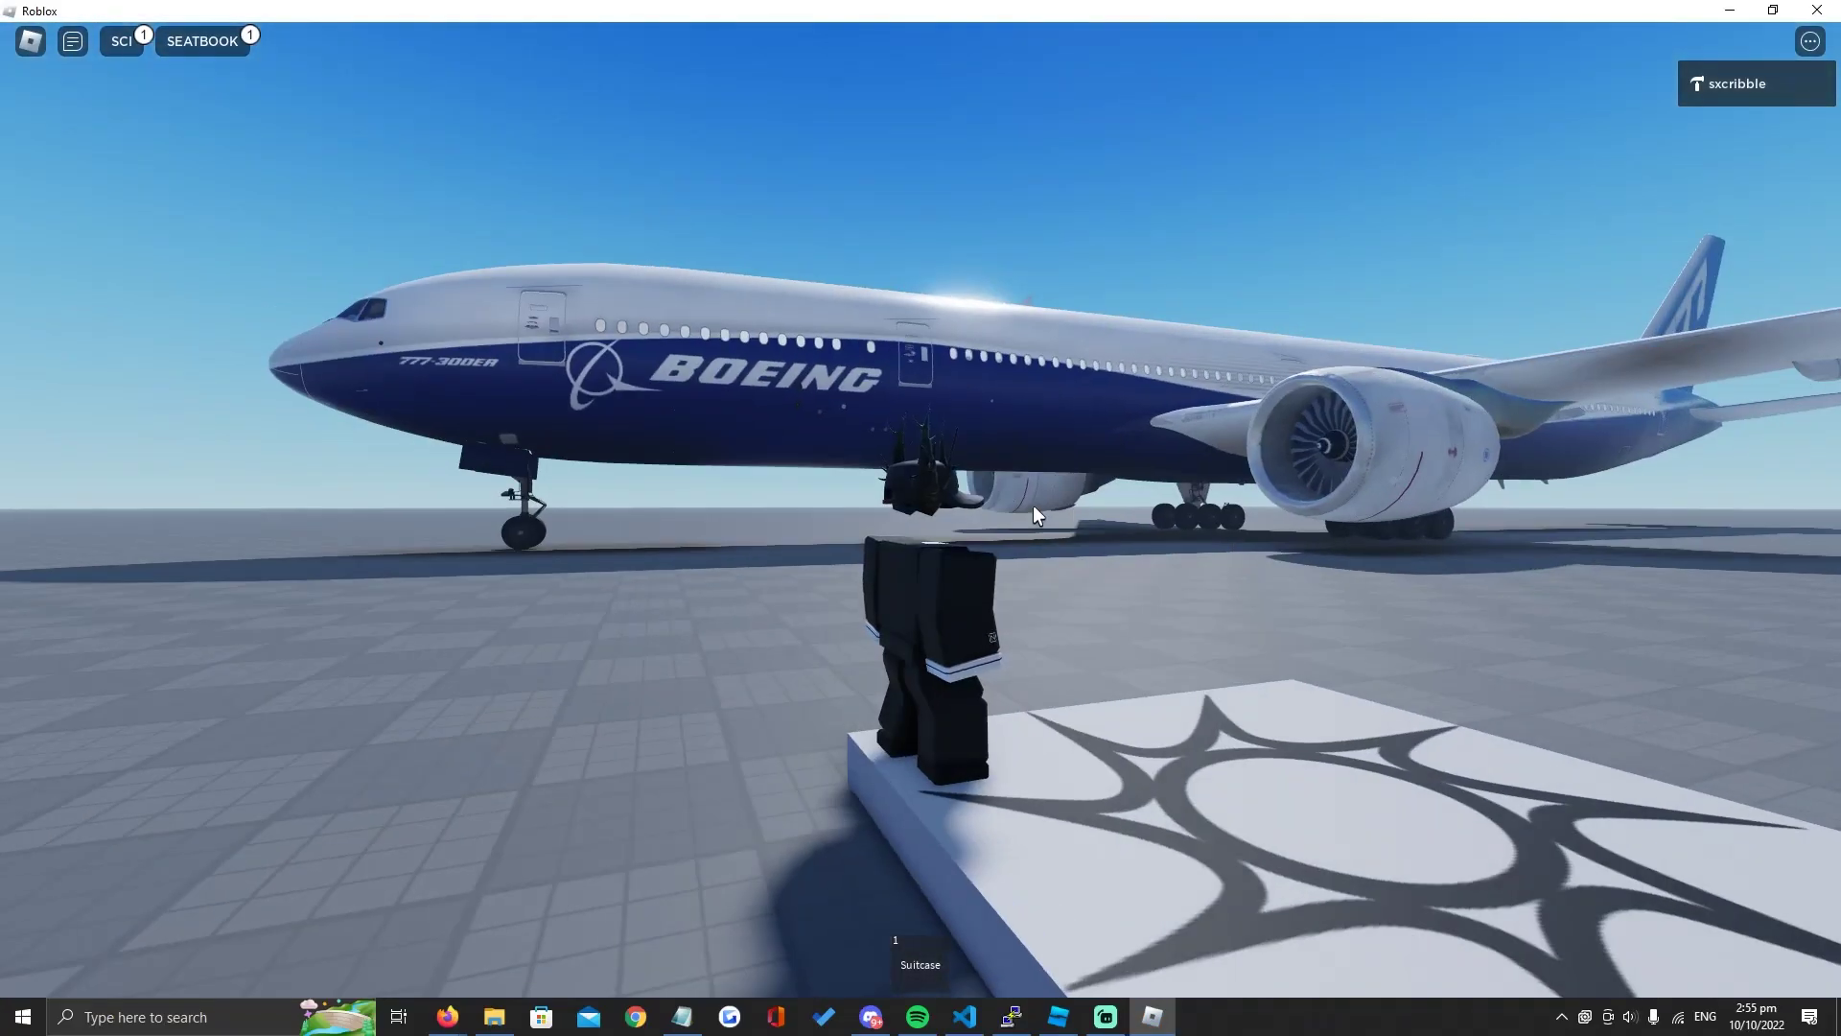
pyautogui.press('F9')
pyautogui.click(1158, 188)
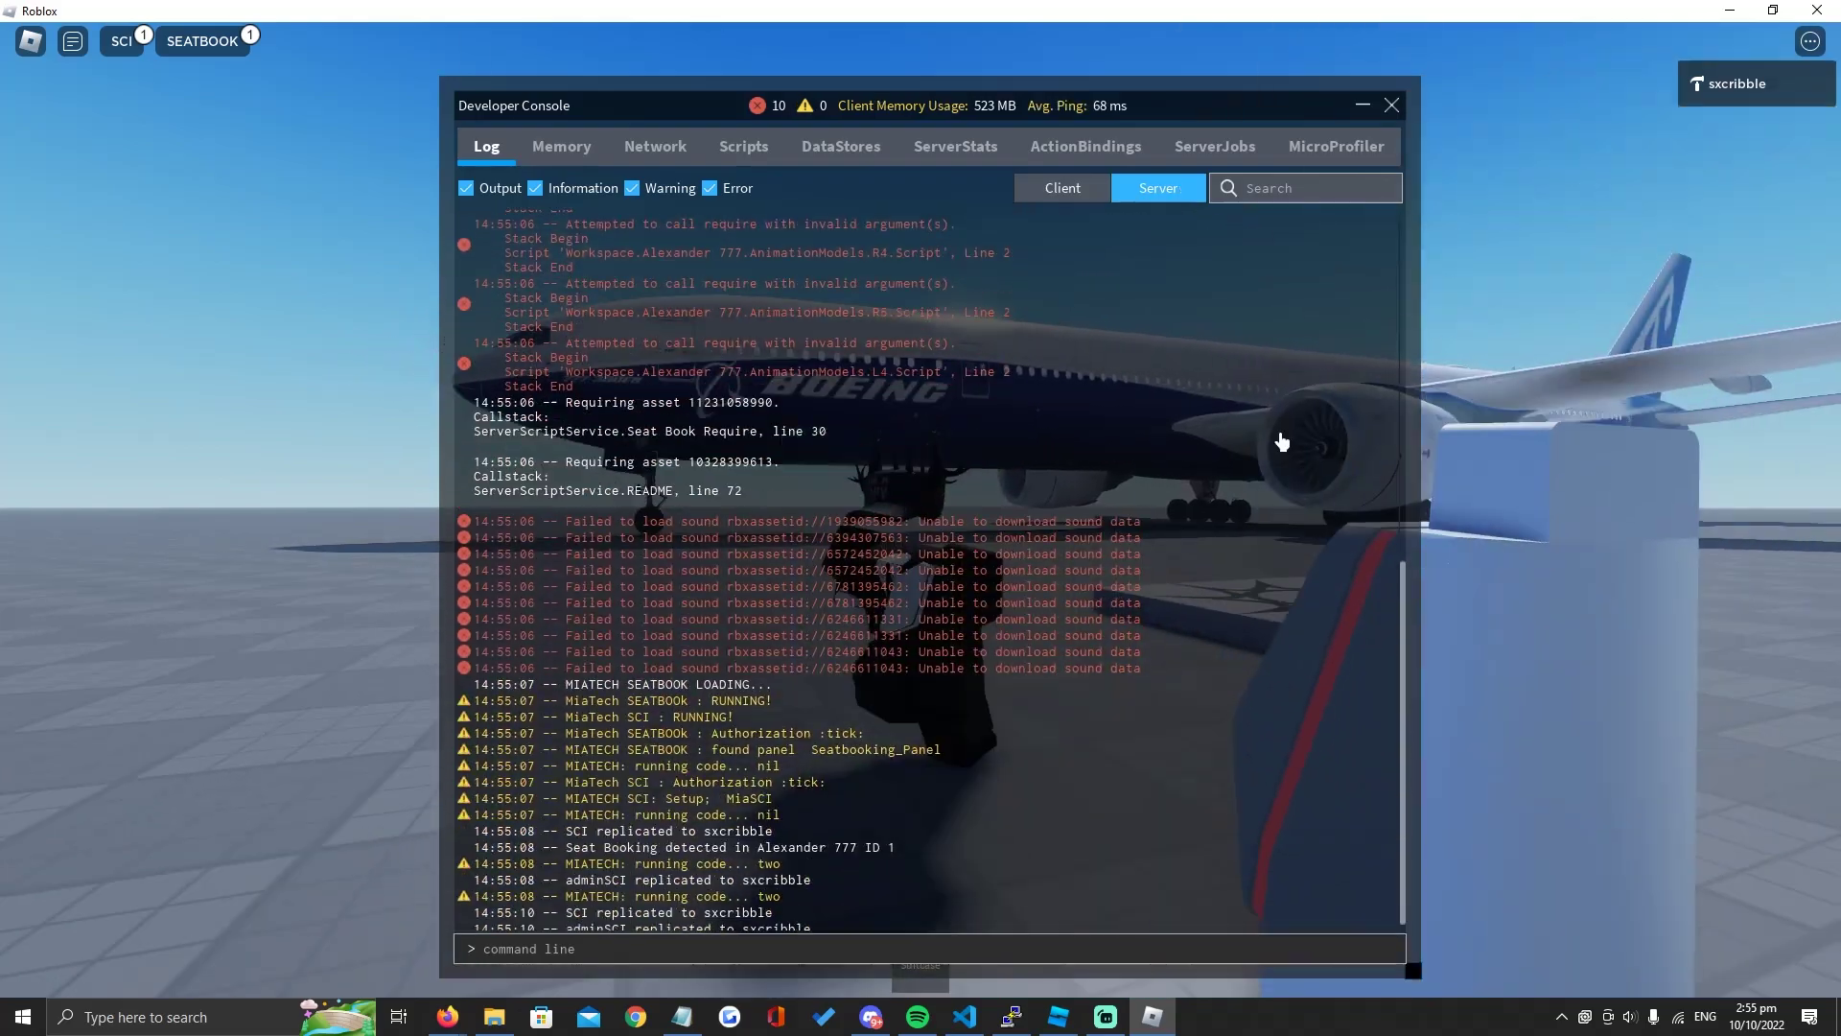
pyautogui.scroll(-1, 1284, 441)
pyautogui.press('w')
pyautogui.click(1392, 107)
# Step: Walk to the seat booking panel and examine its class choices
pyautogui.moveTo(1262, 204); pyautogui.dragTo(1262, 203, button='right')
pyautogui.press('w')
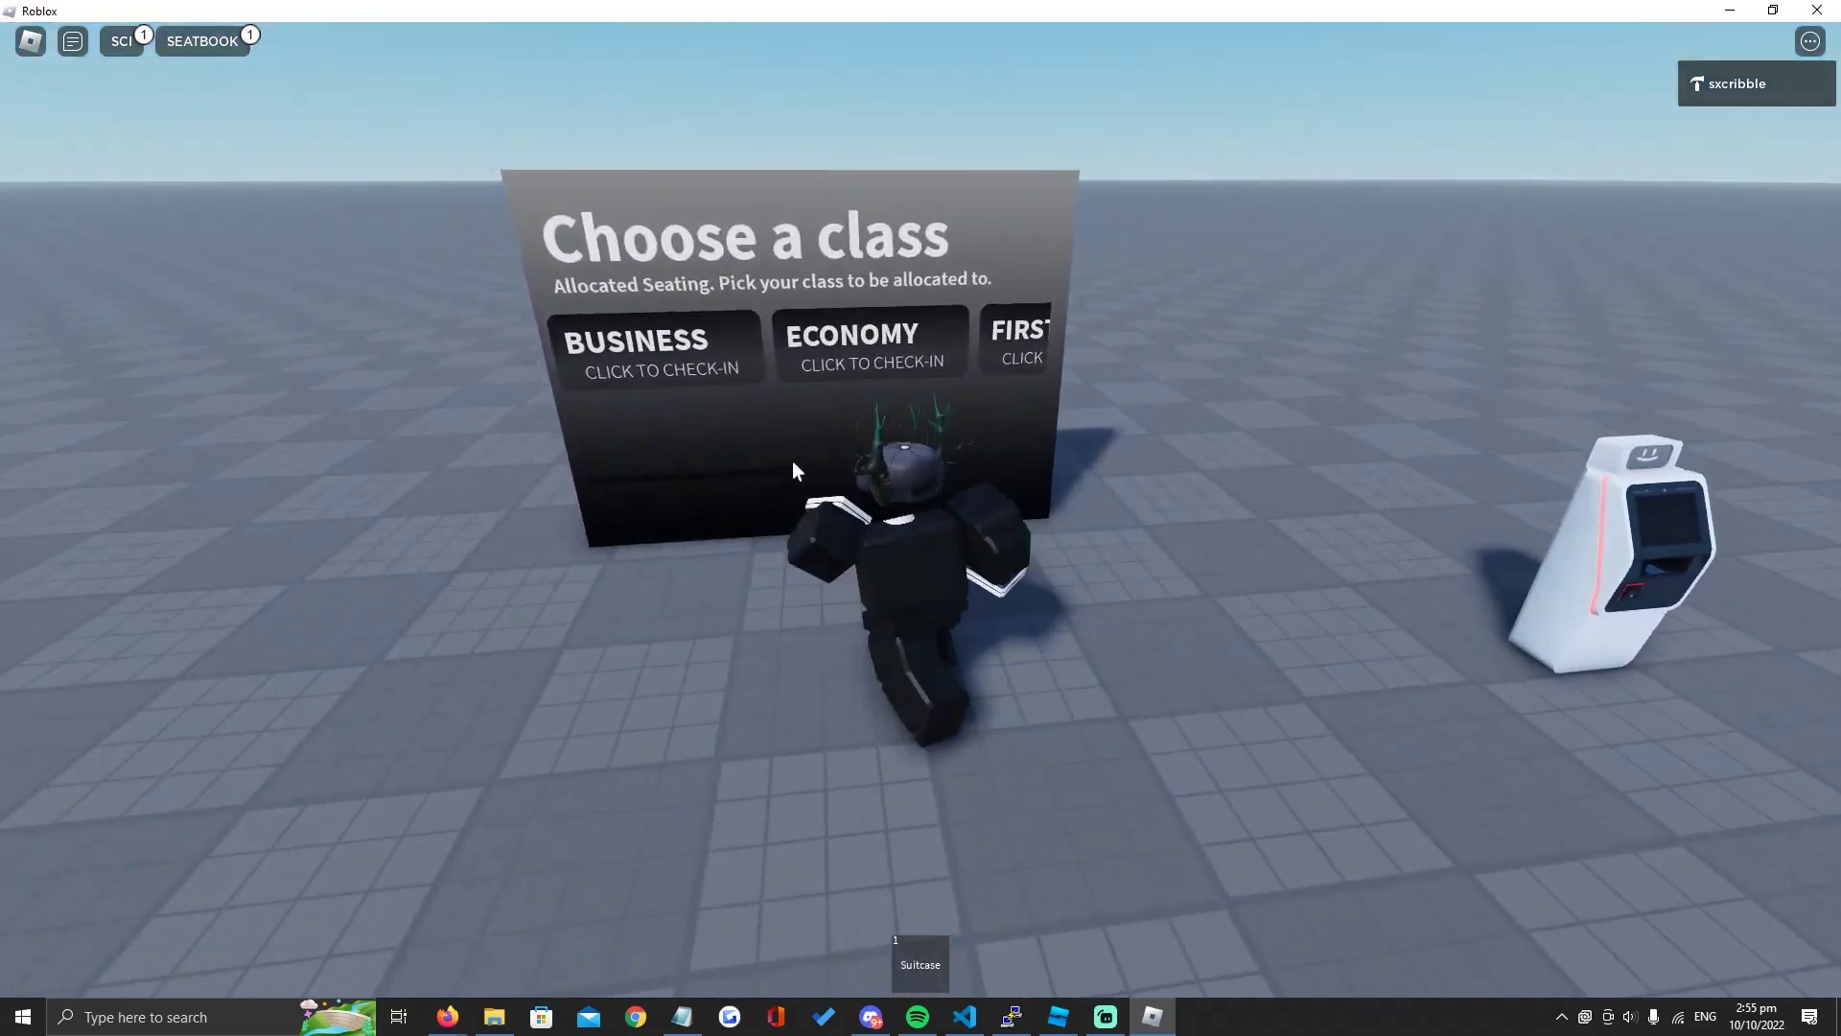
pyautogui.press('w')
pyautogui.scroll(-2, 826, 372)
pyautogui.scroll(2, 826, 372)
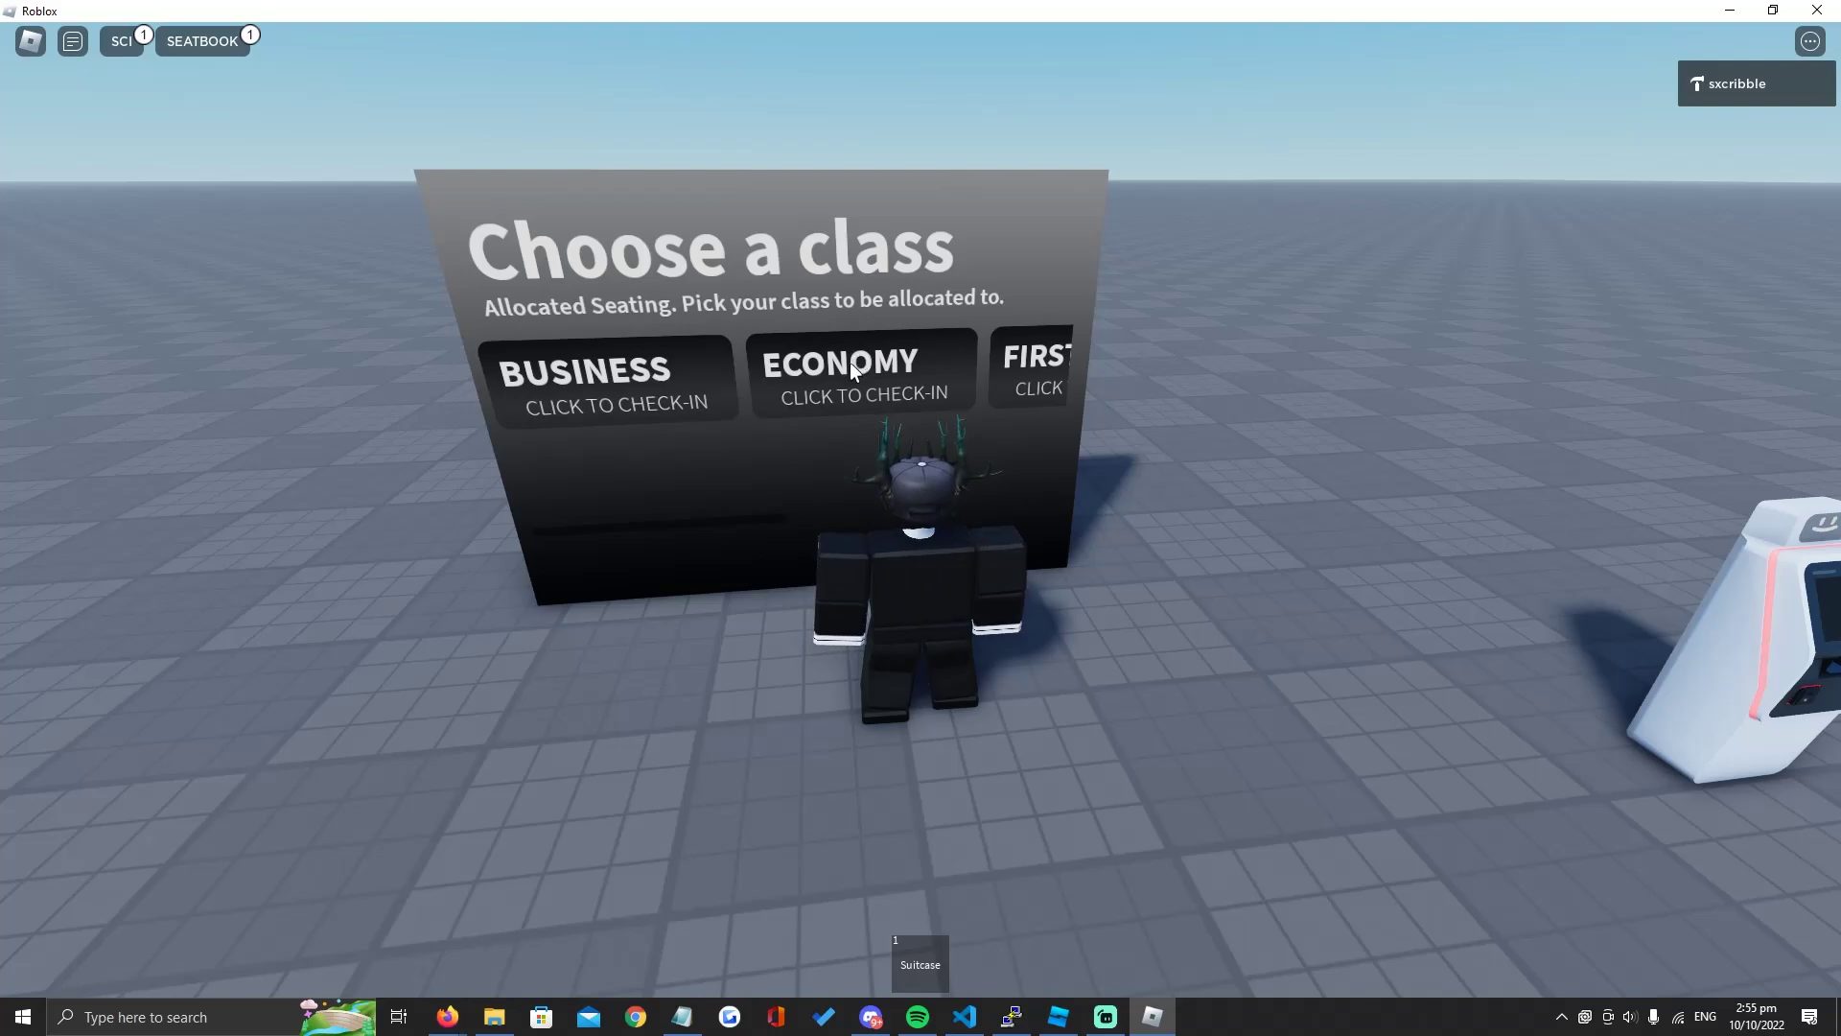
# Step: Switch back to Roblox Studio and expand the BUSINESS and ECONOMY folders in Class Tools to examine their tools
pyautogui.hotkey('alt', 'Tab')
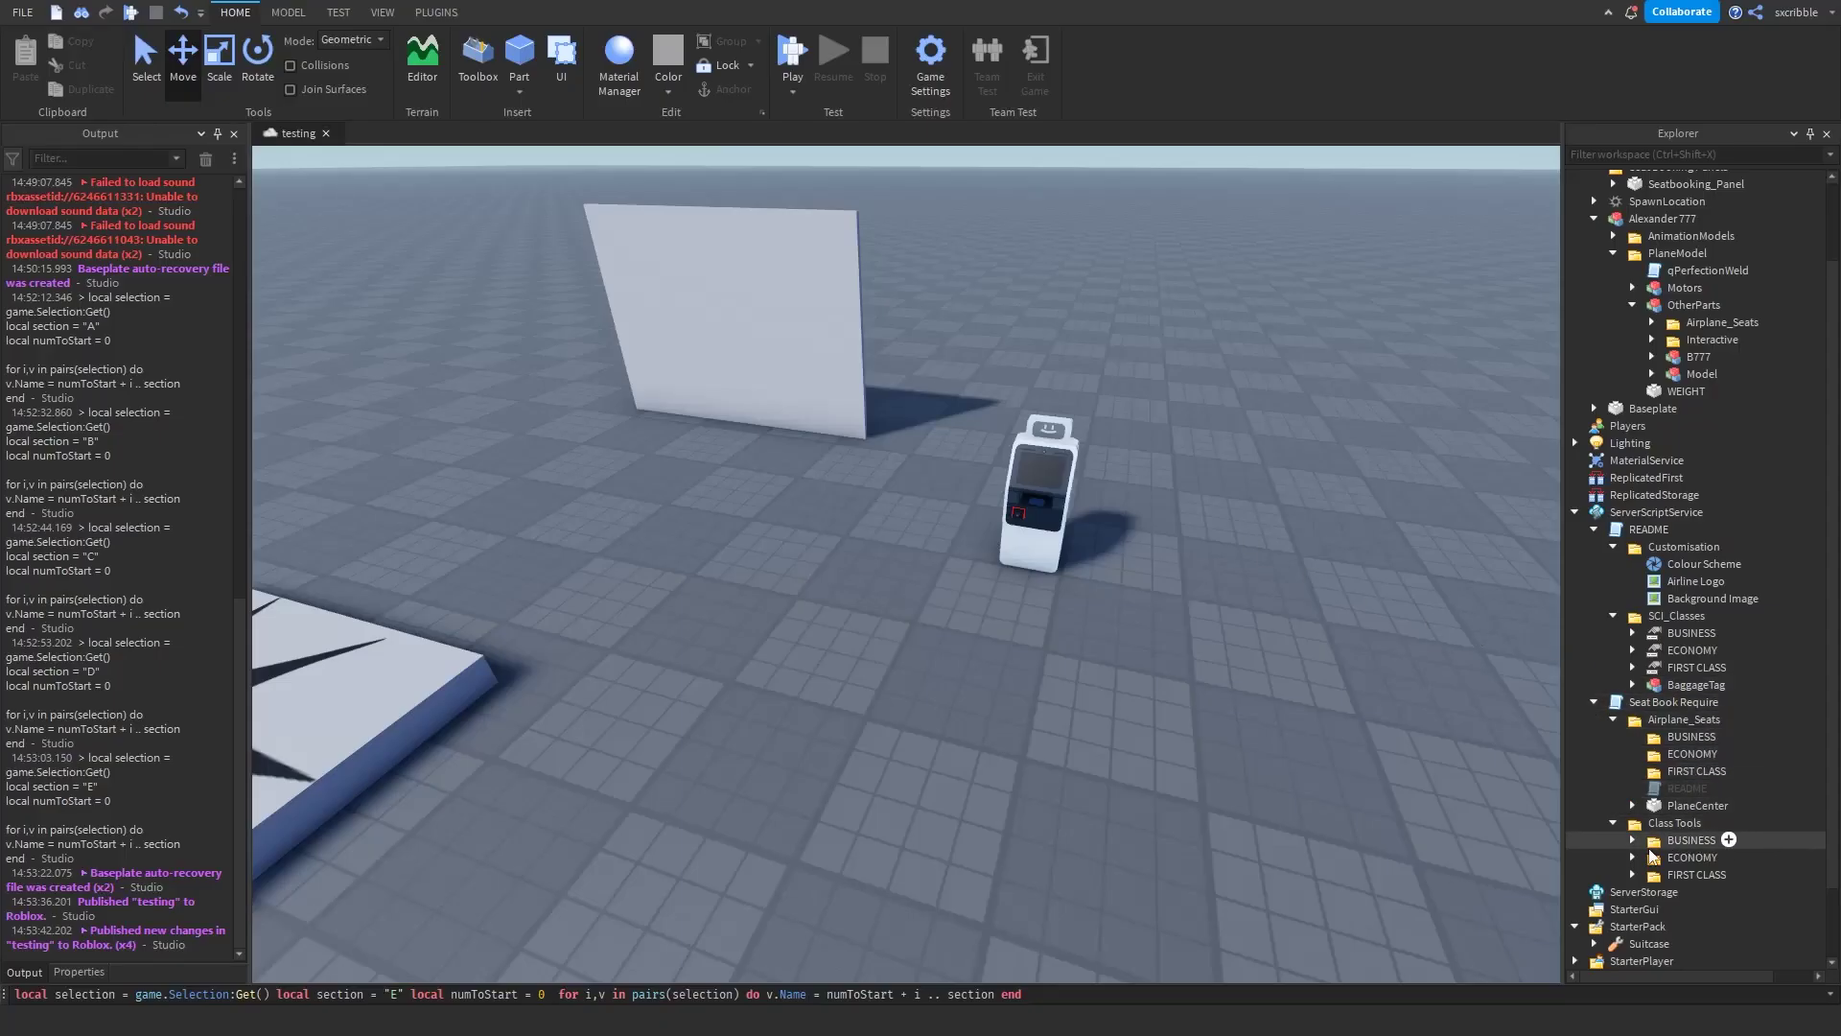
pyautogui.click(1649, 848)
pyautogui.click(1632, 840)
pyautogui.scroll(-2, 1647, 831)
pyautogui.click(1633, 777)
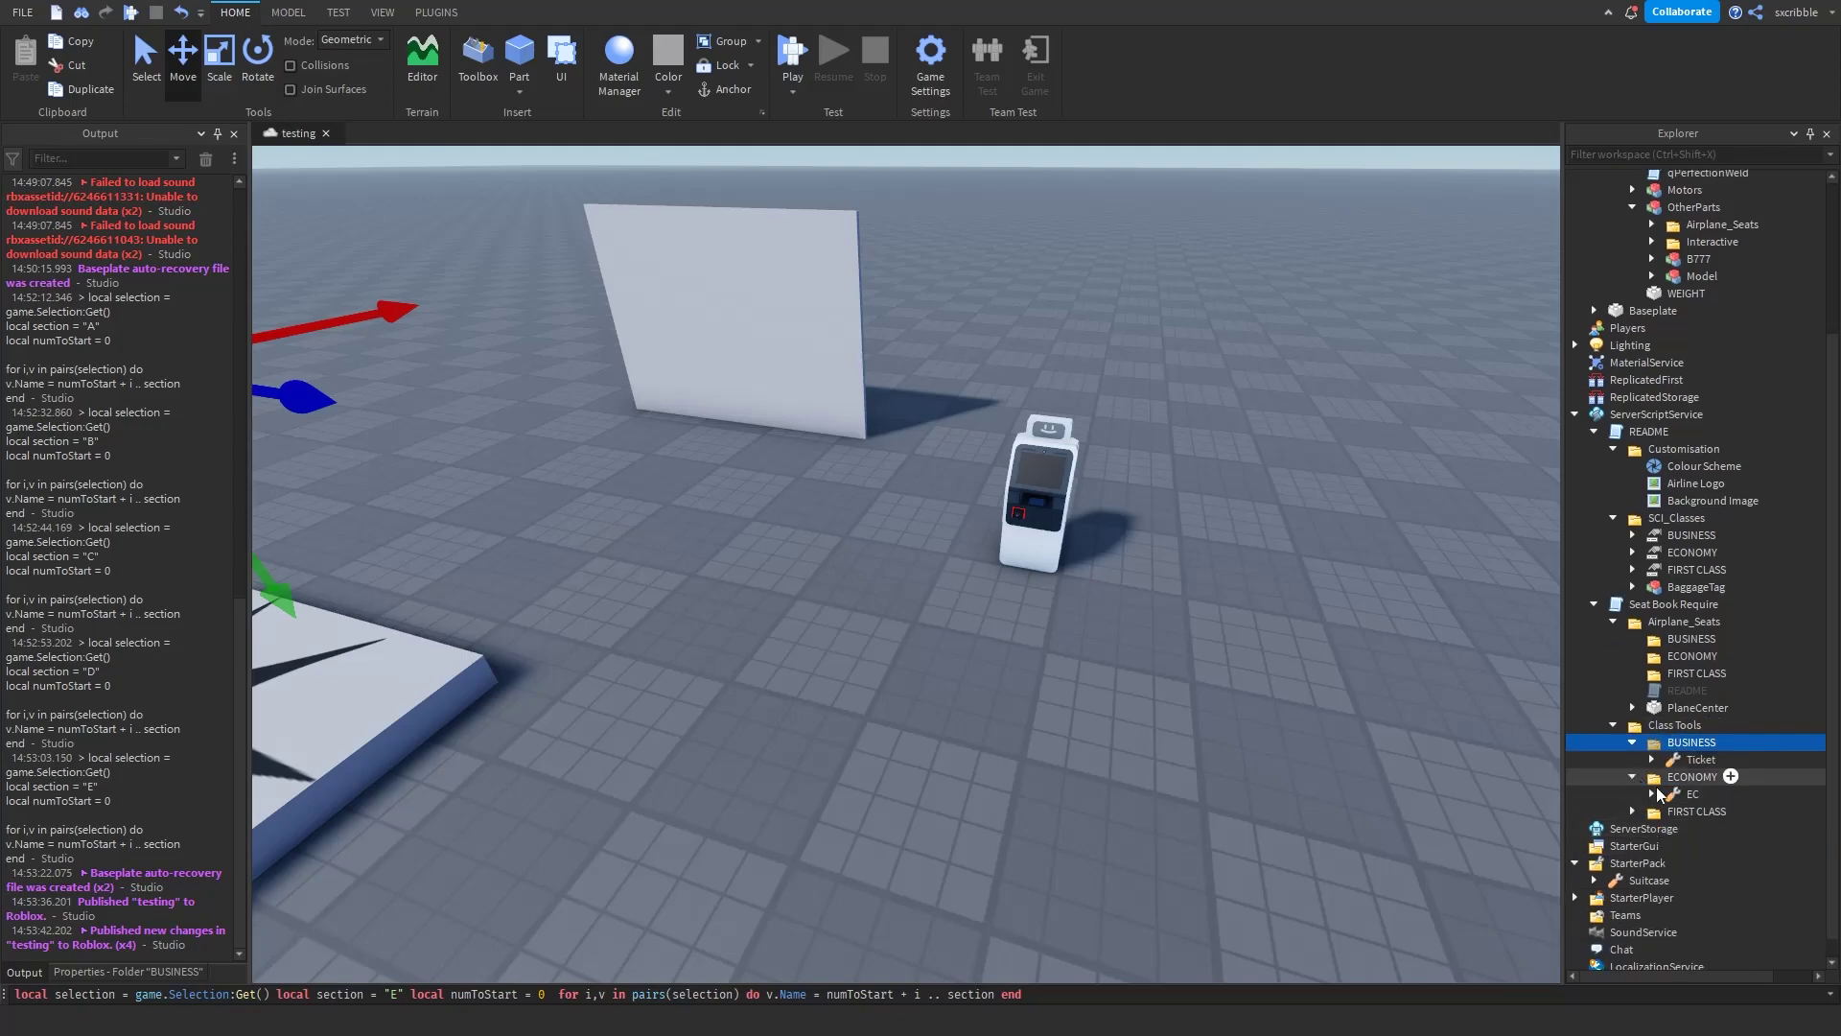
# Step: Duplicate the Ticket tool in the BUSINESS class folder as a trial and remove the copies again
pyautogui.hotkey('ctrl', 'd')
pyautogui.hotkey('ctrl', 'd')
pyautogui.hotkey('ctrl', 'd')
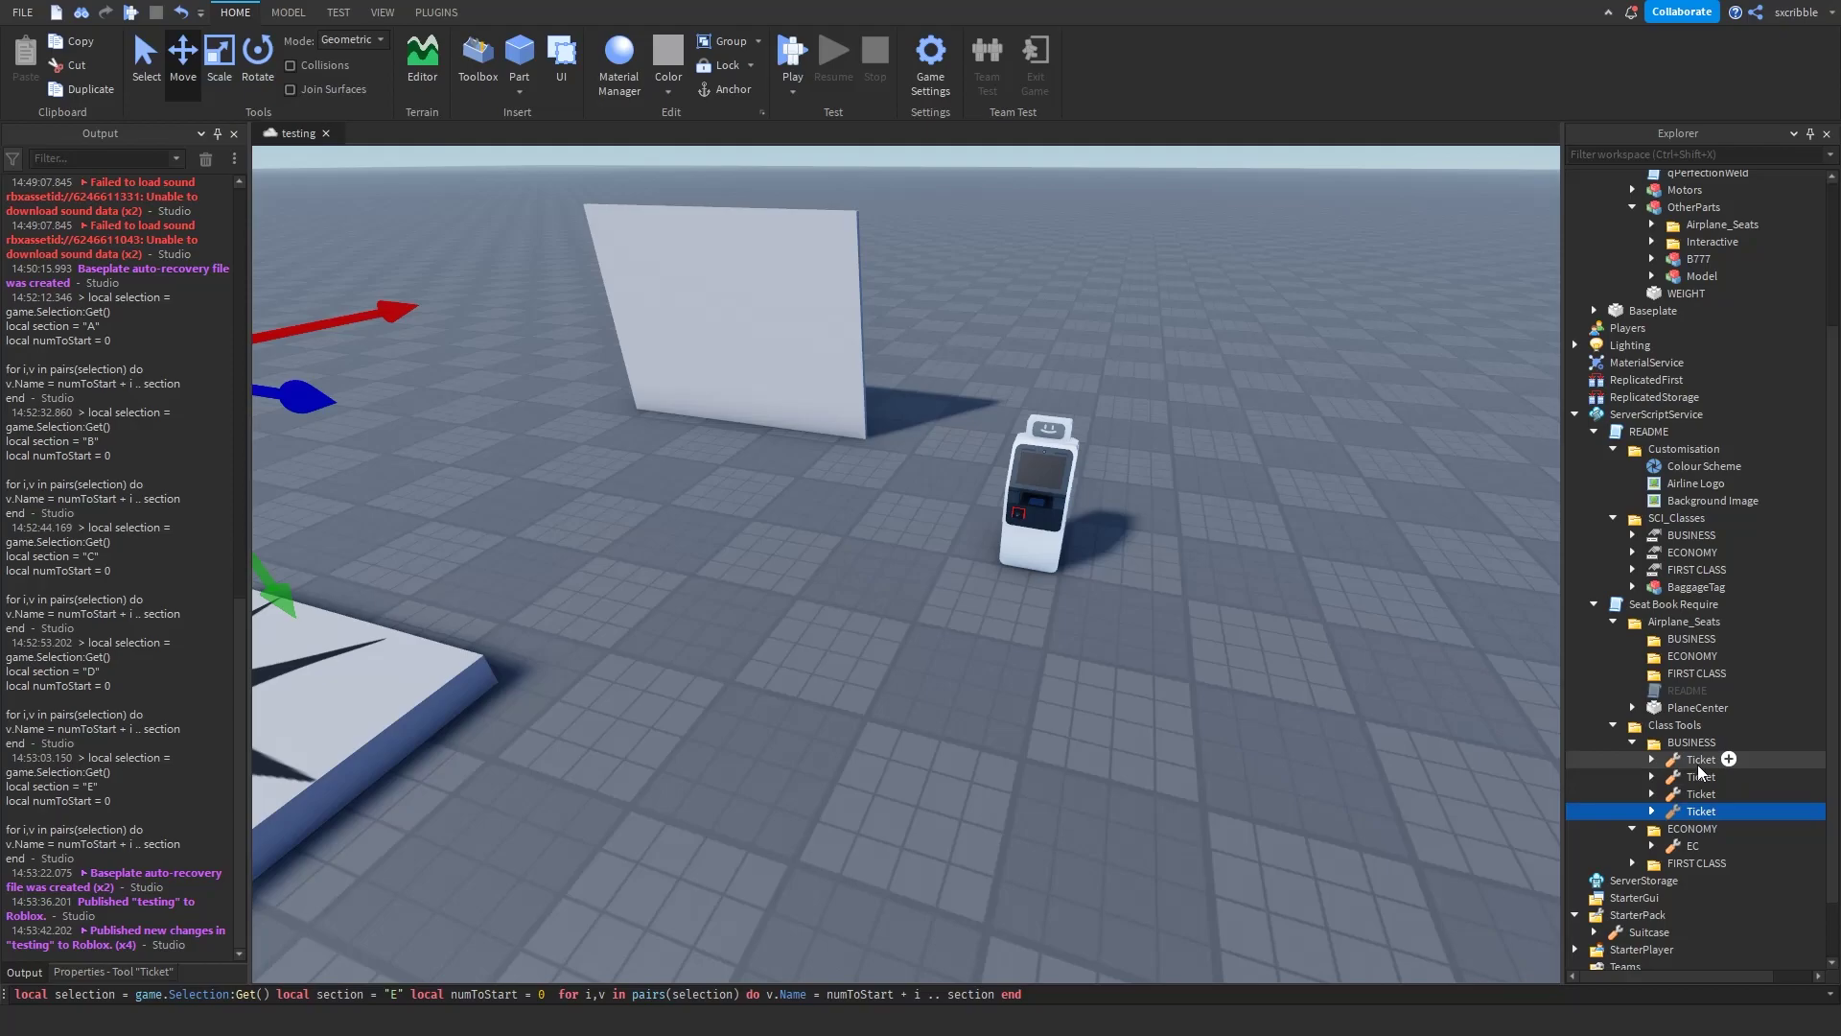
pyautogui.hotkey('ctrl', 'z')
pyautogui.hotkey('ctrl', 'z')
pyautogui.hotkey('ctrl', 'z')
pyautogui.hotkey('ctrl', 'z')
pyautogui.hotkey('ctrl', 'd')
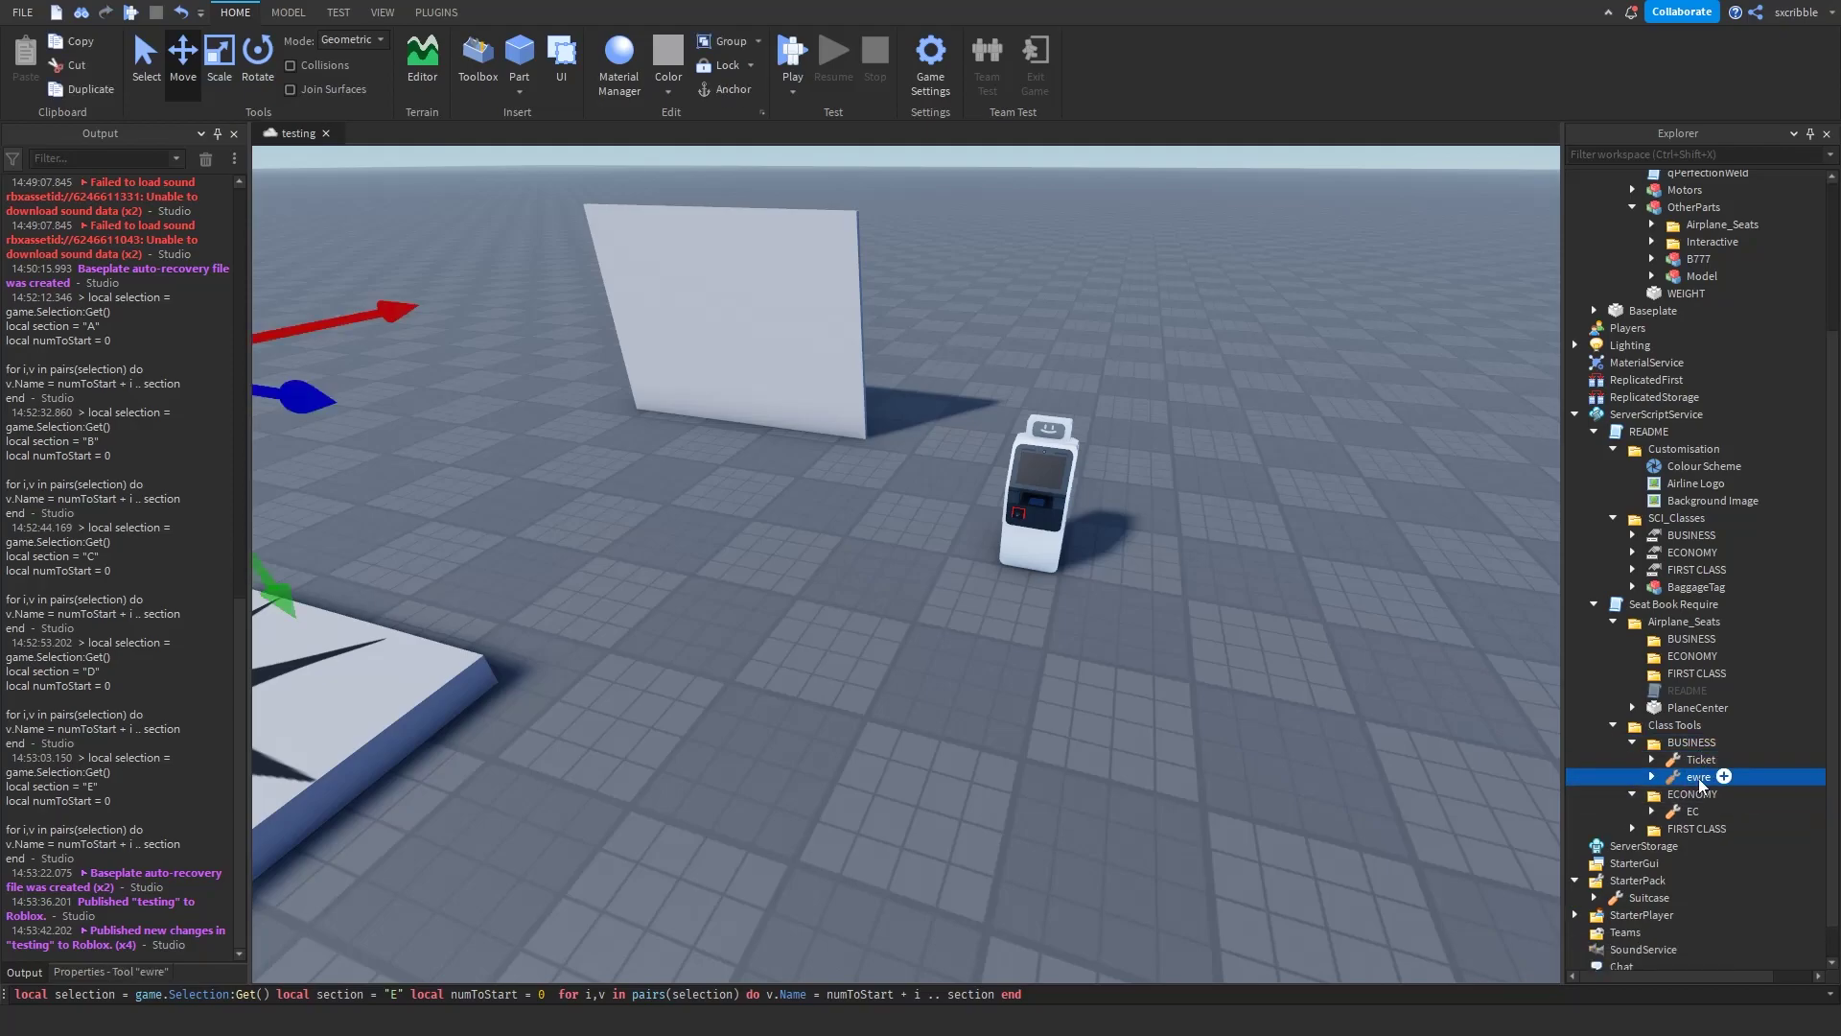
pyautogui.press('Delete')
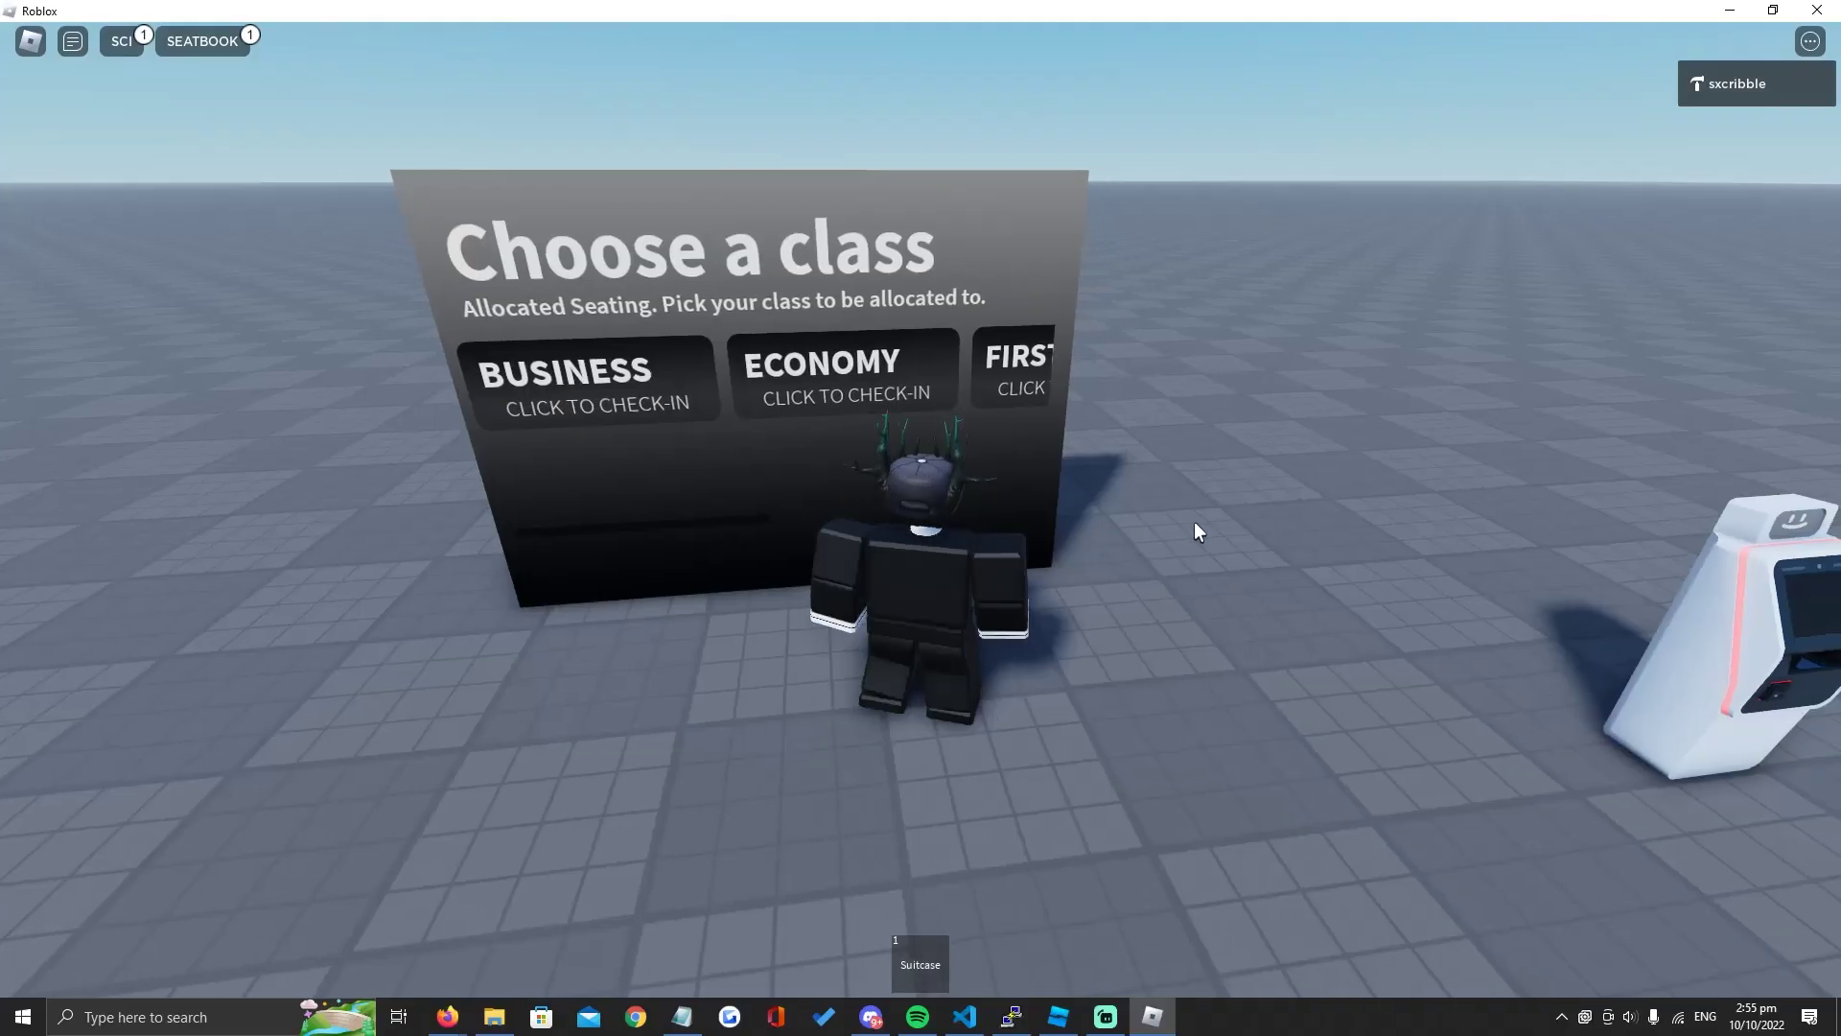
# Step: Switch to the running game, approach the check-in kiosk, turn SCI on in its configuration and set the Economy seats to 115
pyautogui.press('d')
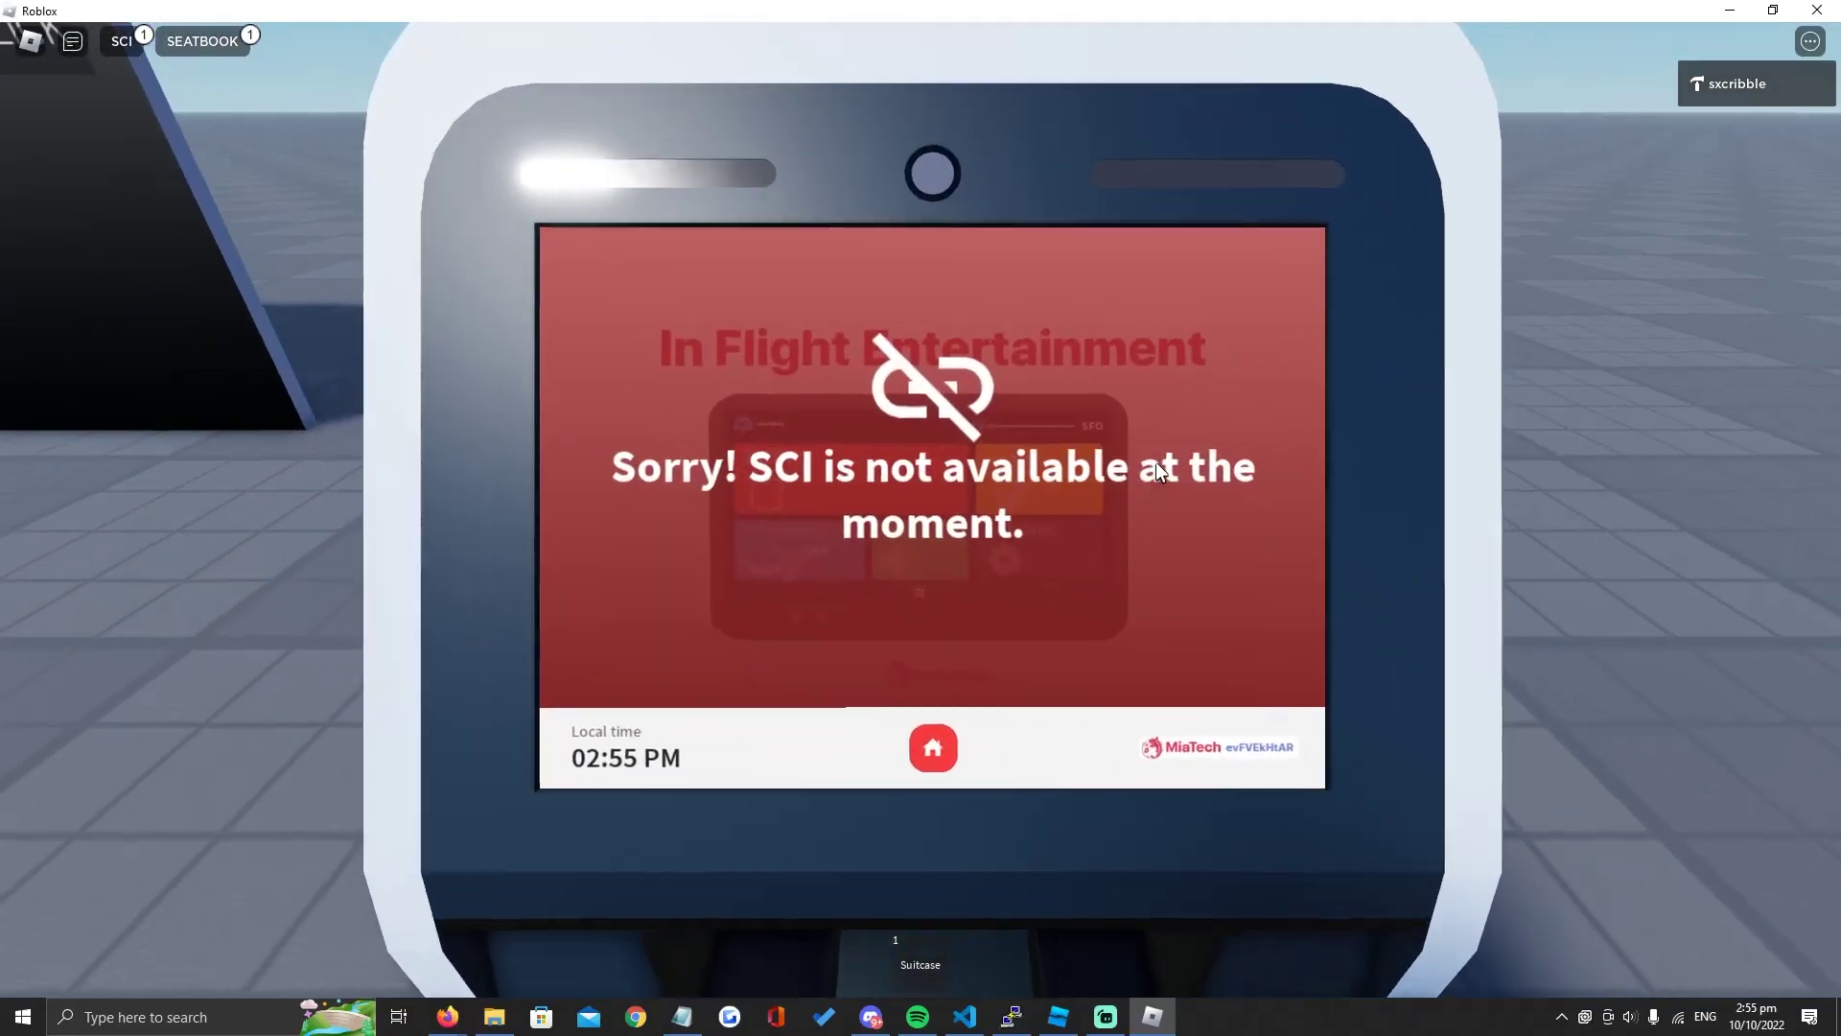
pyautogui.click(125, 45)
pyautogui.click(450, 513)
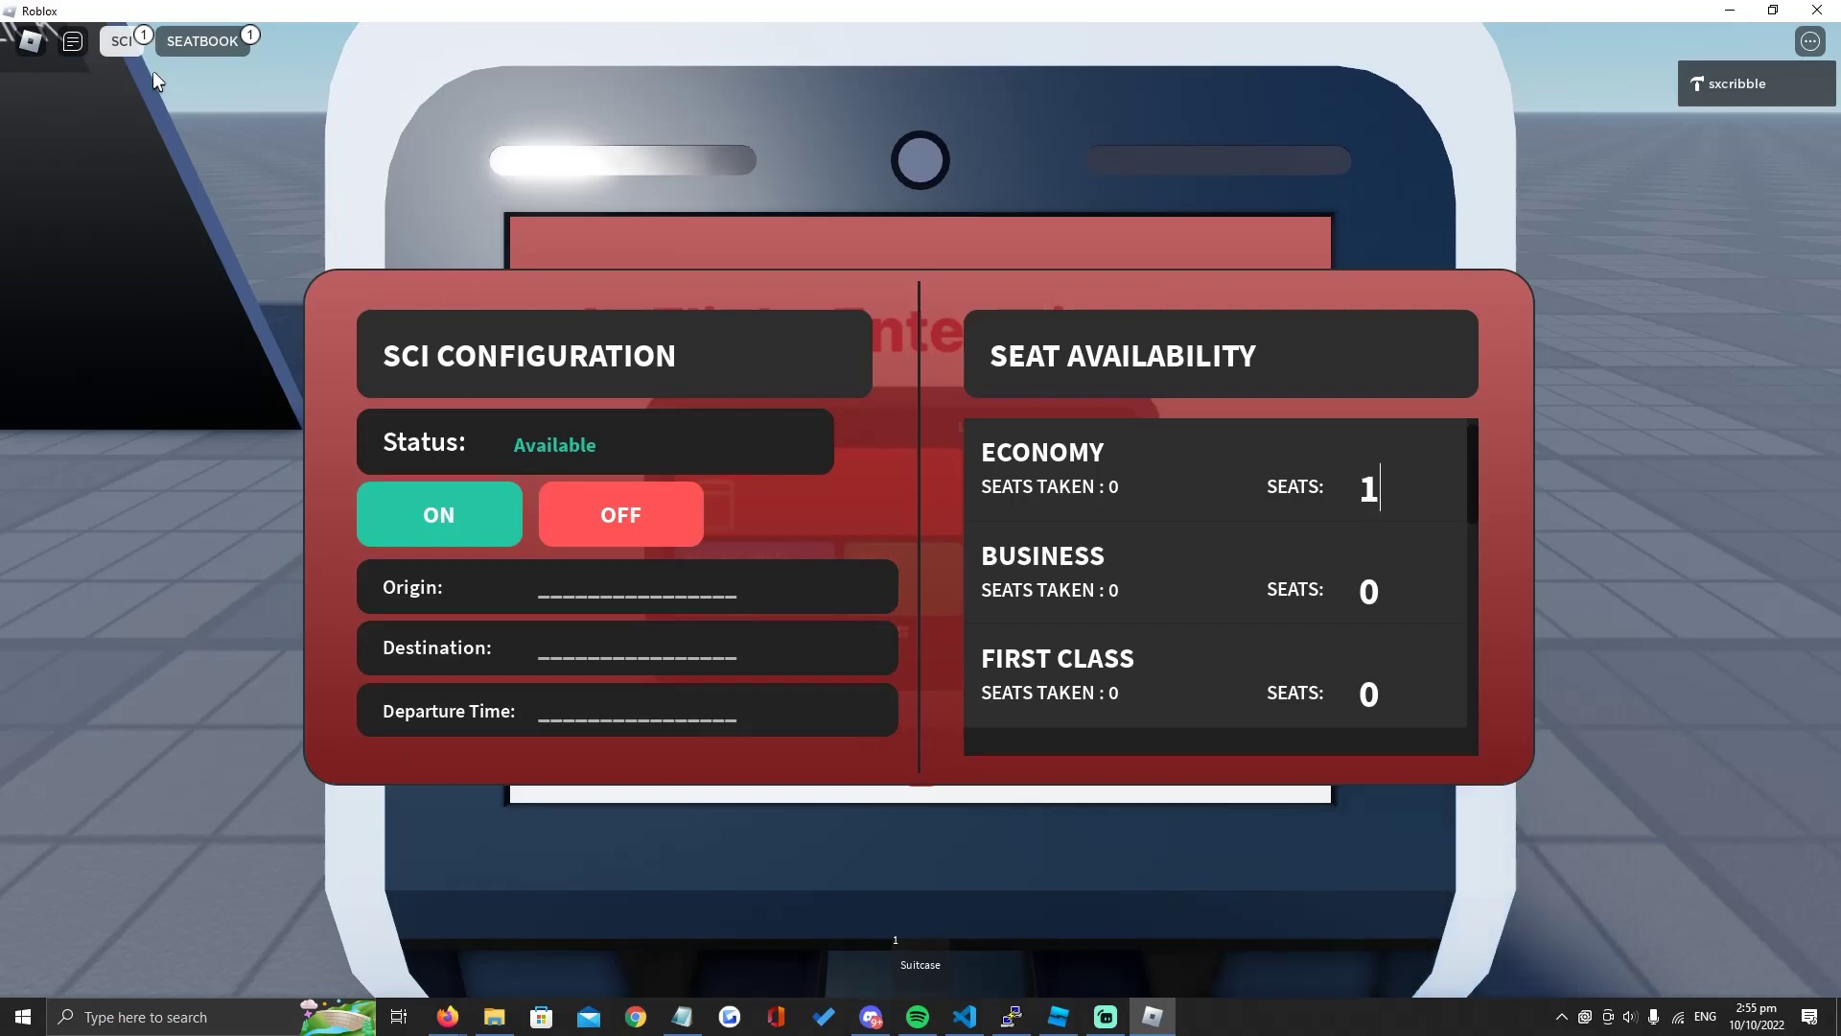
# Step: Allow booking for the Alexander 777 plane in the seat booking configuration
pyautogui.click(199, 40)
pyautogui.click(661, 430)
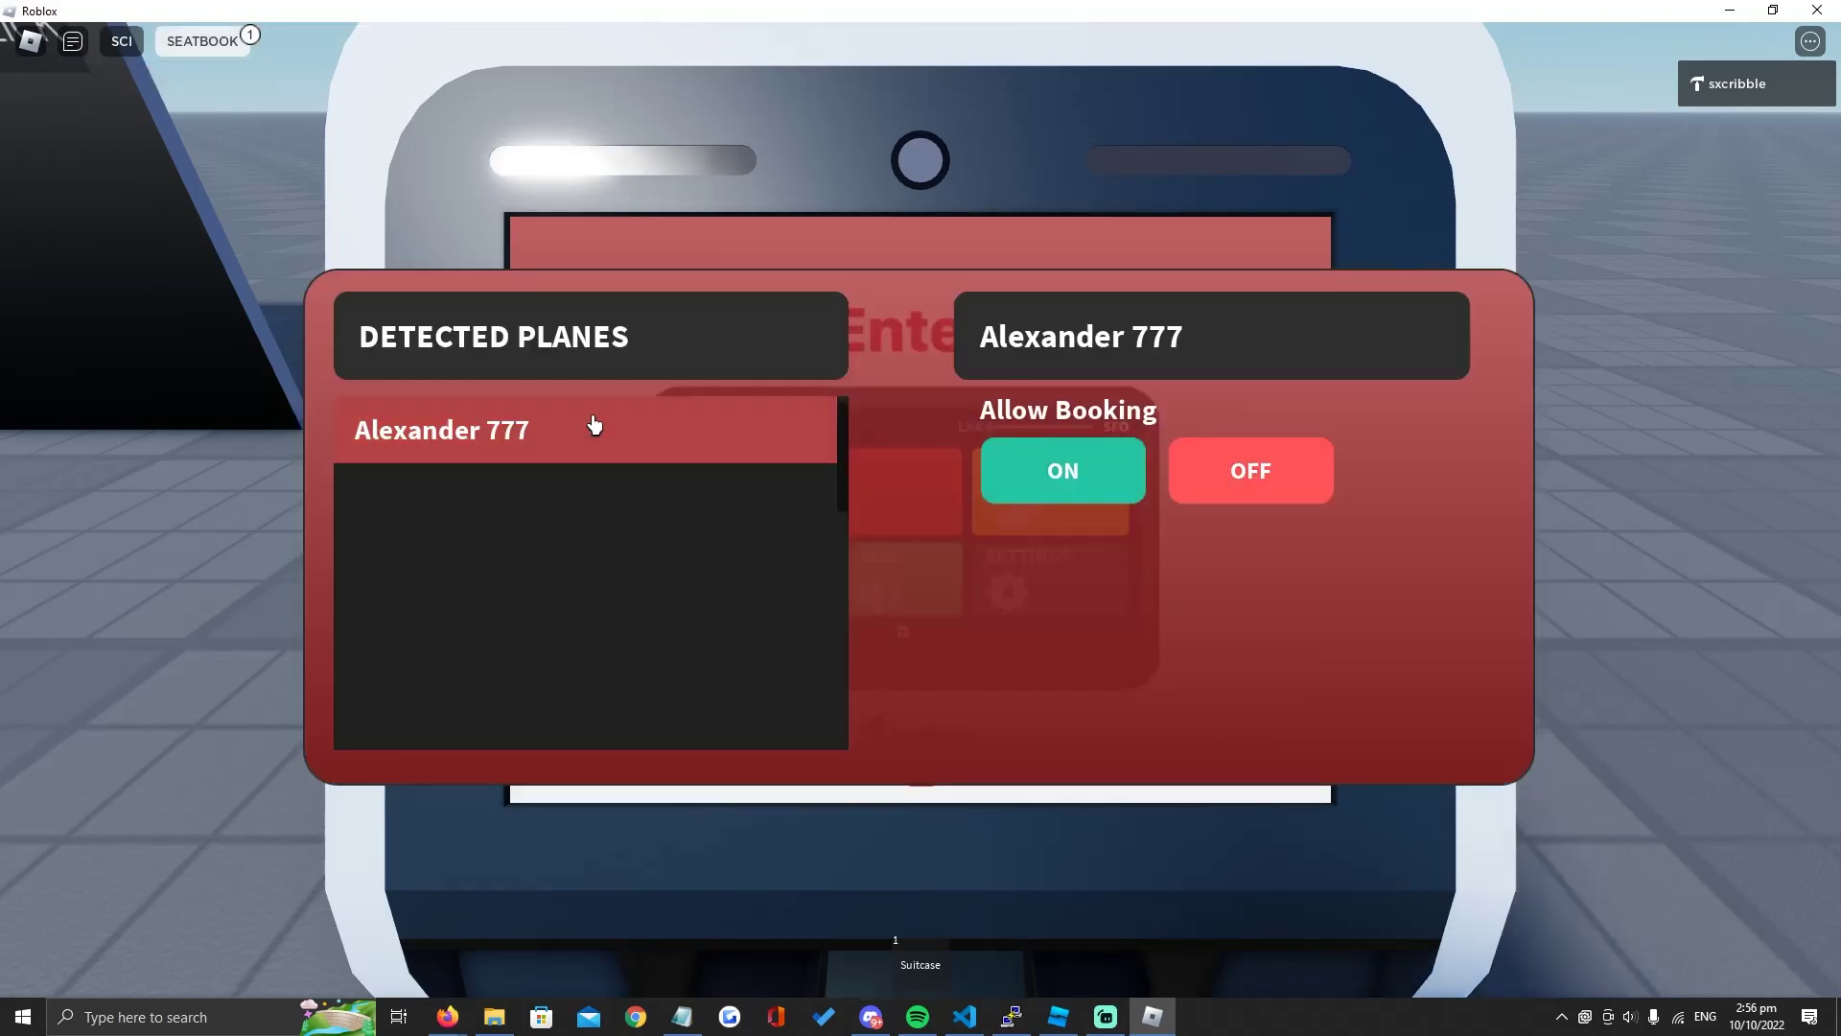
pyautogui.click(1074, 466)
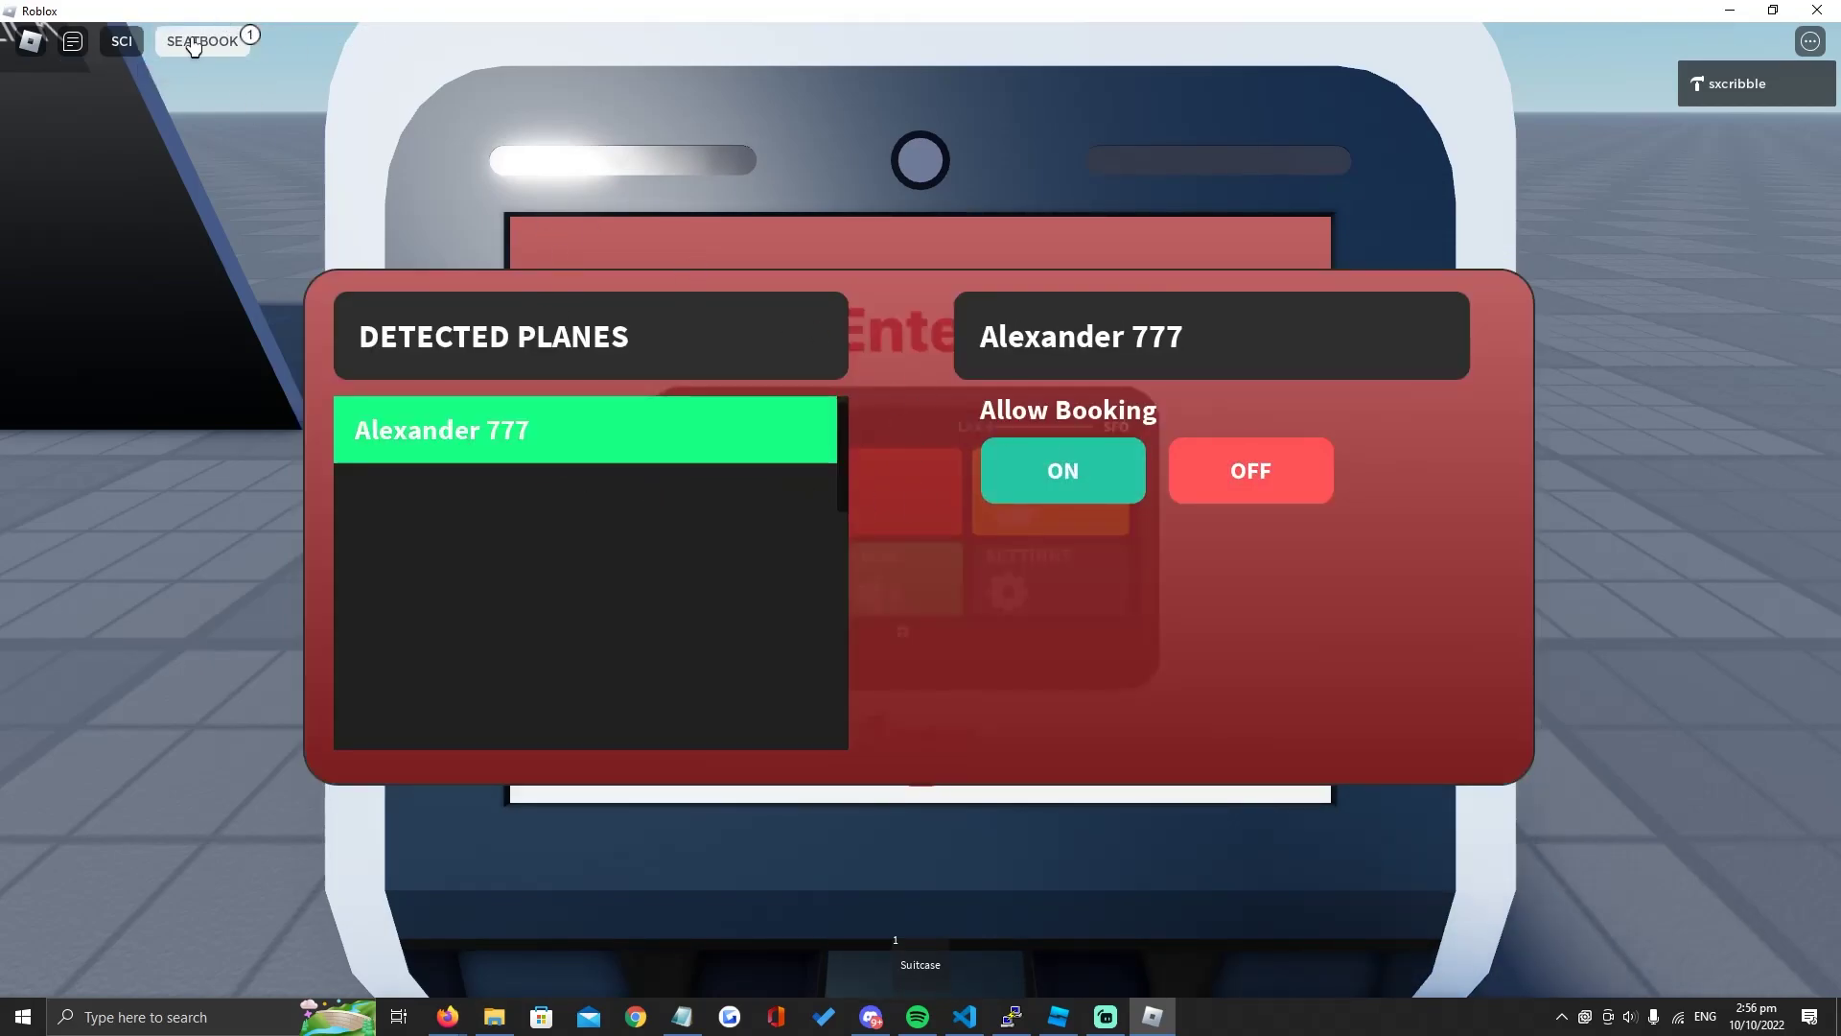
# Step: Start the check-in at the kiosk and place the passport on the scanner
pyautogui.click(821, 563)
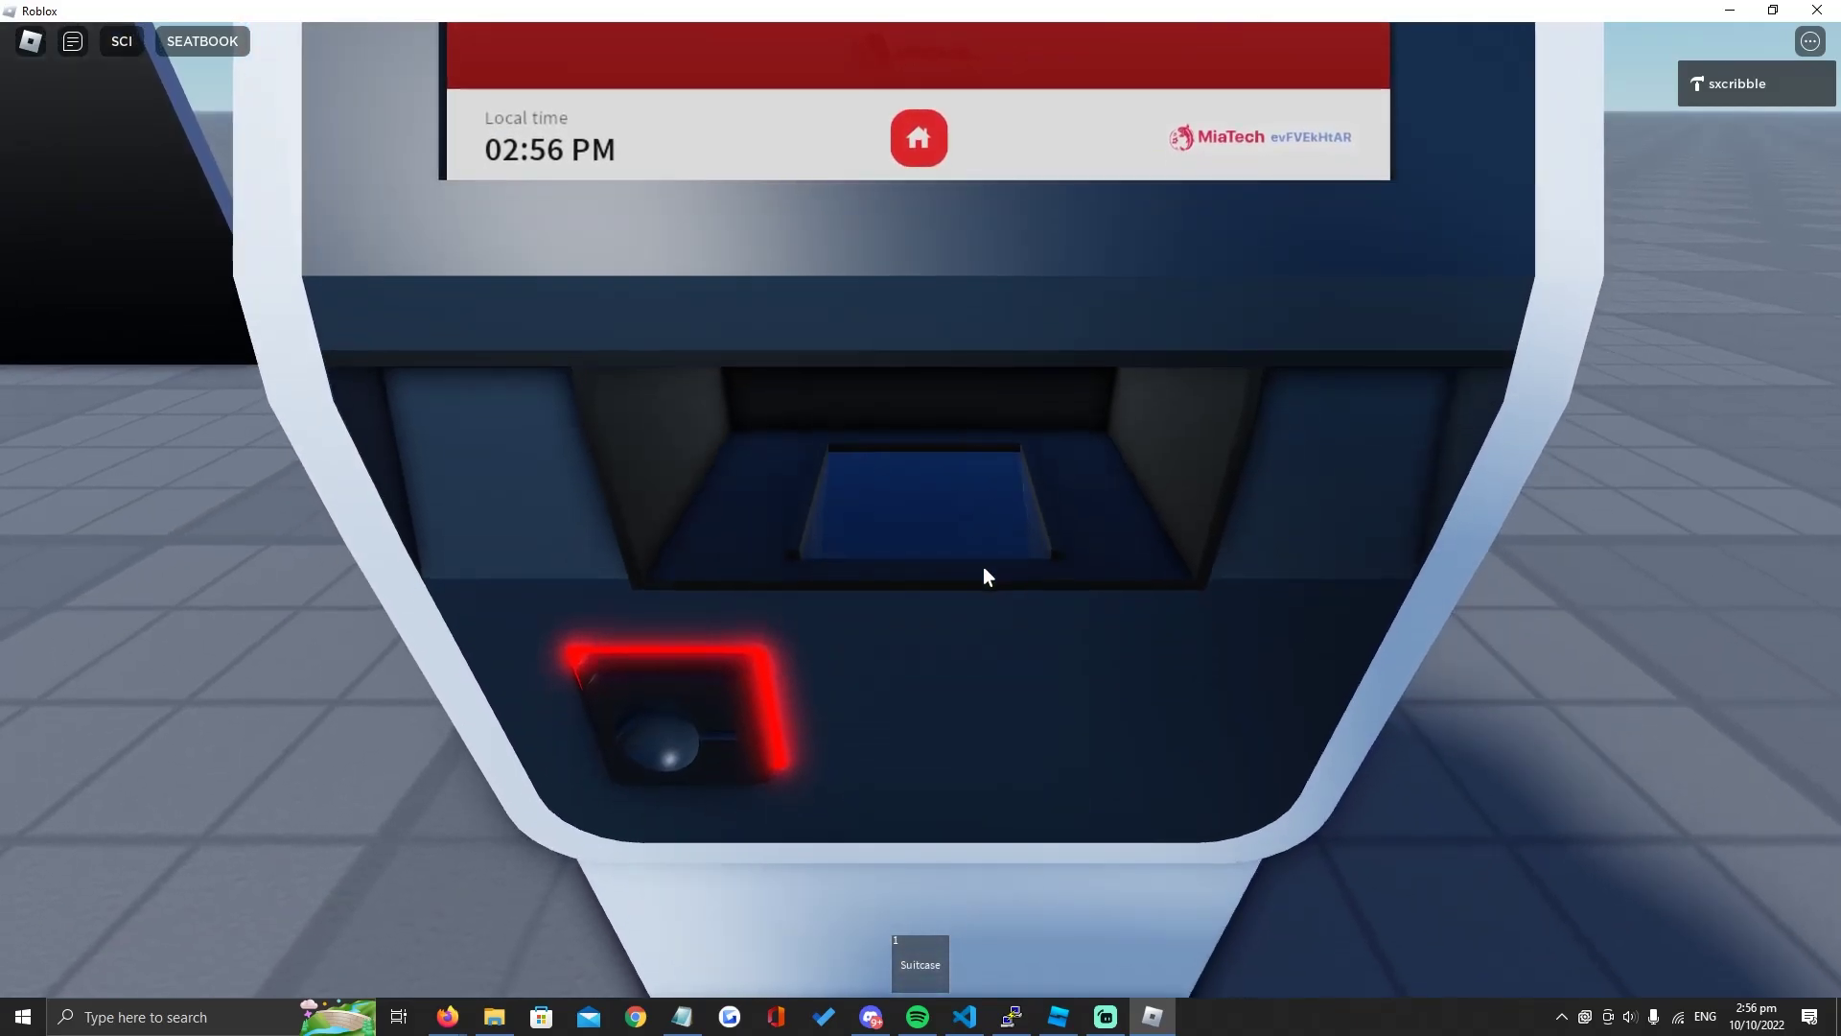
pyautogui.moveTo(704, 487); pyautogui.dragTo(936, 491)
pyautogui.click(936, 491)
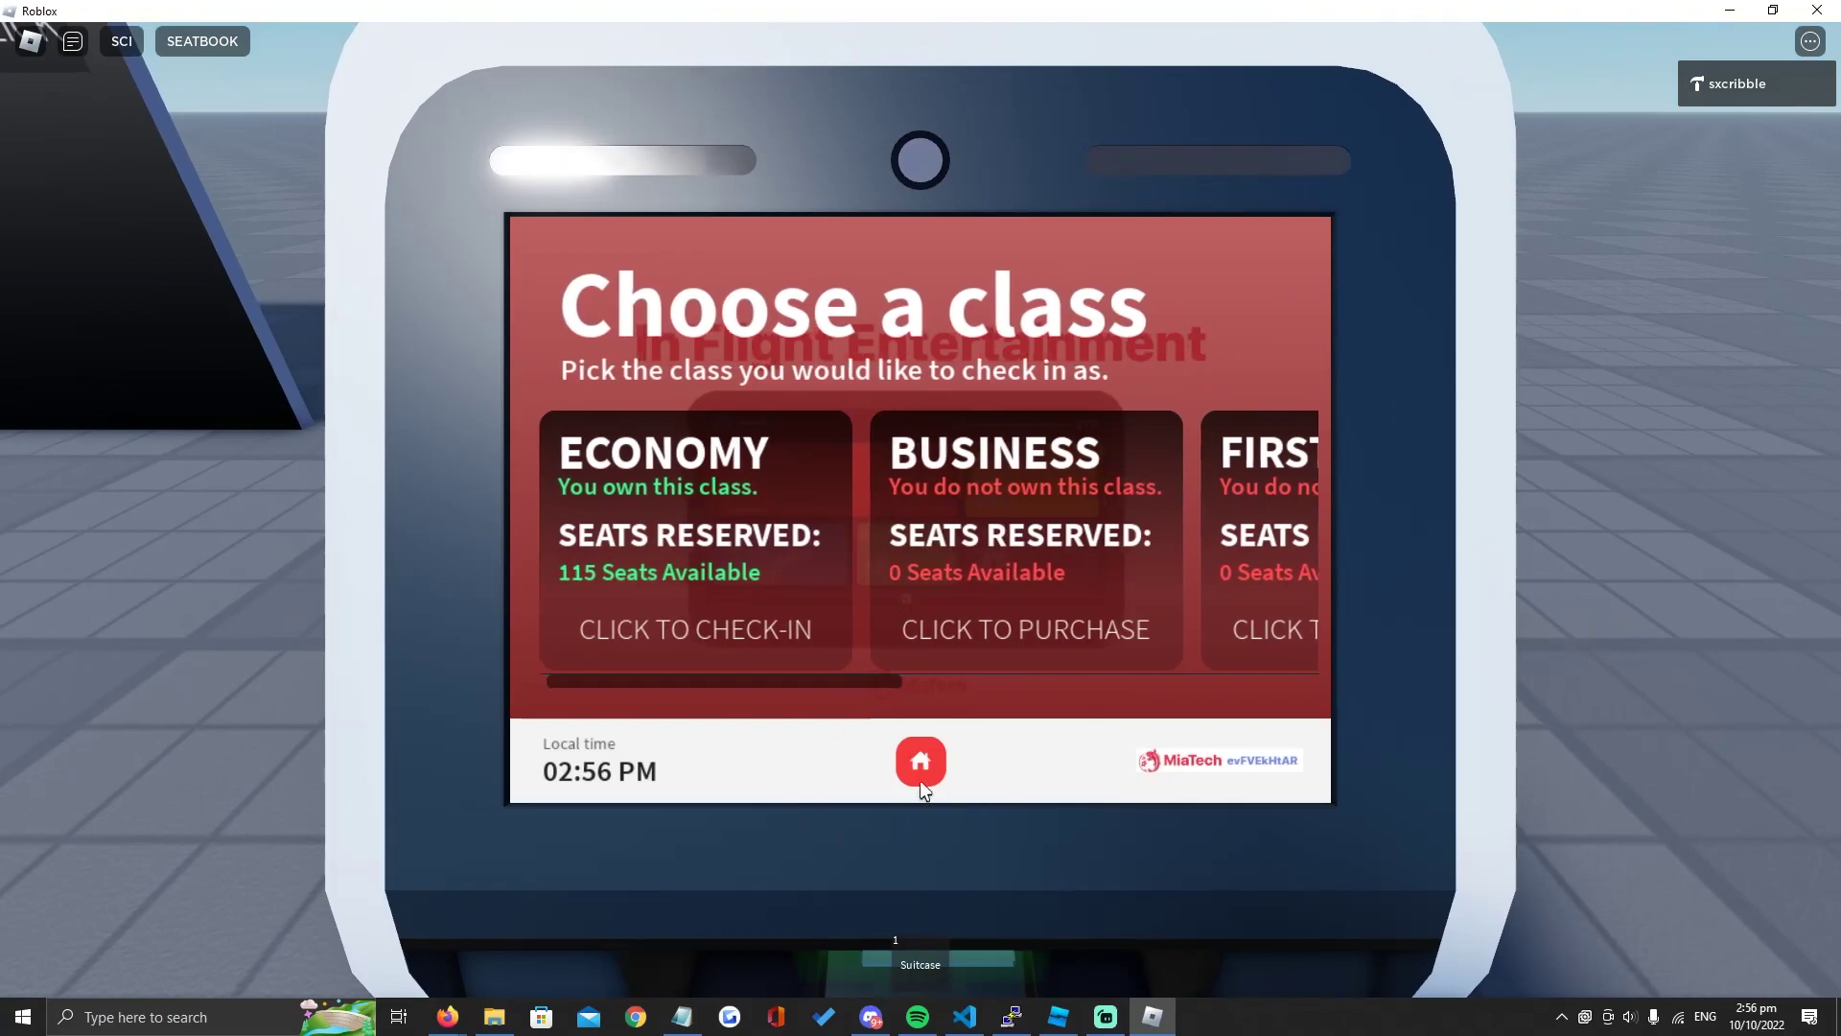
# Step: Check in as Economy on the Alexander 777 flight and allocate seat 2B
pyautogui.click(628, 530)
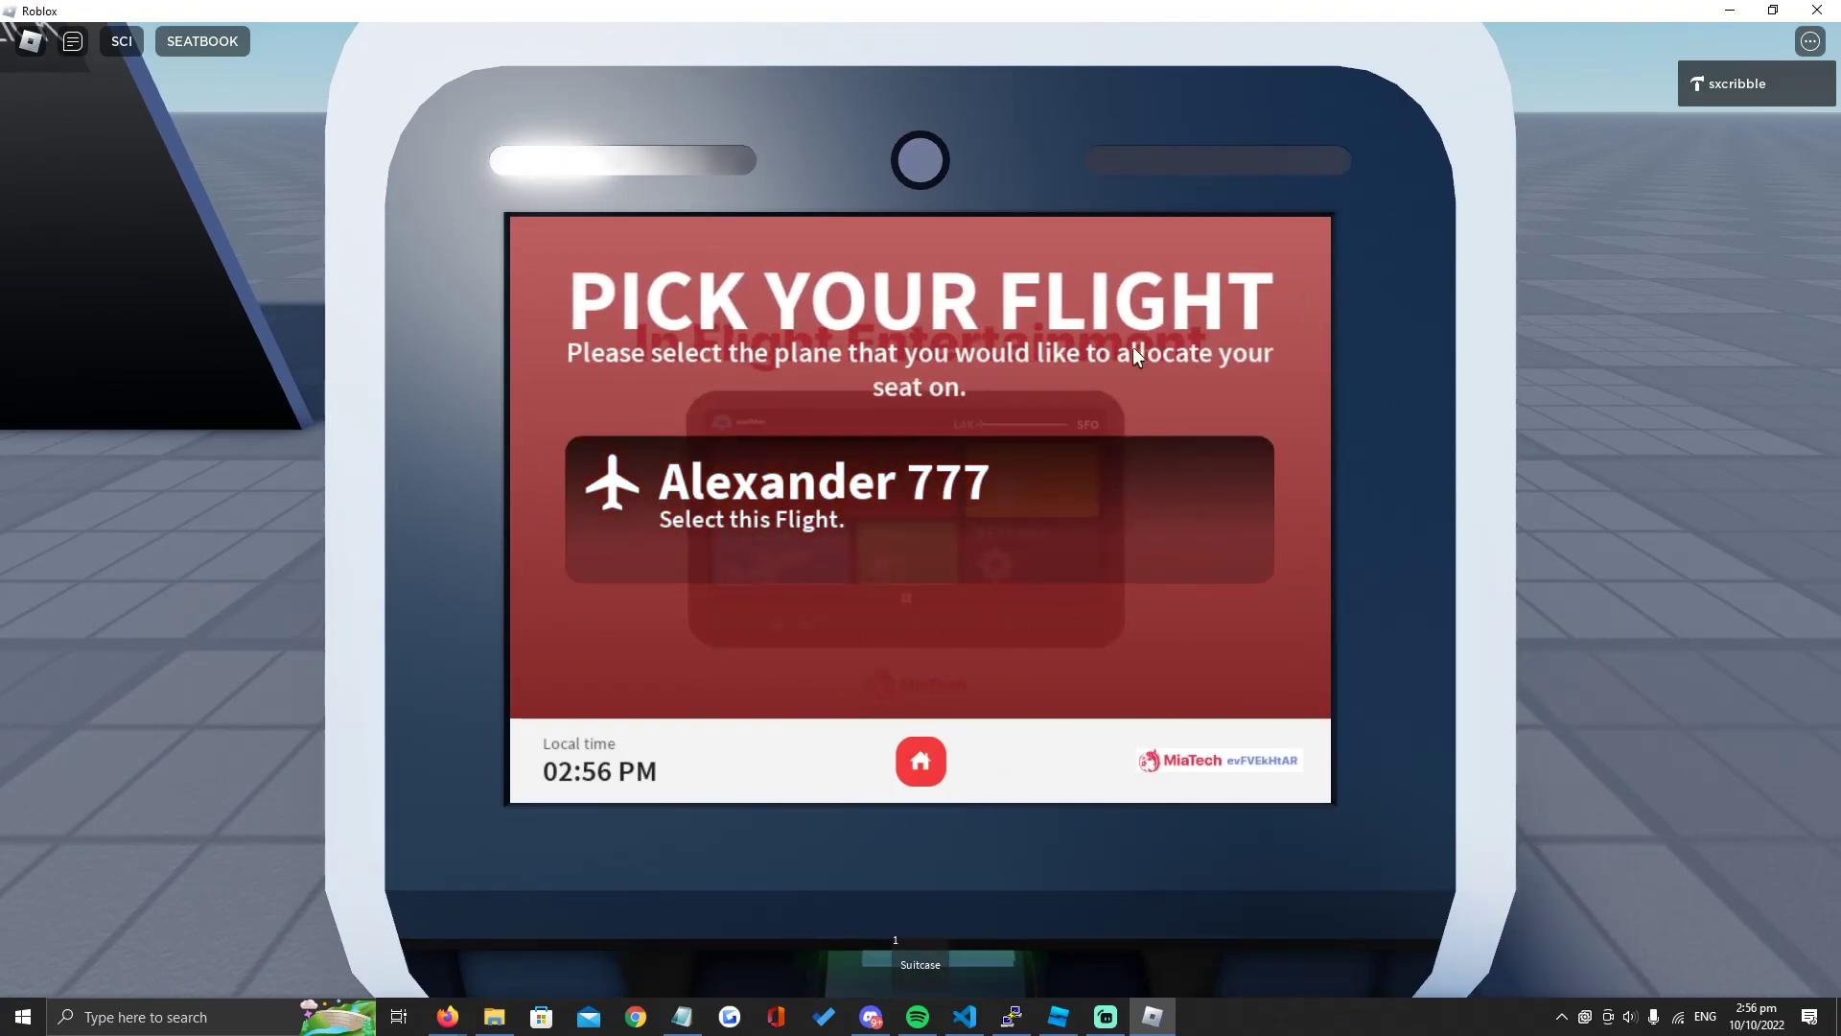
pyautogui.click(775, 483)
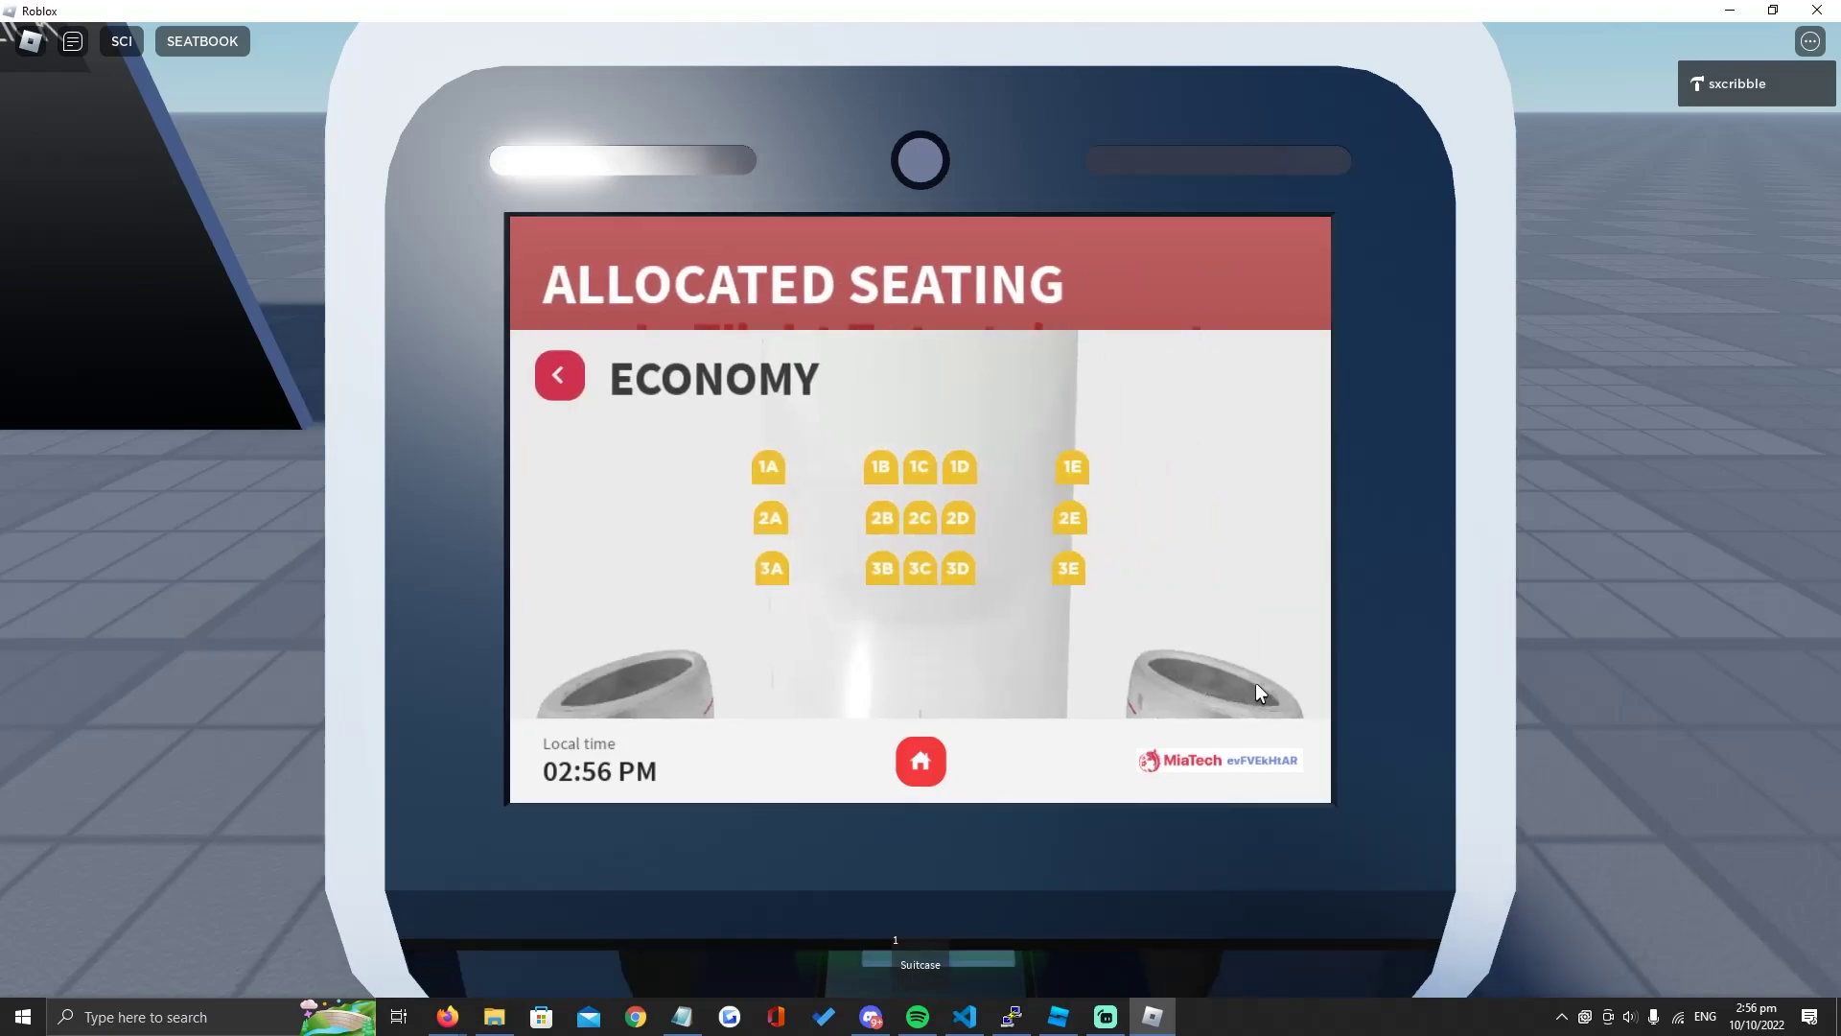
pyautogui.click(896, 518)
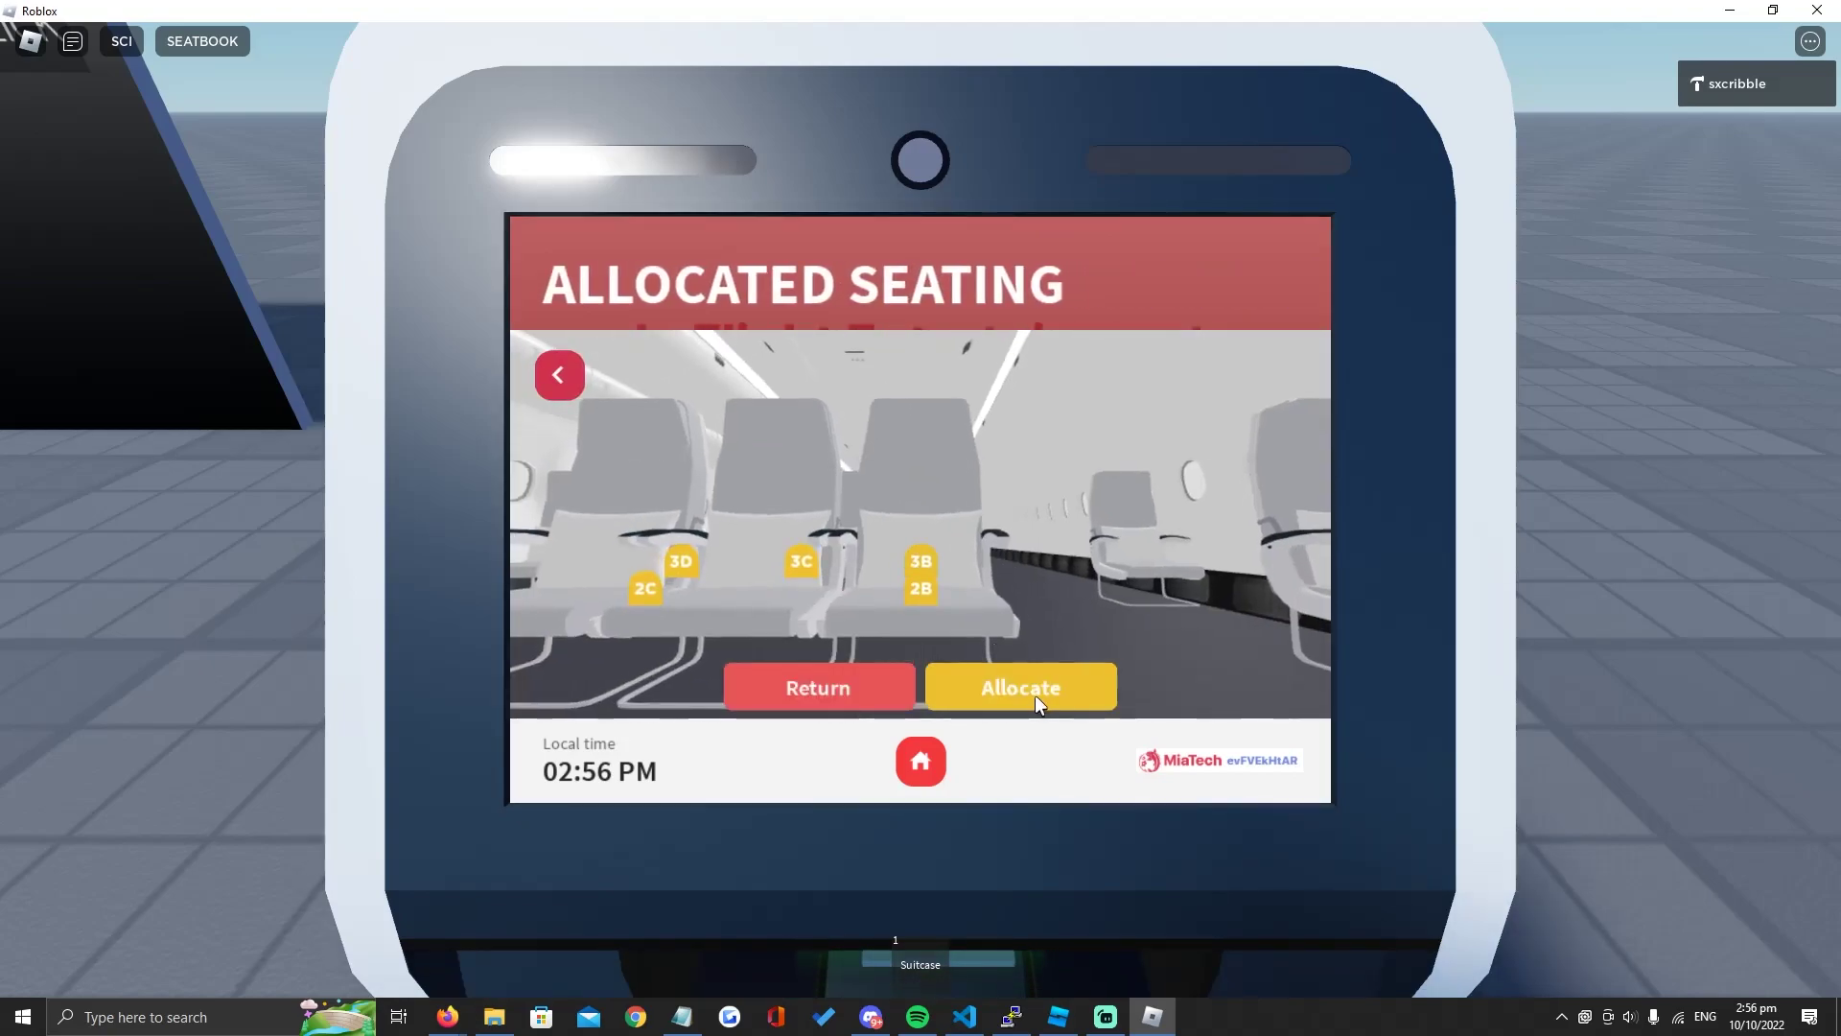
pyautogui.click(1034, 694)
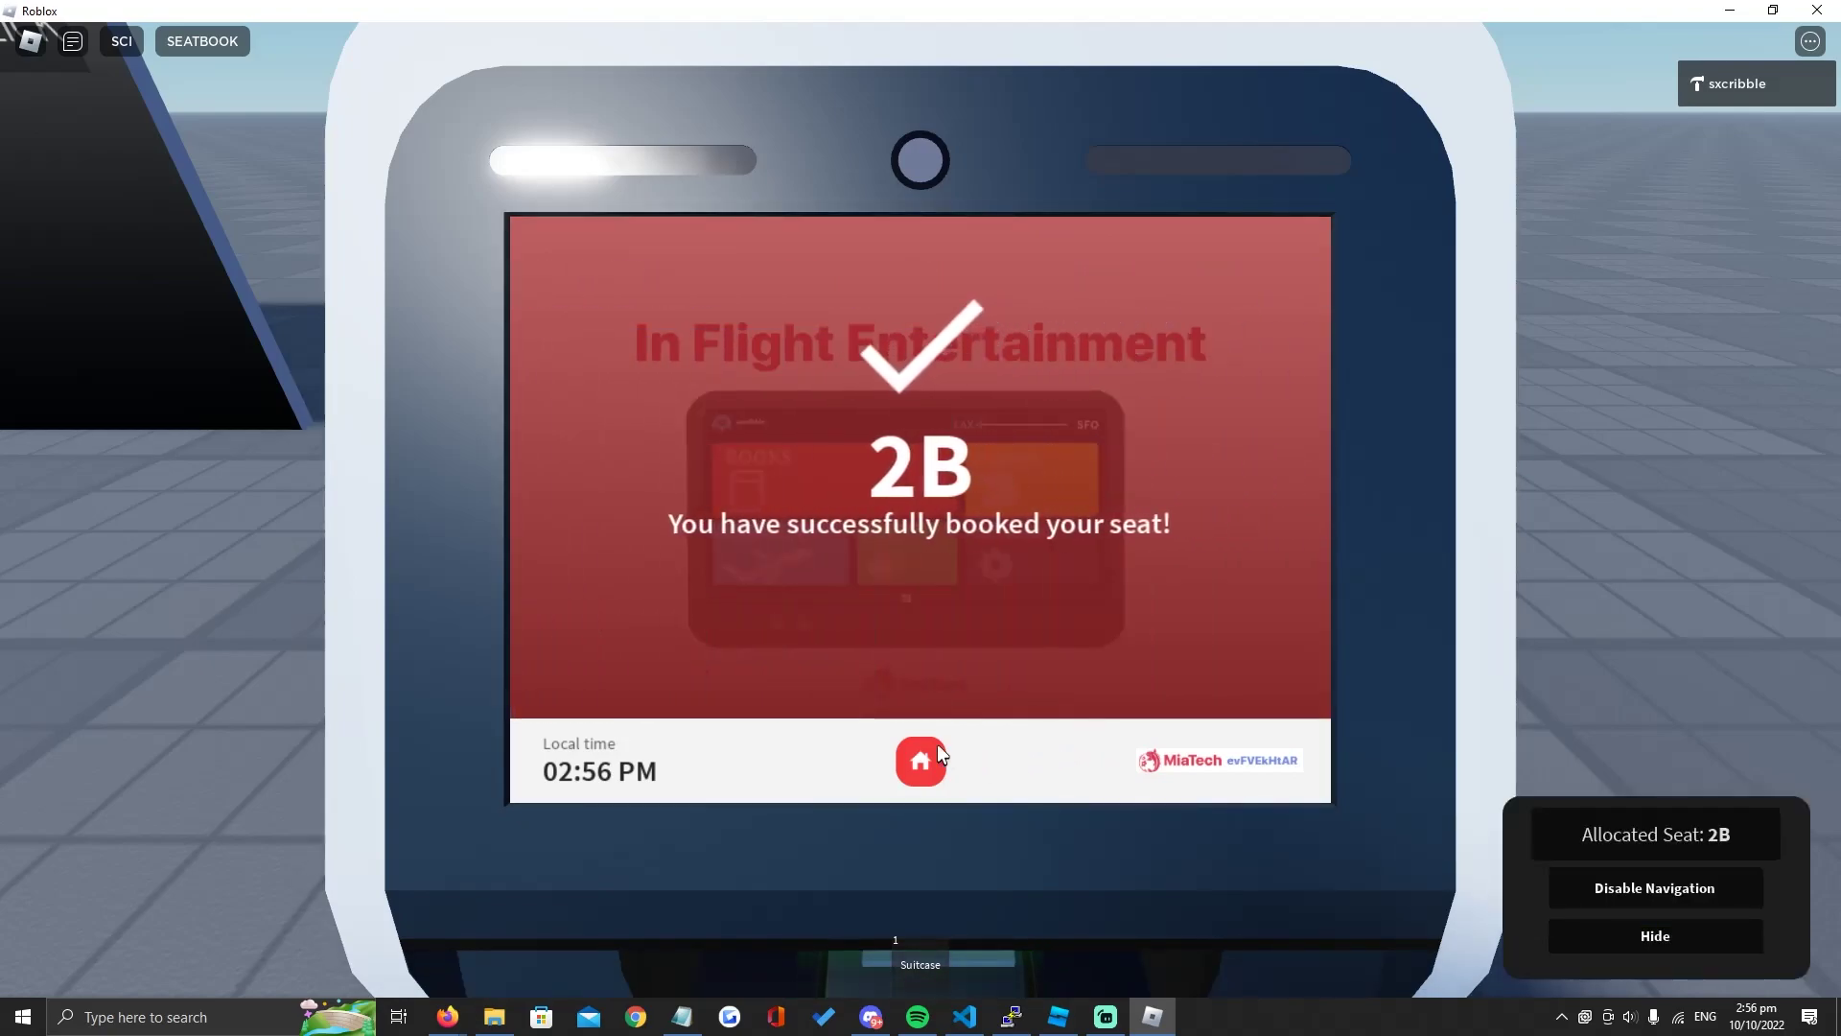
# Step: Collect the printed slip from the kiosk's dispenser and exit the Self Check-in Kiosk
pyautogui.click(998, 638)
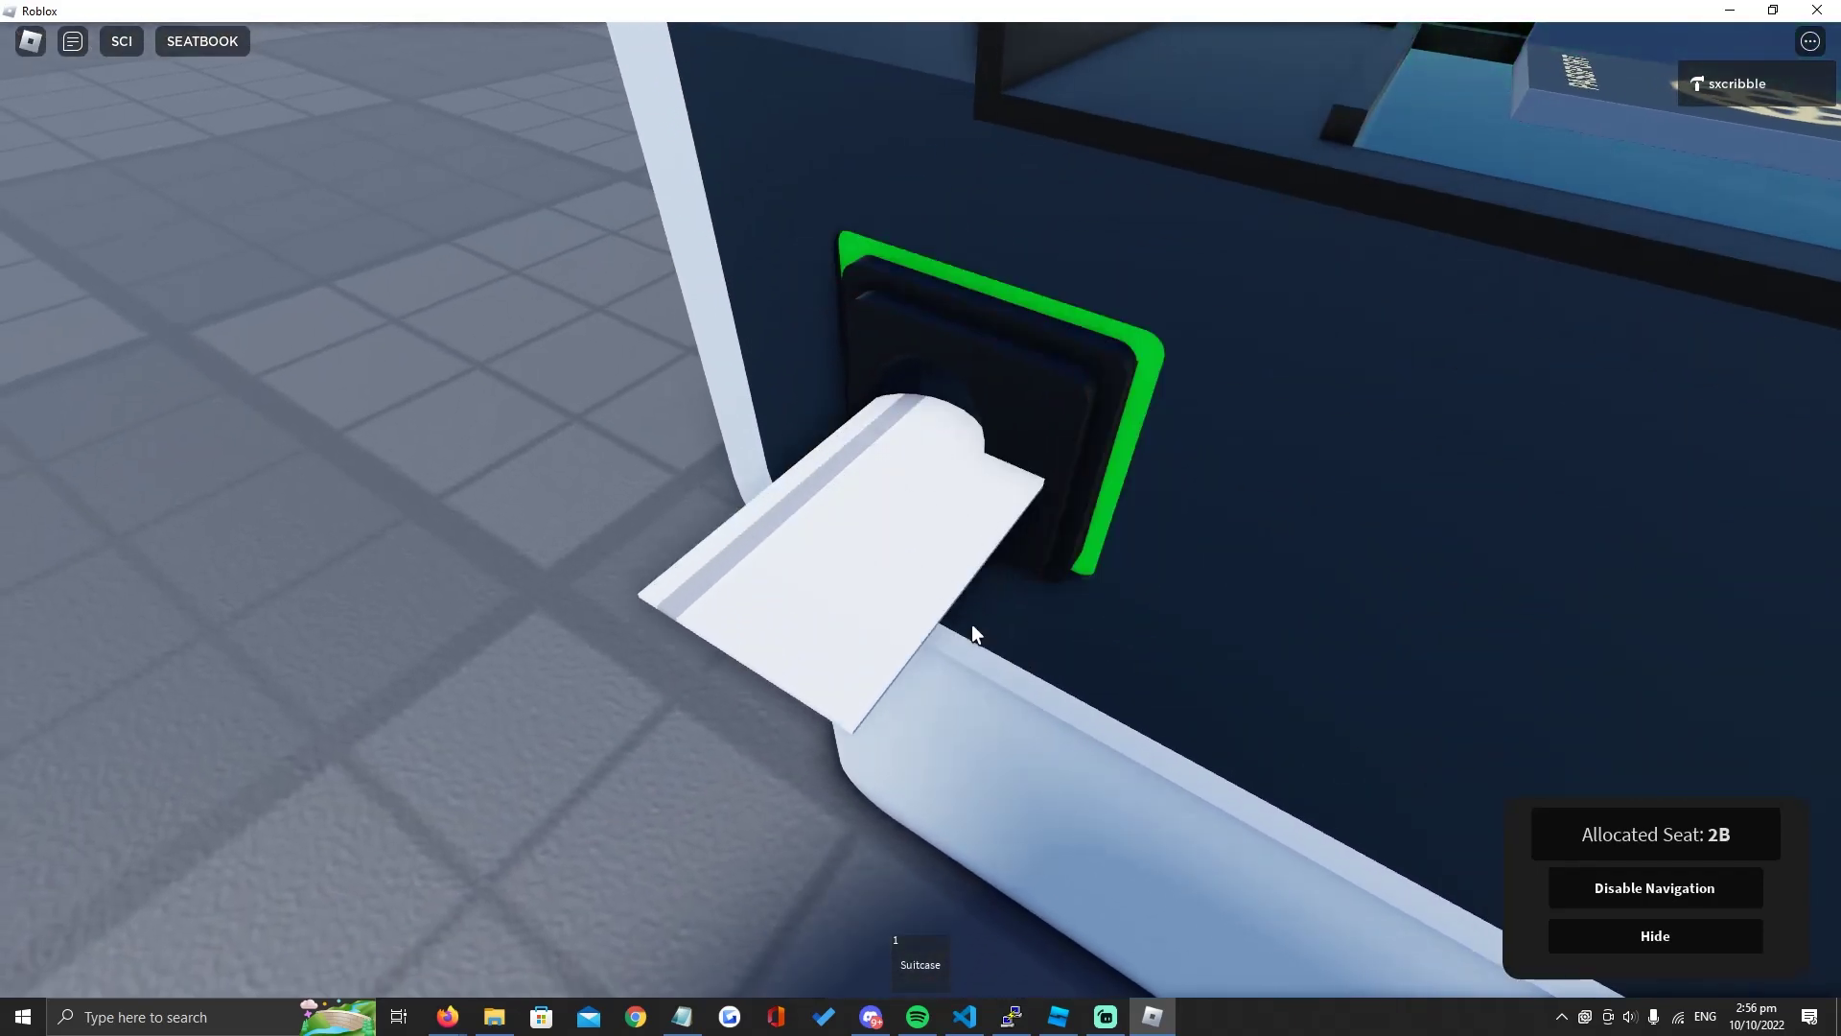
pyautogui.click(907, 596)
pyautogui.click(891, 564)
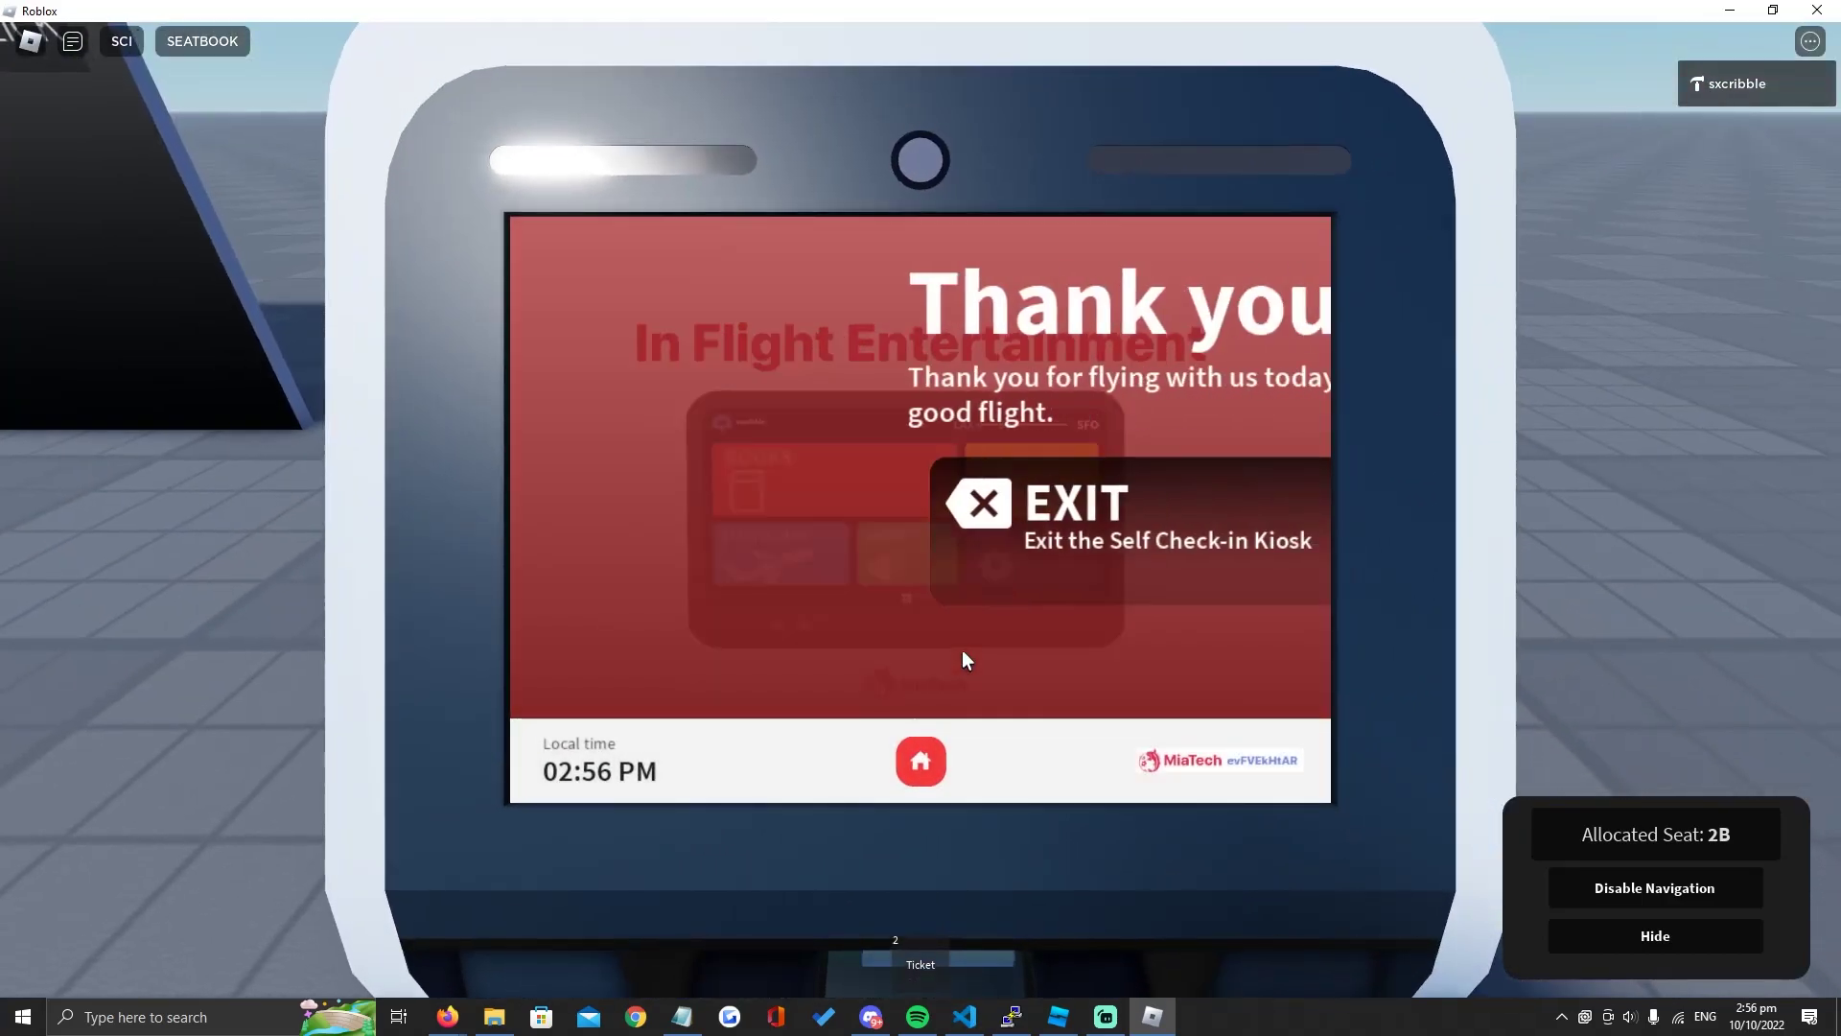
pyautogui.click(952, 533)
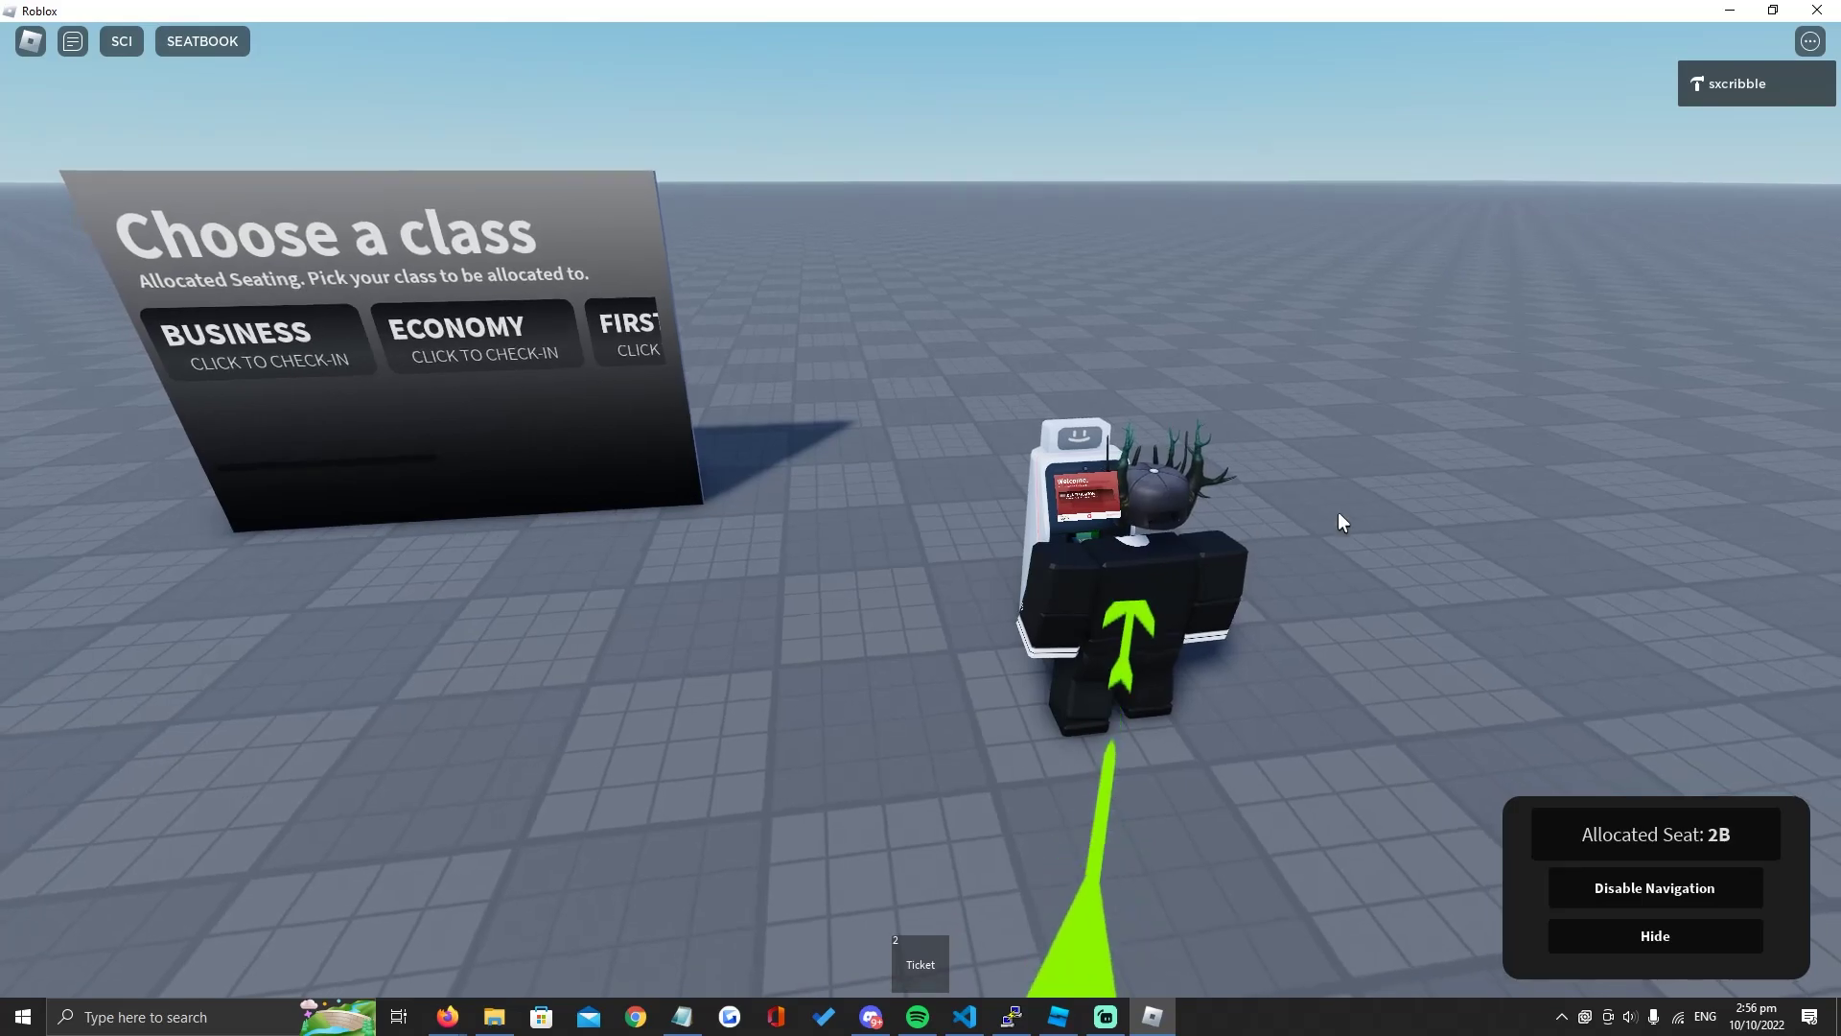
# Step: Follow the green navigation line from the kiosk to the Boeing aircraft towards the allocated seat
pyautogui.press('w')
pyautogui.moveTo(1429, 514); pyautogui.dragTo(1429, 514, button='right')
pyautogui.scroll(-5, 1429, 514)
pyautogui.moveTo(981, 244); pyautogui.dragTo(980, 243, button='right')
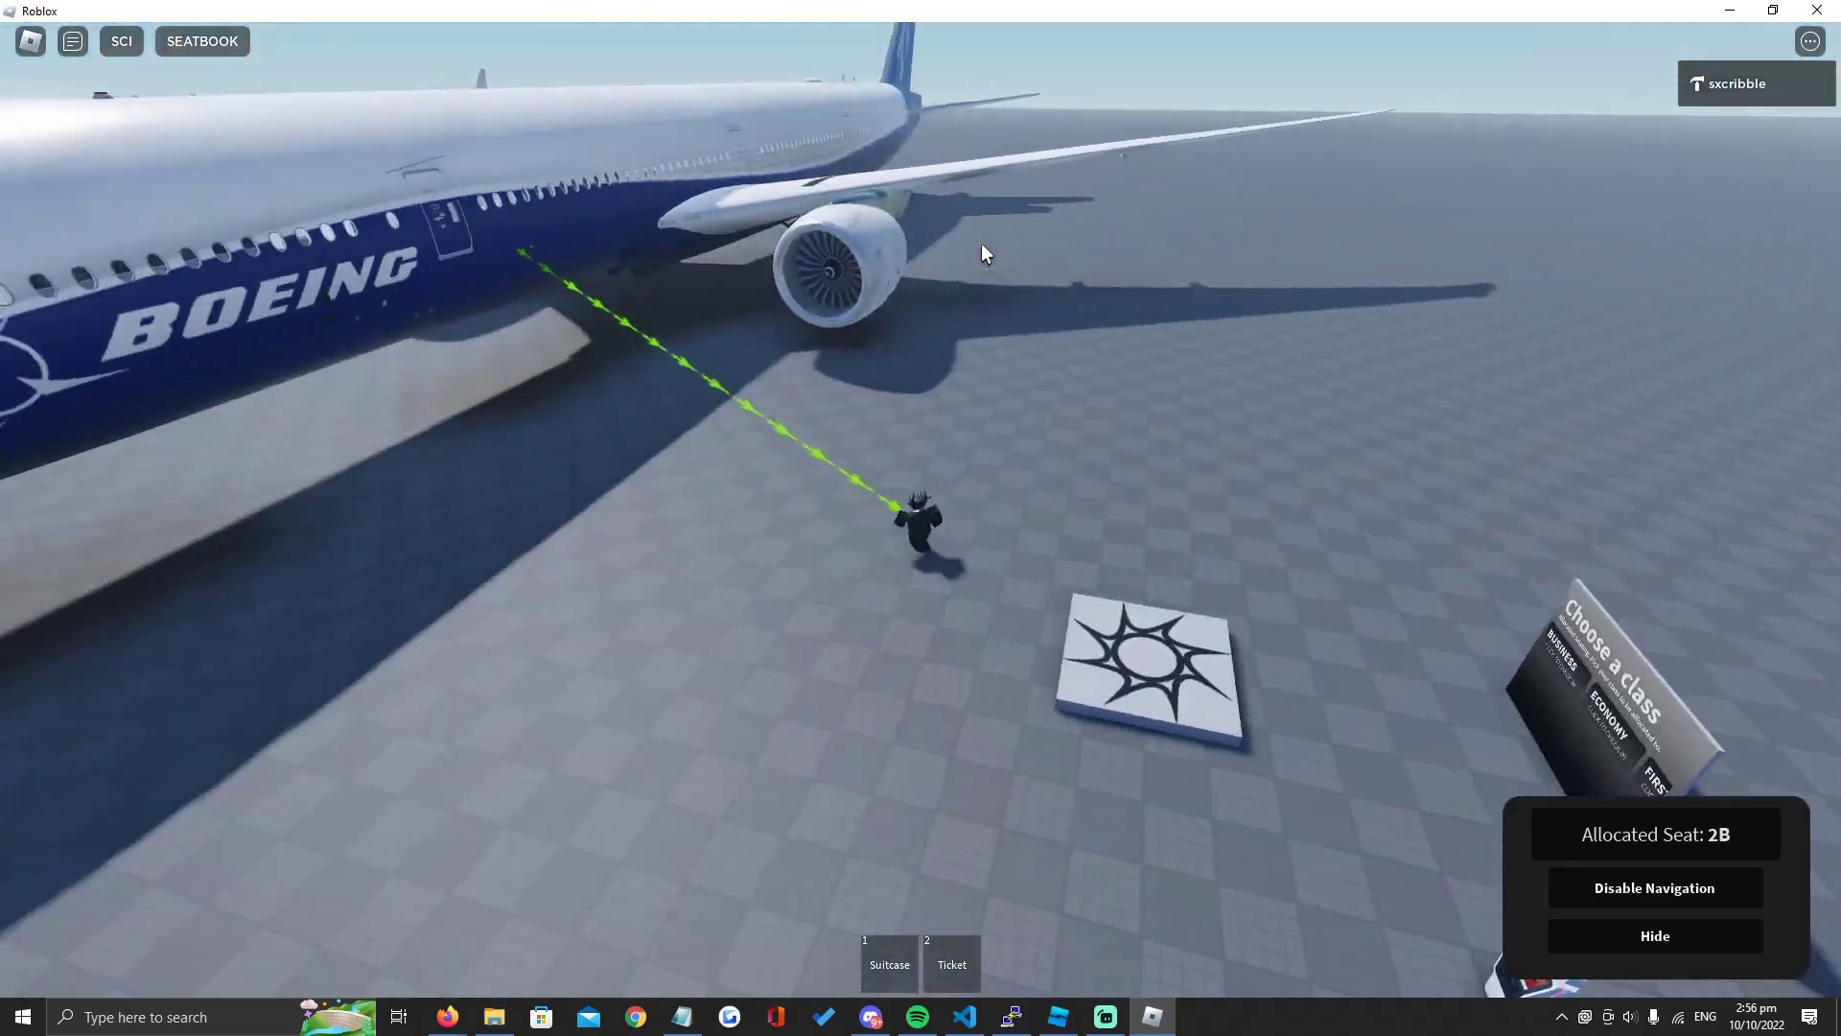
pyautogui.scroll(4, 981, 243)
pyautogui.press('w')
pyautogui.press('w')
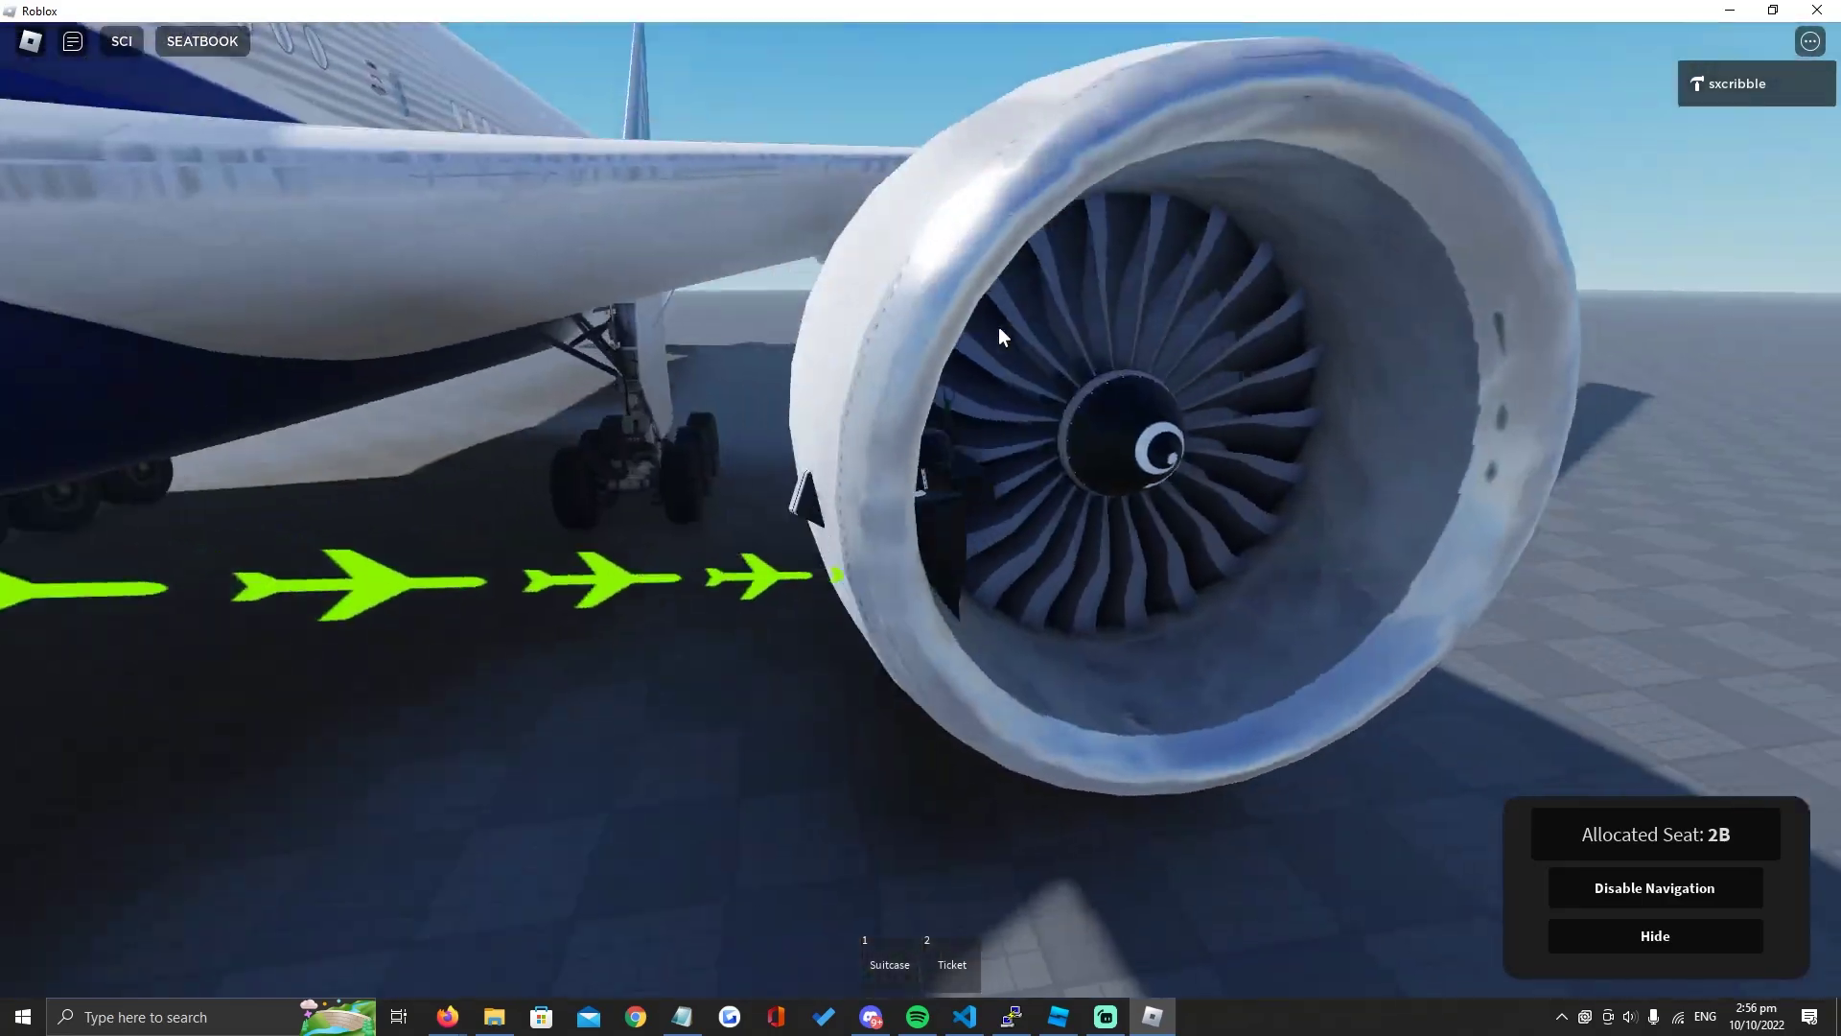
pyautogui.scroll(-4, 998, 328)
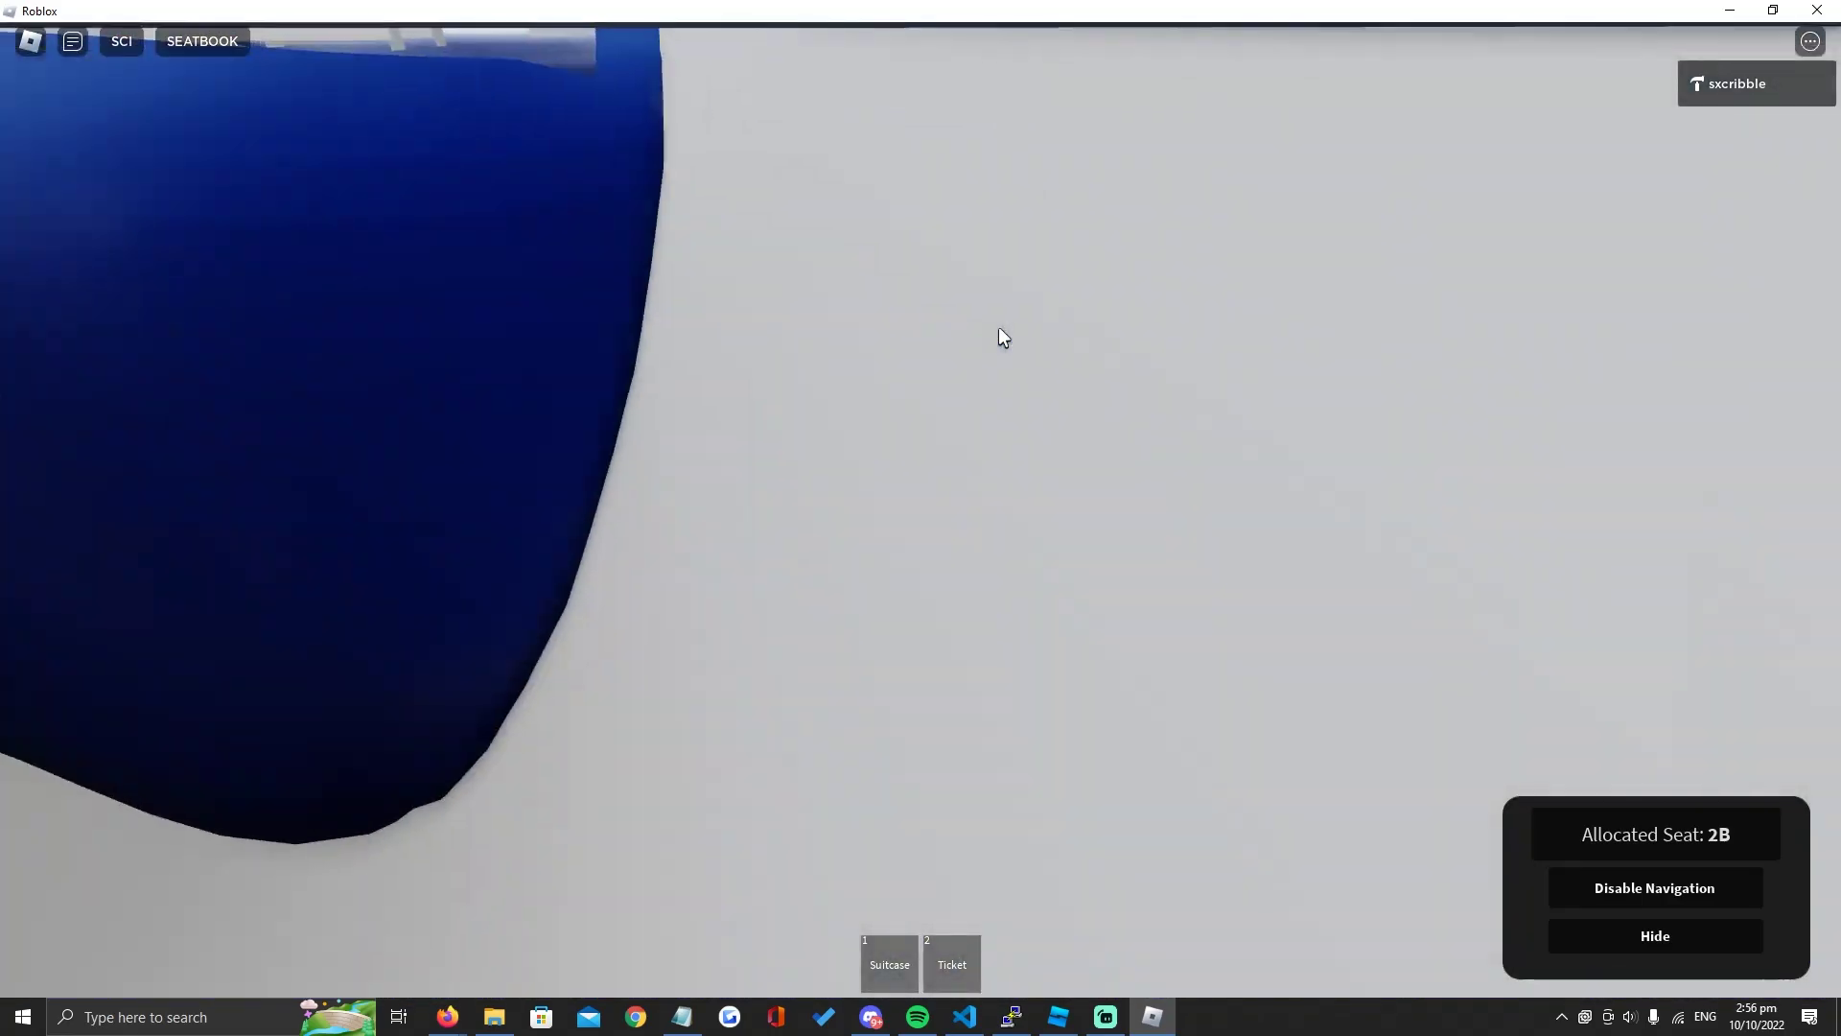